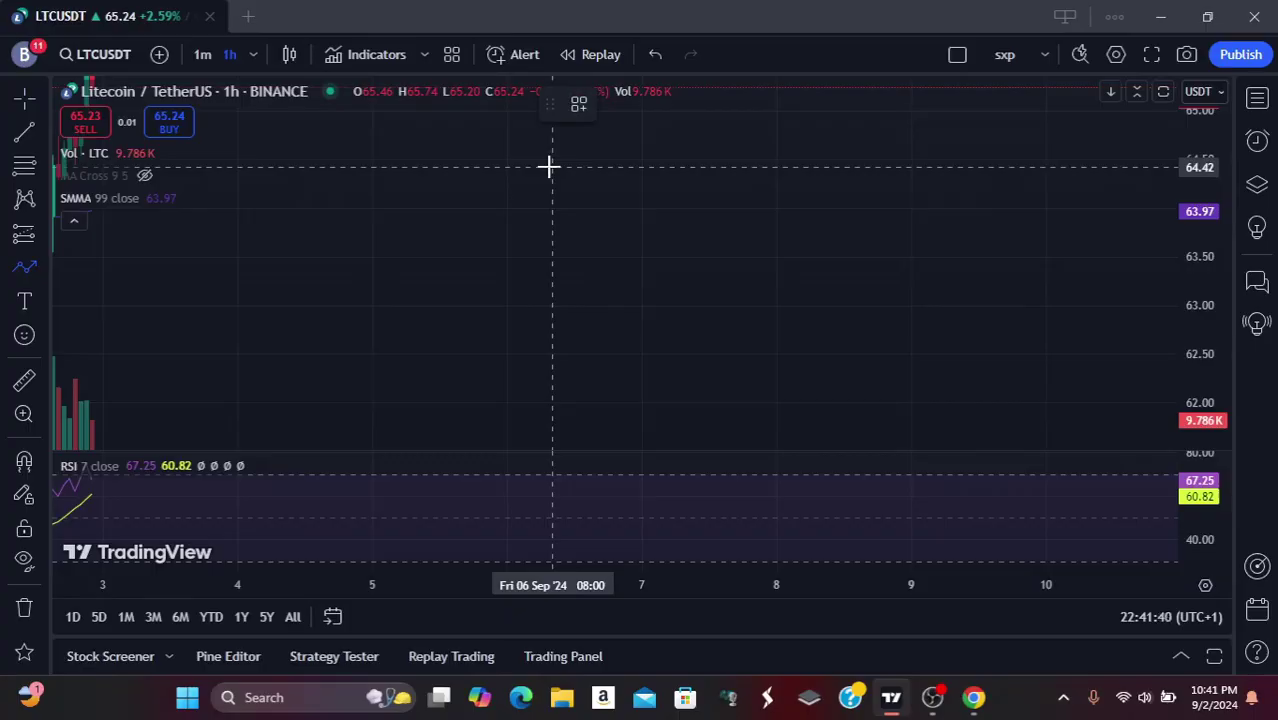
Draw a zigzag path from about 64.42 down to 63.42, up to 63.97, down to 63.06 and up to 63.78.
left_click(551, 167)
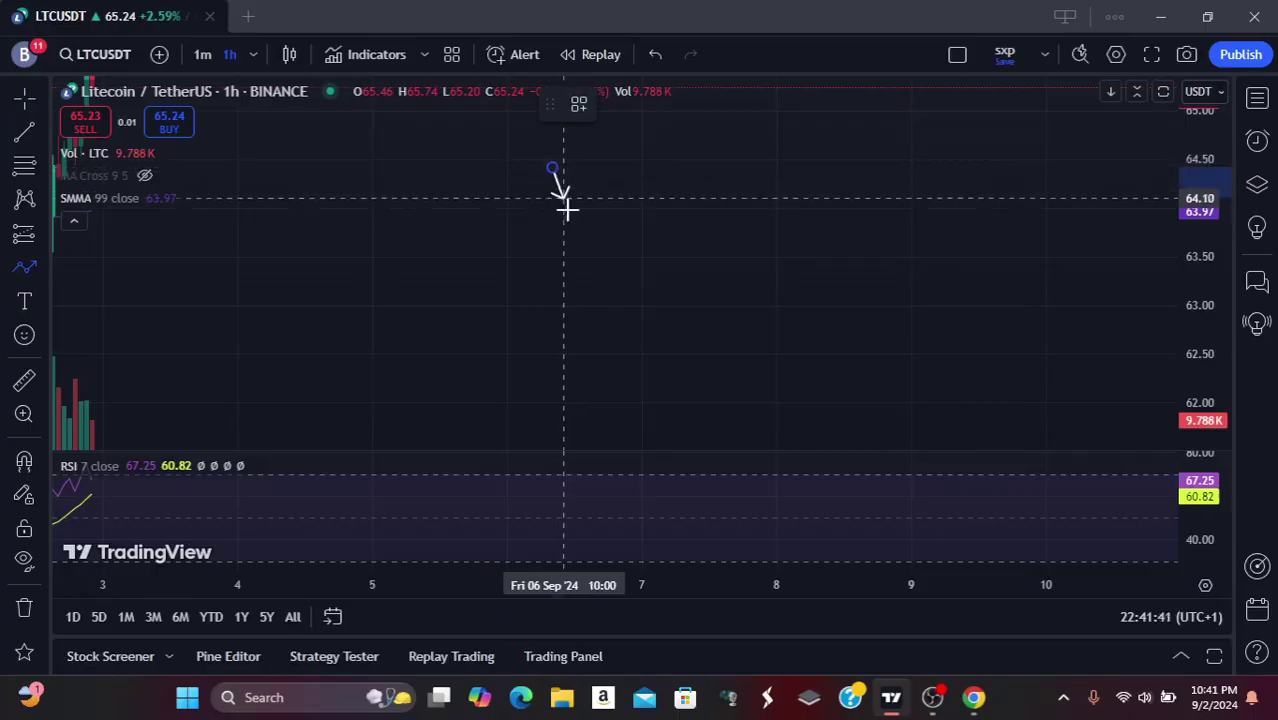
left_click(597, 264)
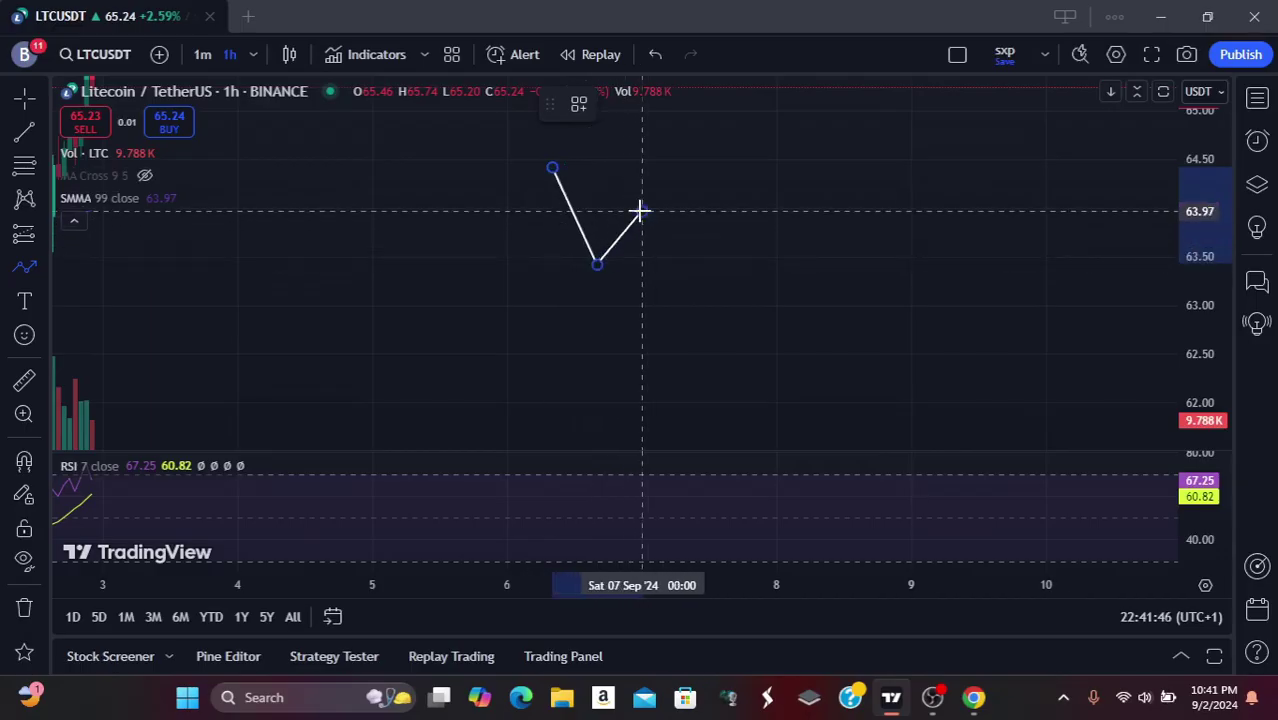
left_click(641, 212)
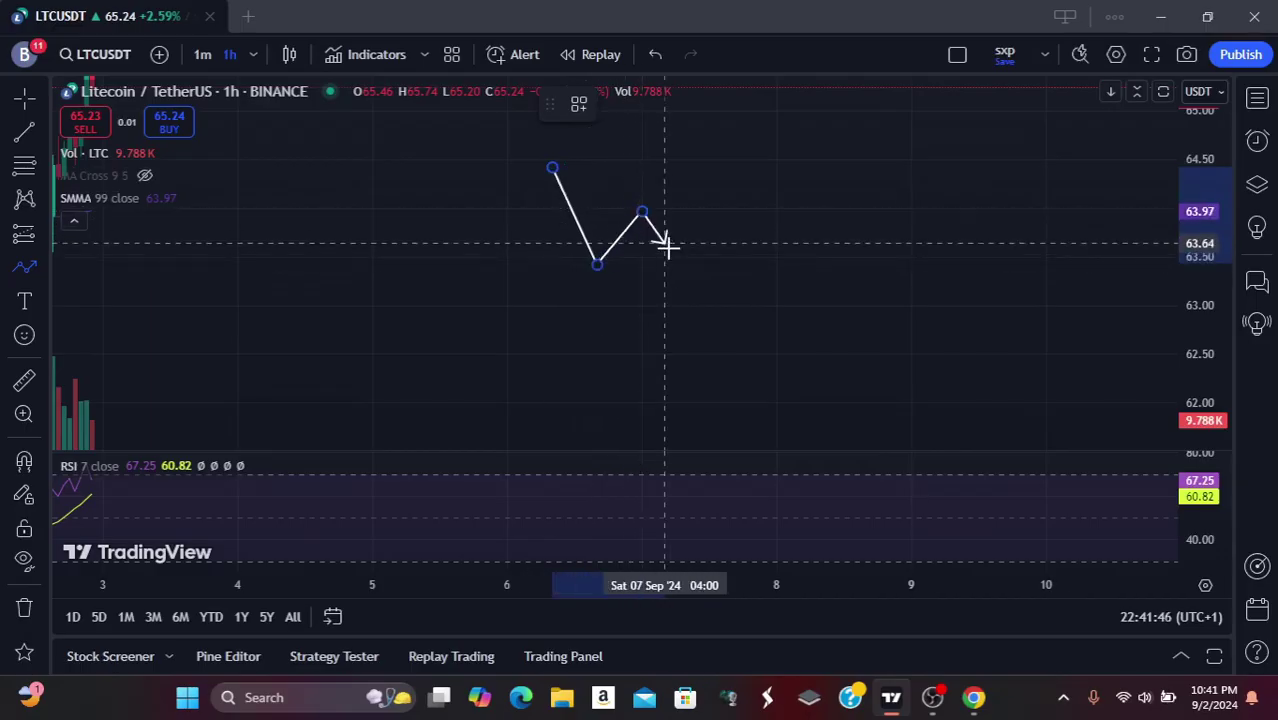
left_click(702, 298)
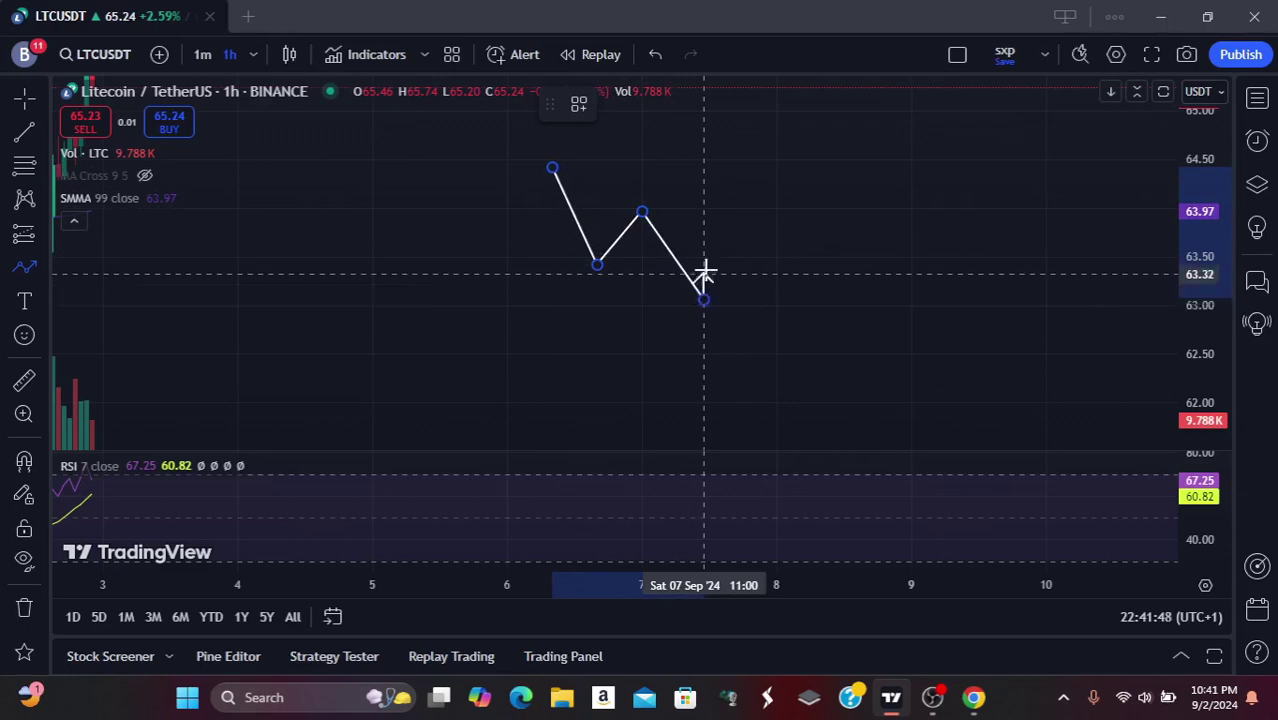
double_click(732, 230)
double_click(733, 229)
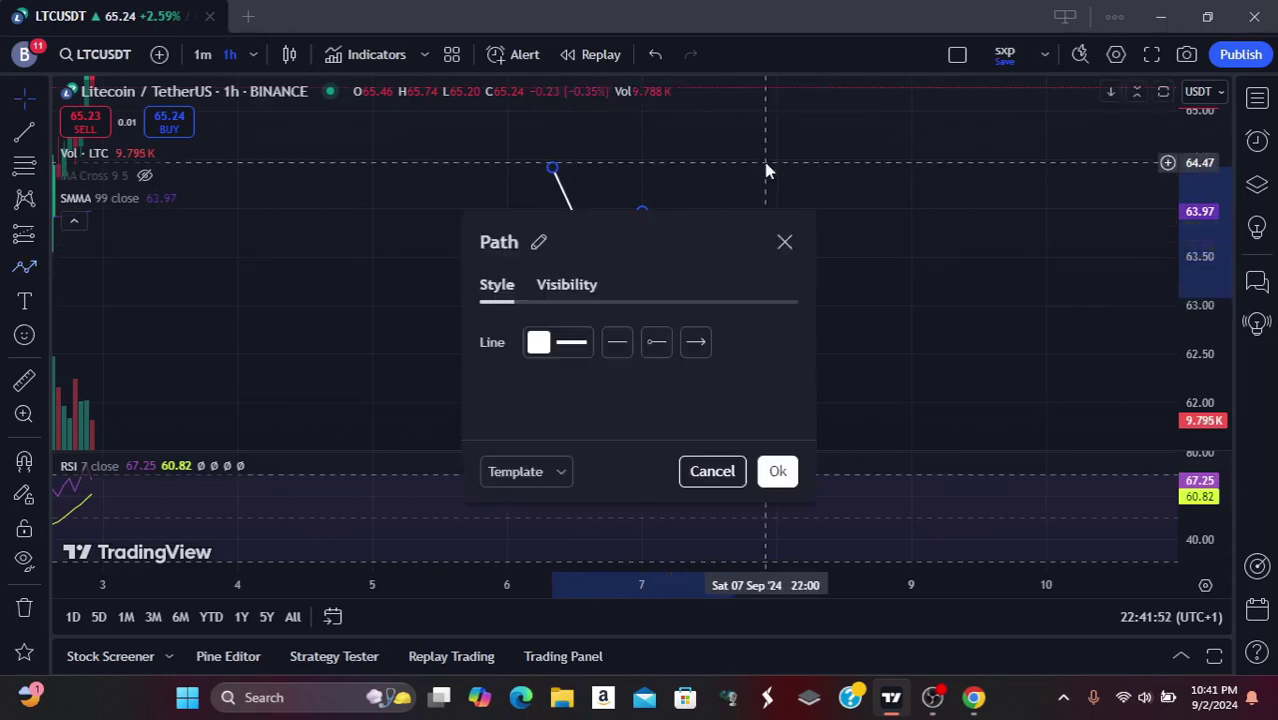
left_click(785, 240)
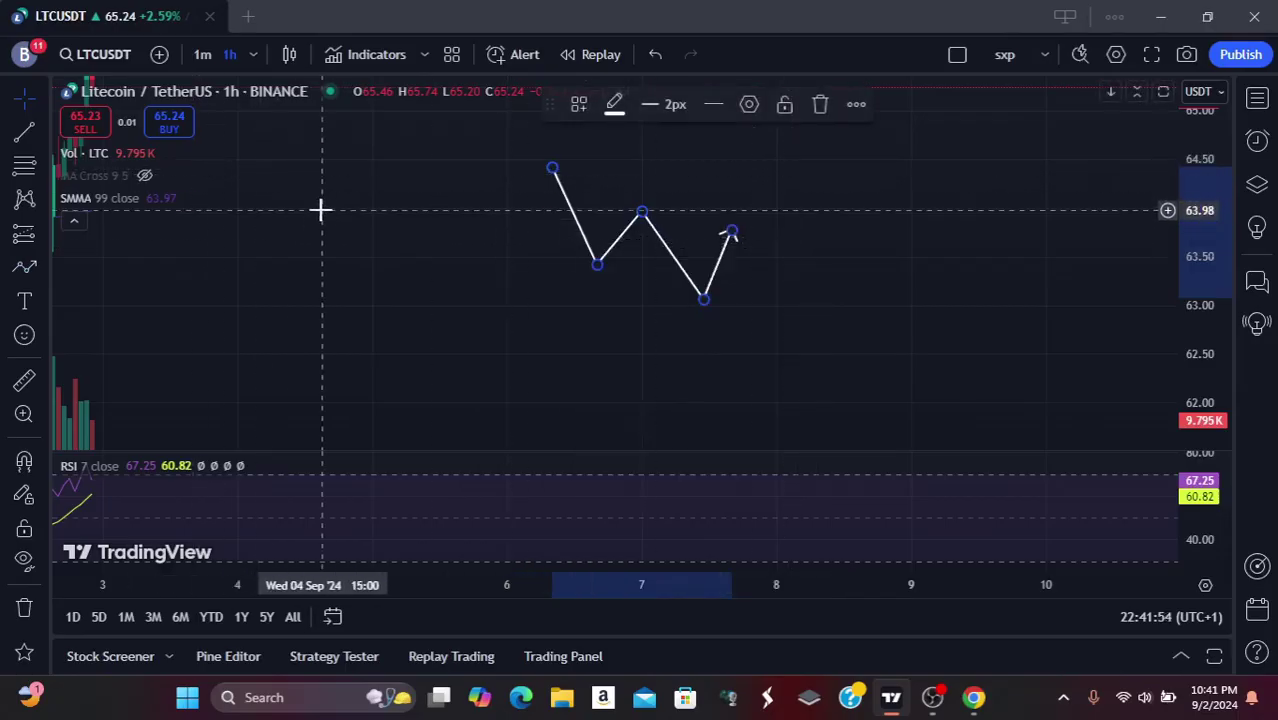
Add a text label reading "bearish" at the start of the zigzag path.
left_click(24, 301)
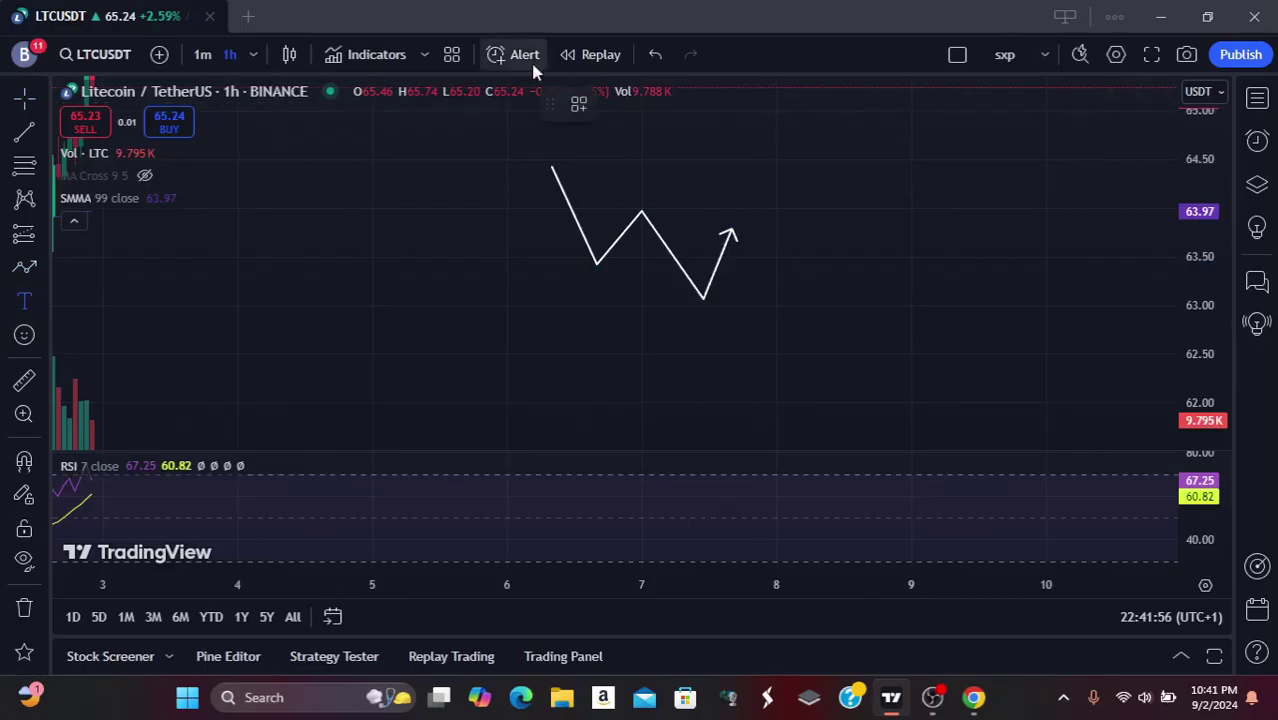
left_click(507, 150)
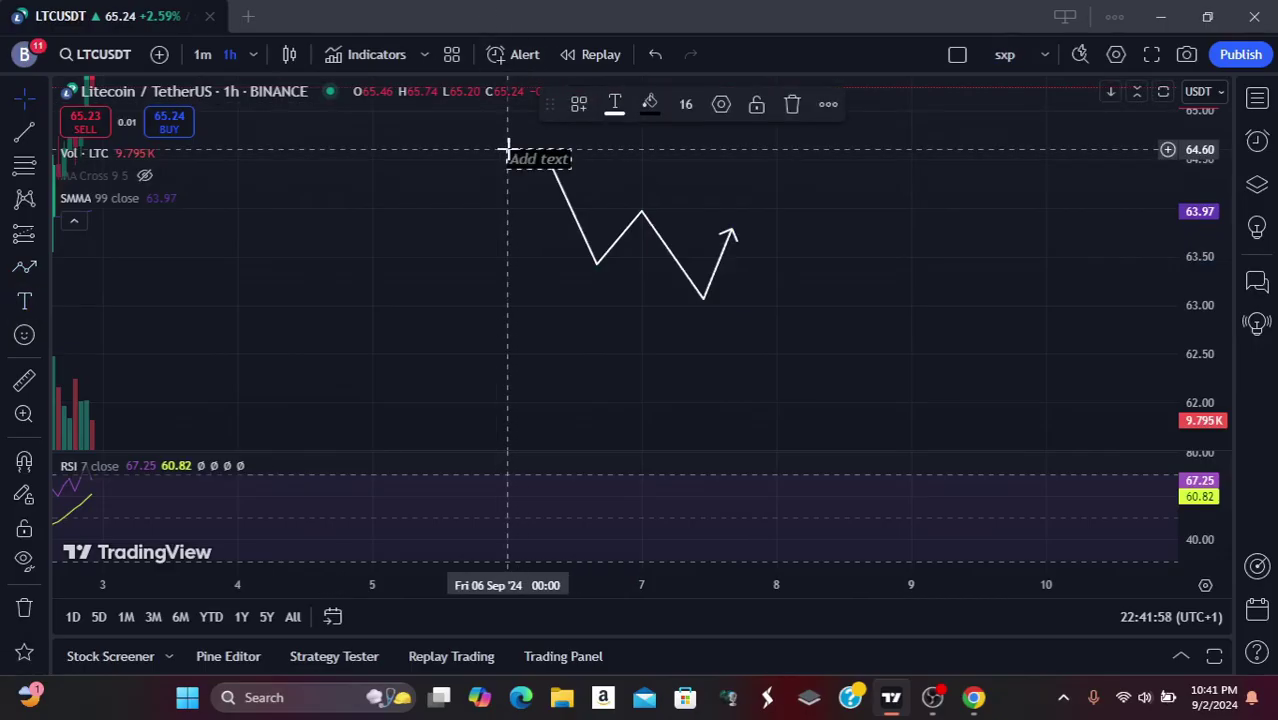
type("BEA")
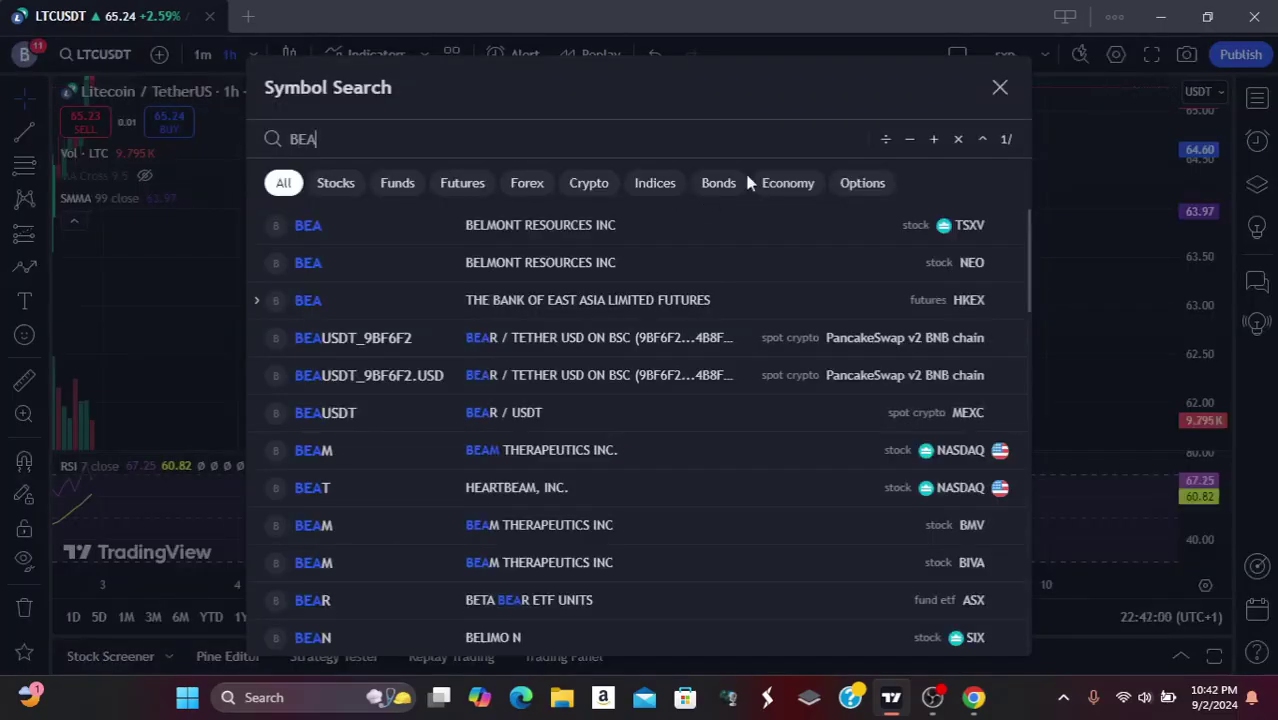
left_click(999, 88)
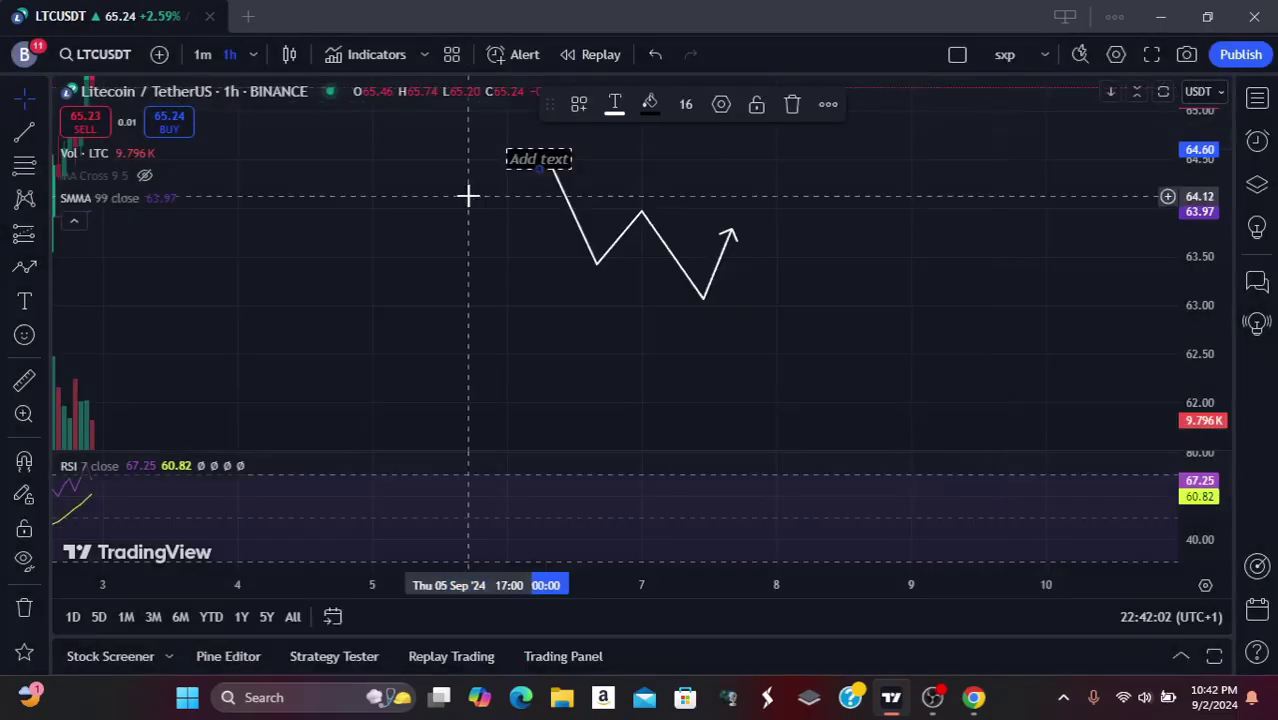
double_click(532, 159)
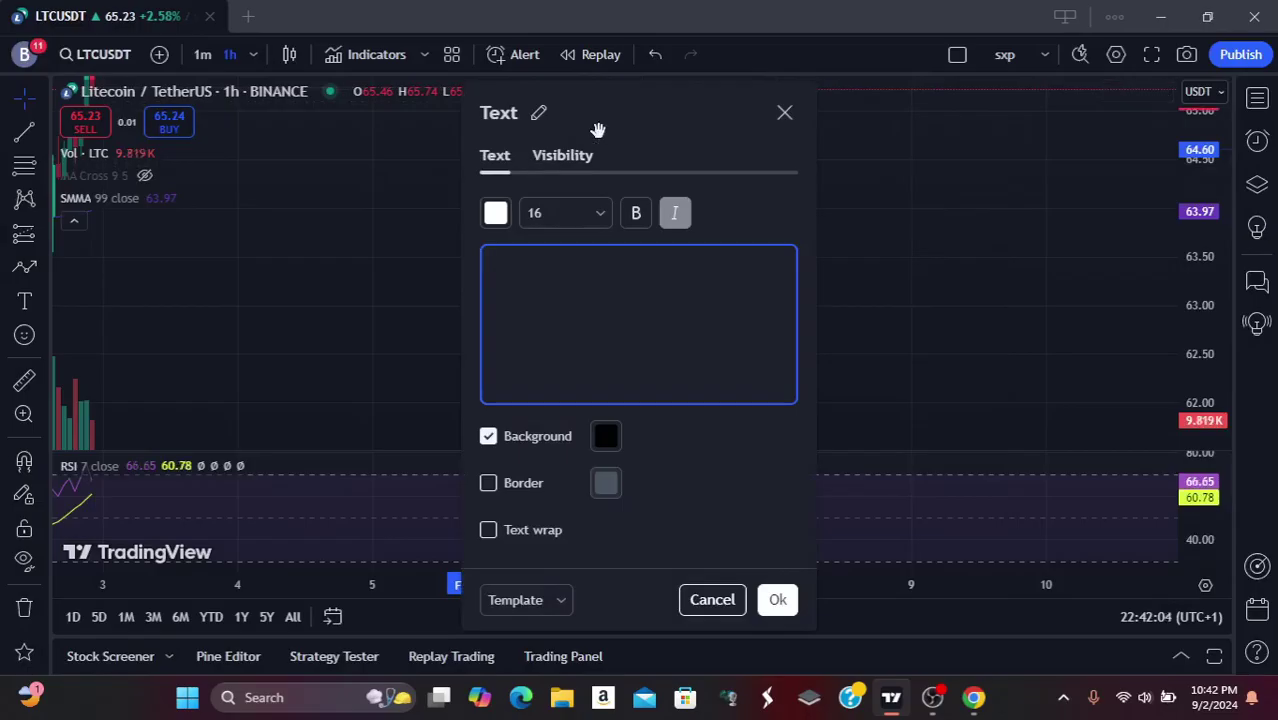
type("bearish")
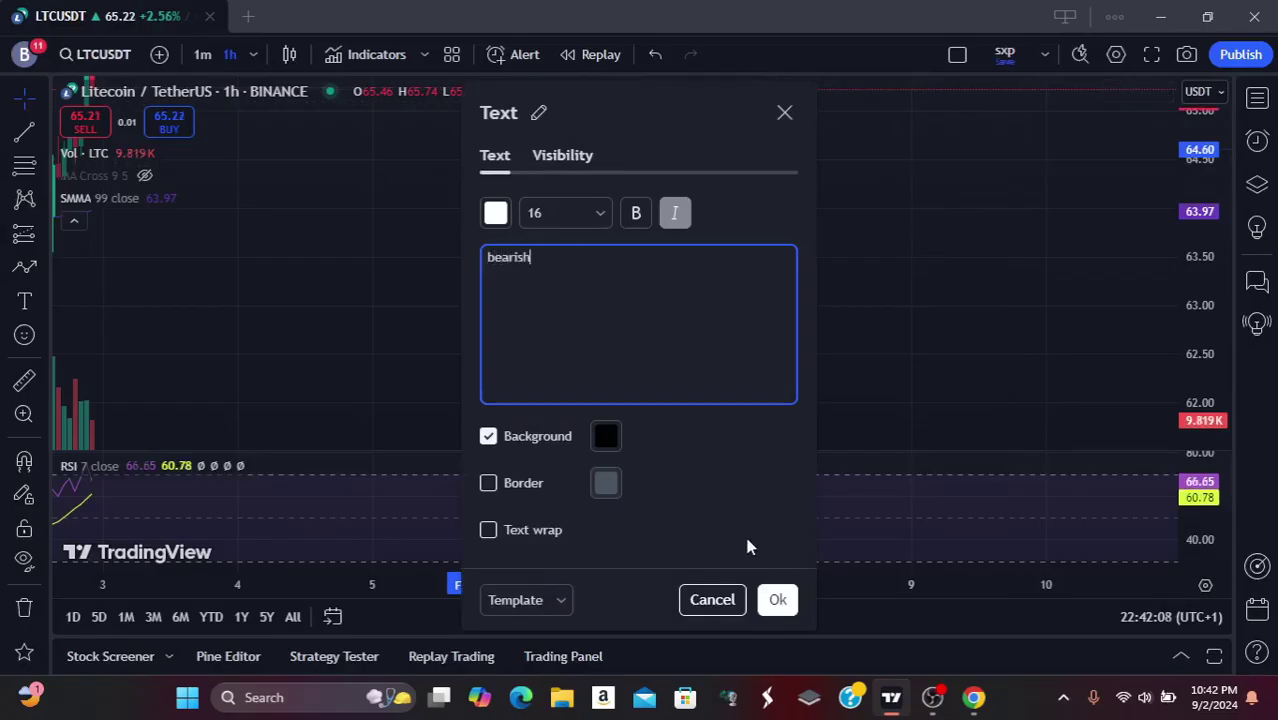
left_click(778, 601)
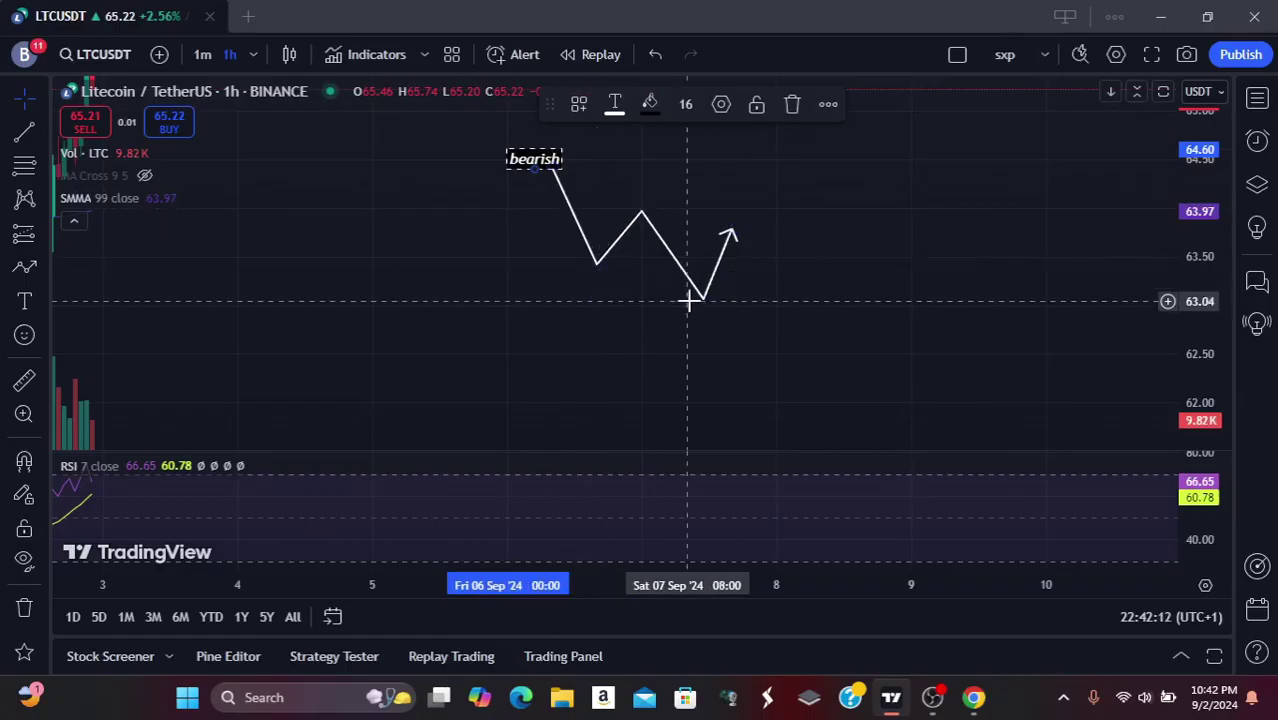
Add a text label reading "ll" and position it just beneath the path's second low.
left_click(26, 306)
left_click(585, 269)
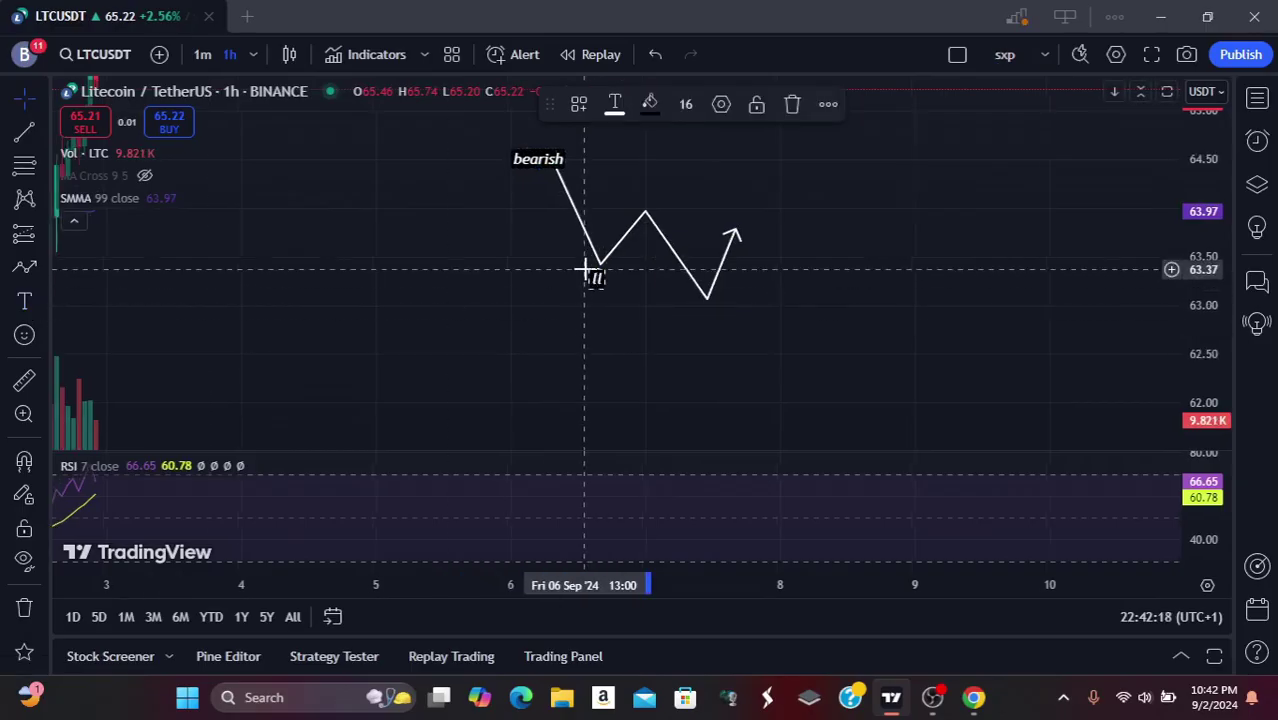
left_click(650, 300)
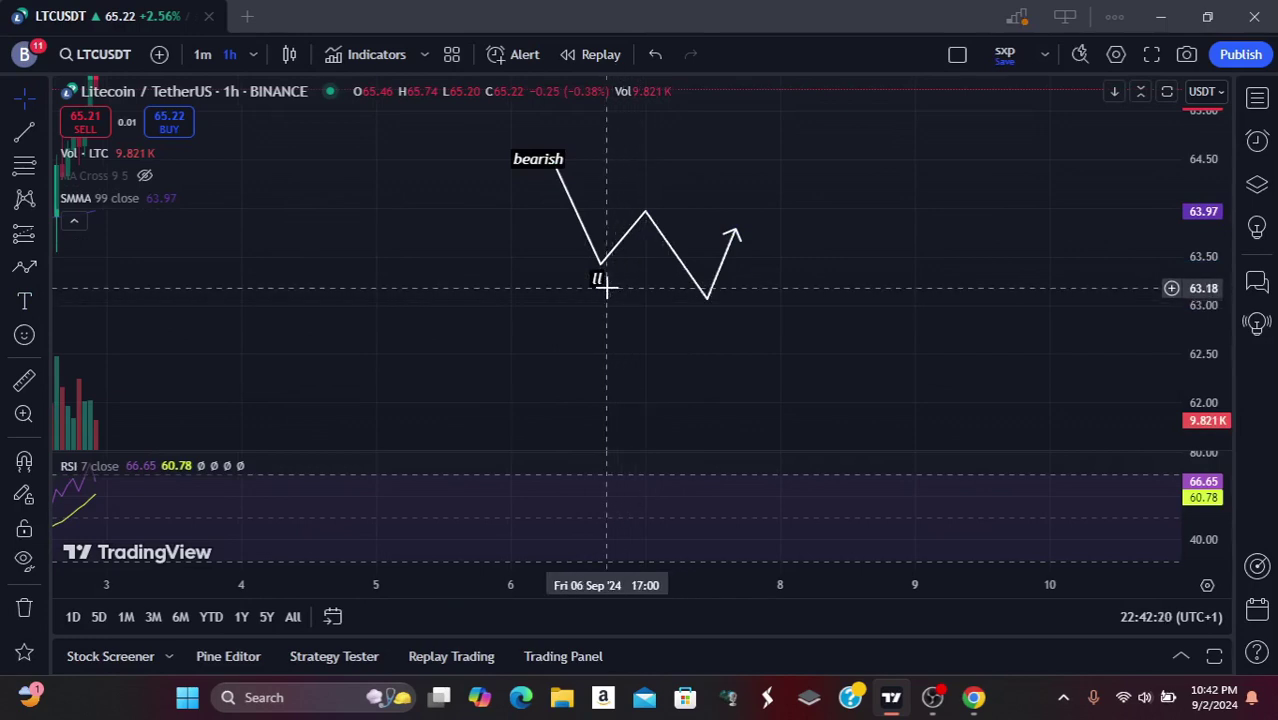
mouse_move(598, 290)
left_mouse_down()
mouse_move(673, 316)
mouse_move(658, 296)
mouse_move(598, 289)
left_mouse_up()
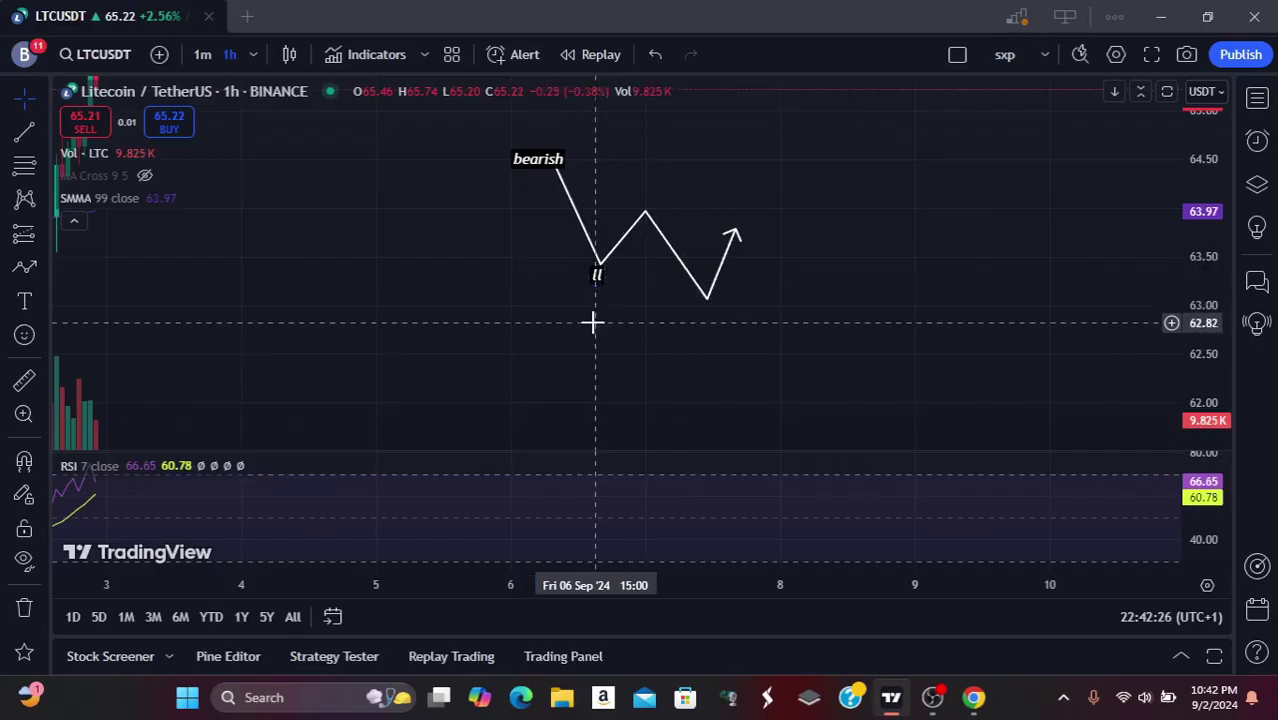
left_click_drag(598, 288, 708, 307)
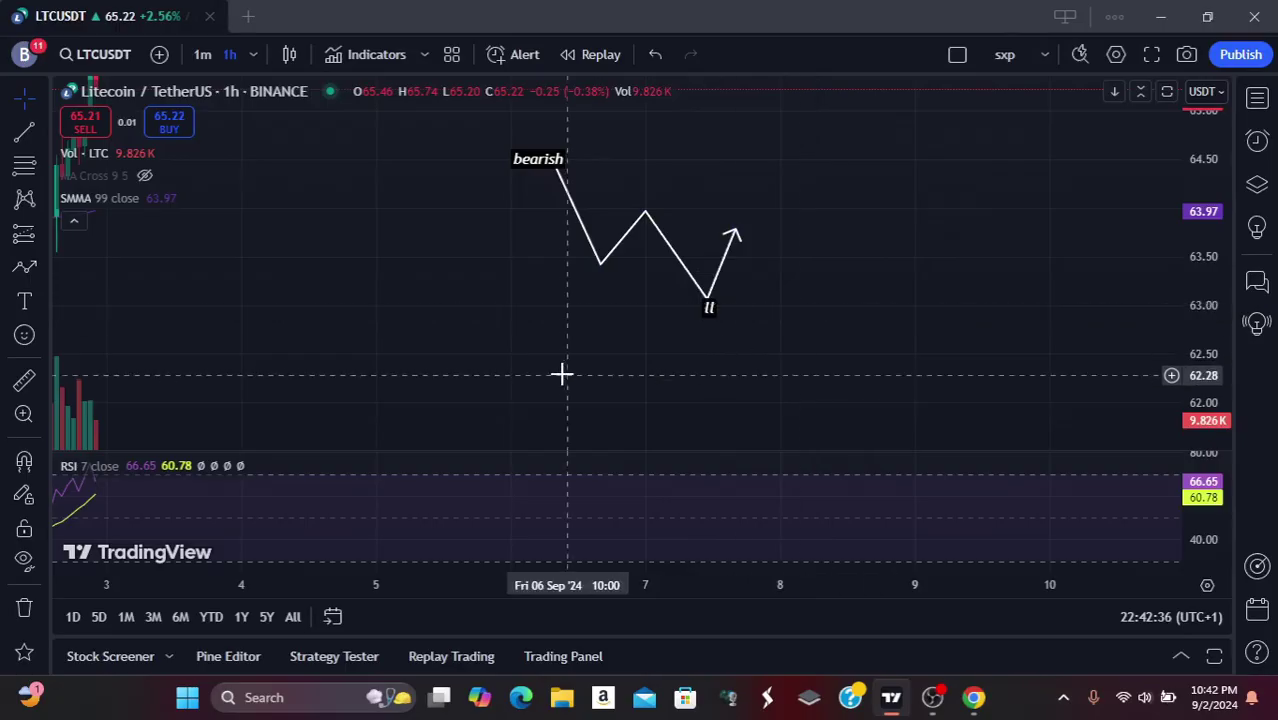
Draw a second zigzag path below the first, with lows at about 61.69 and 61.91 and its arrow ending near 62.47.
left_click(24, 268)
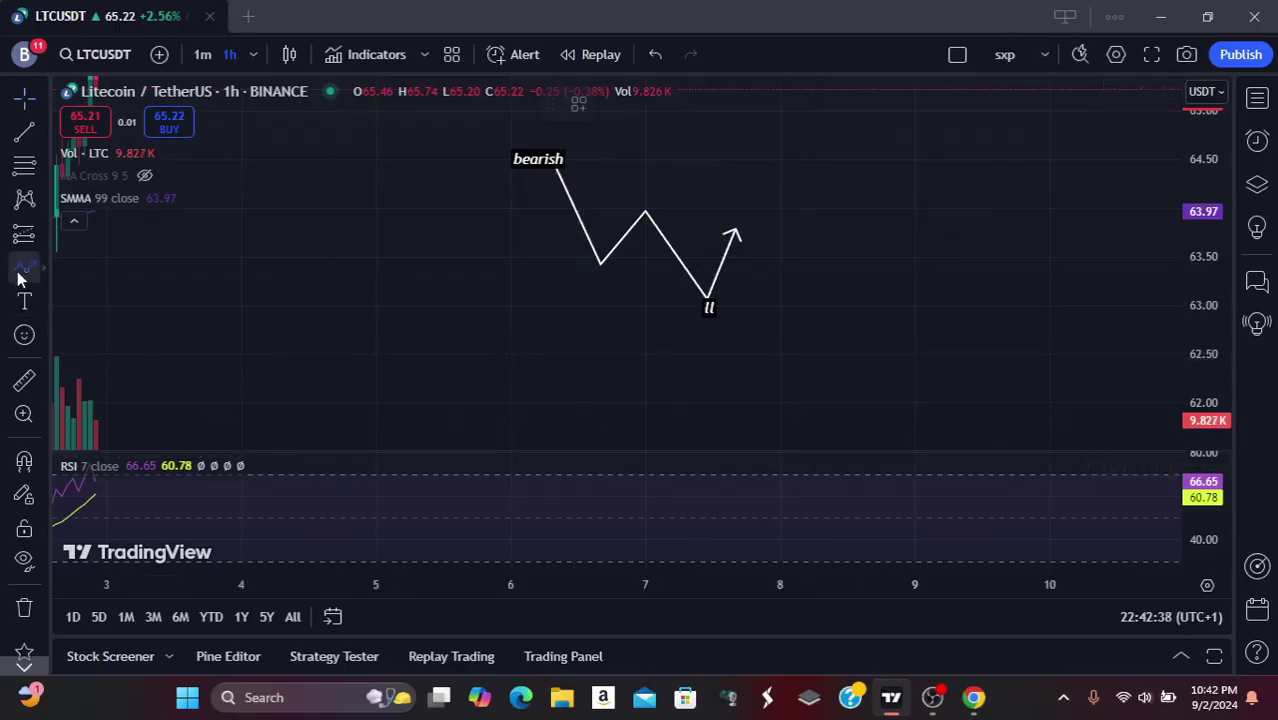
left_click(530, 366)
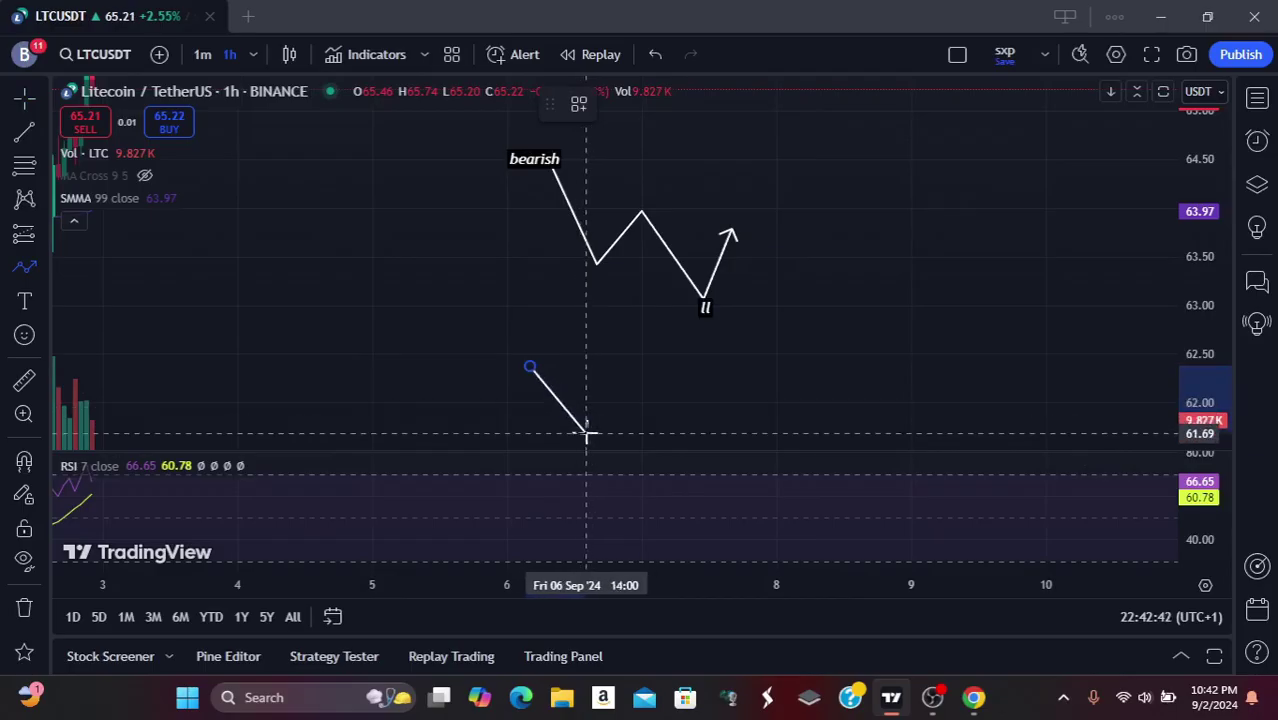
left_click(586, 431)
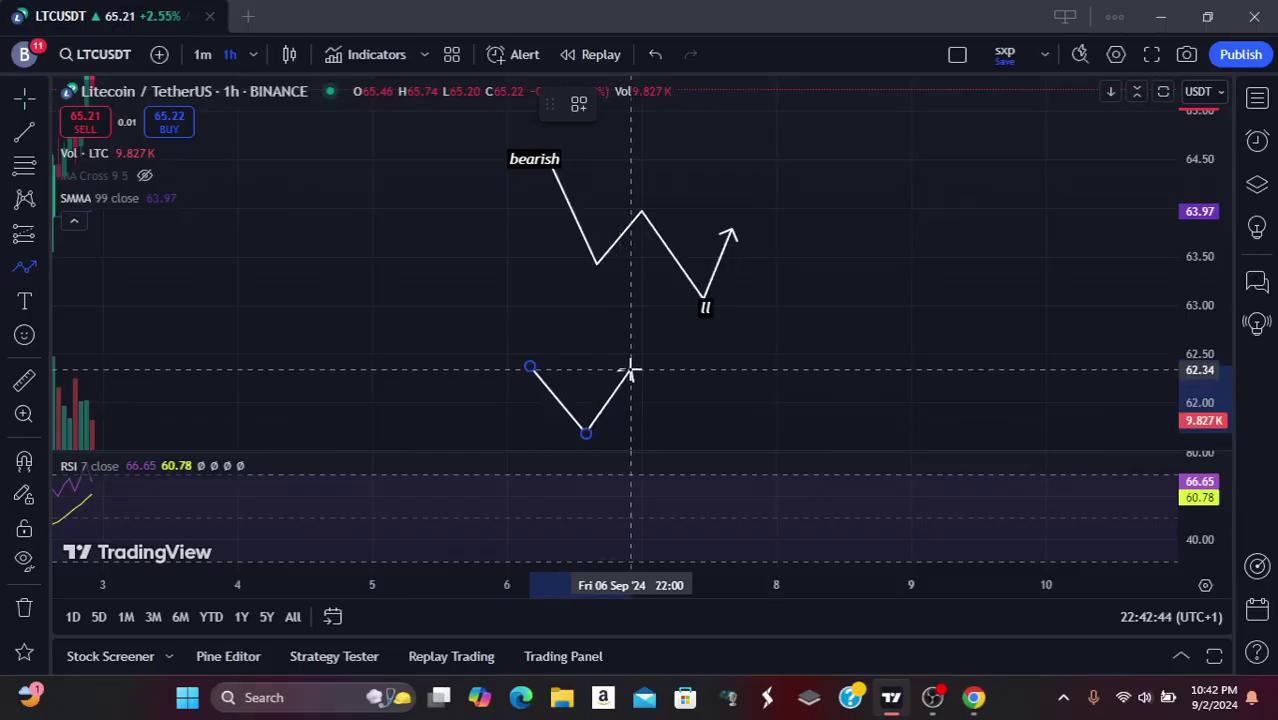
left_click(630, 370)
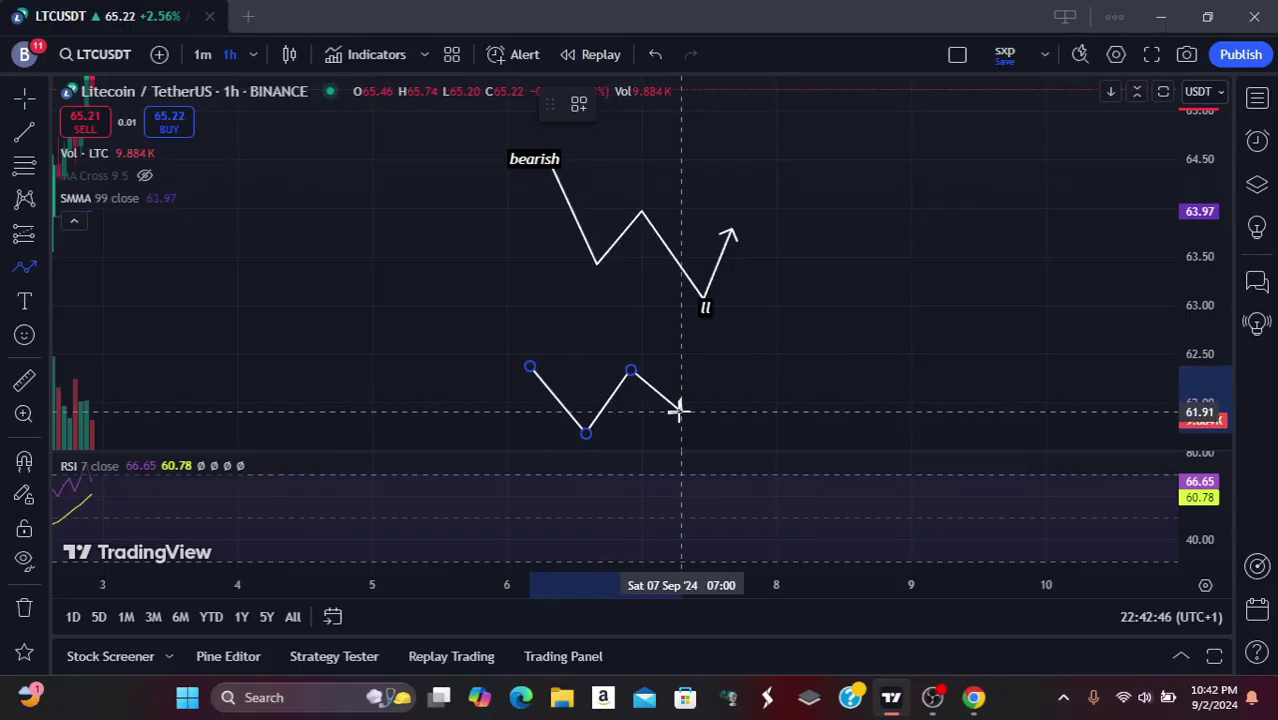
left_click(680, 411)
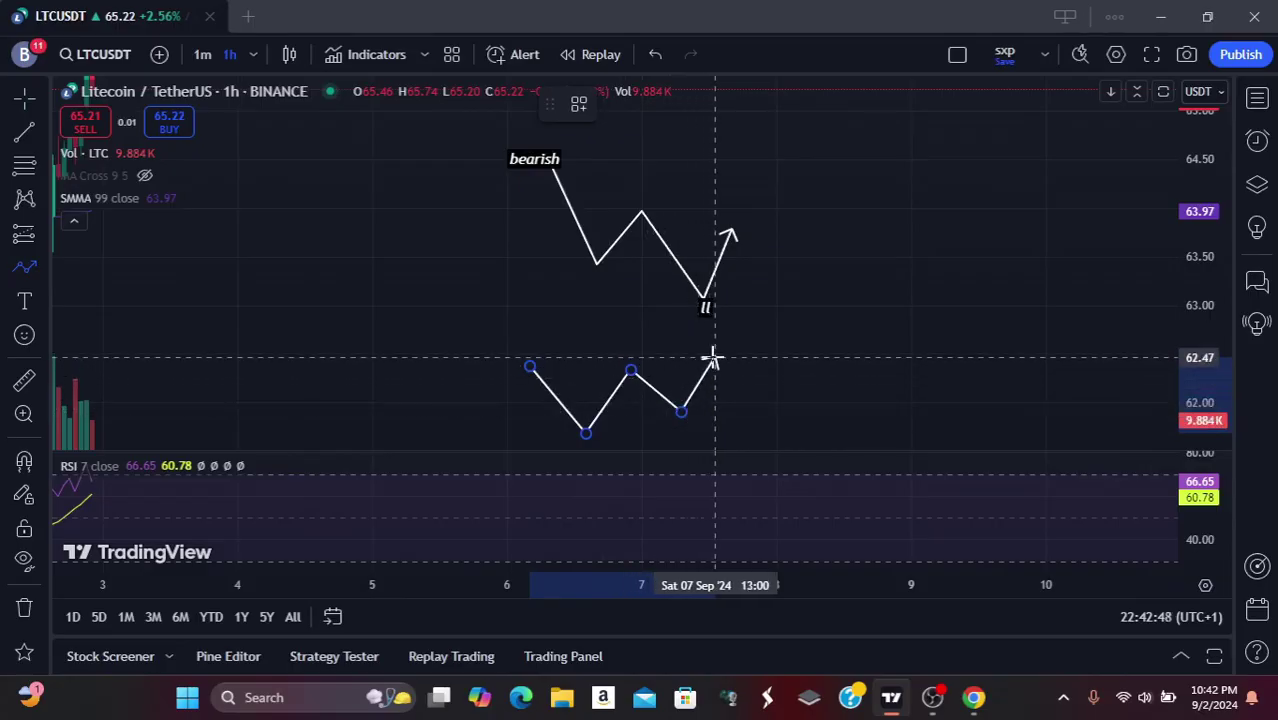
left_click(716, 358)
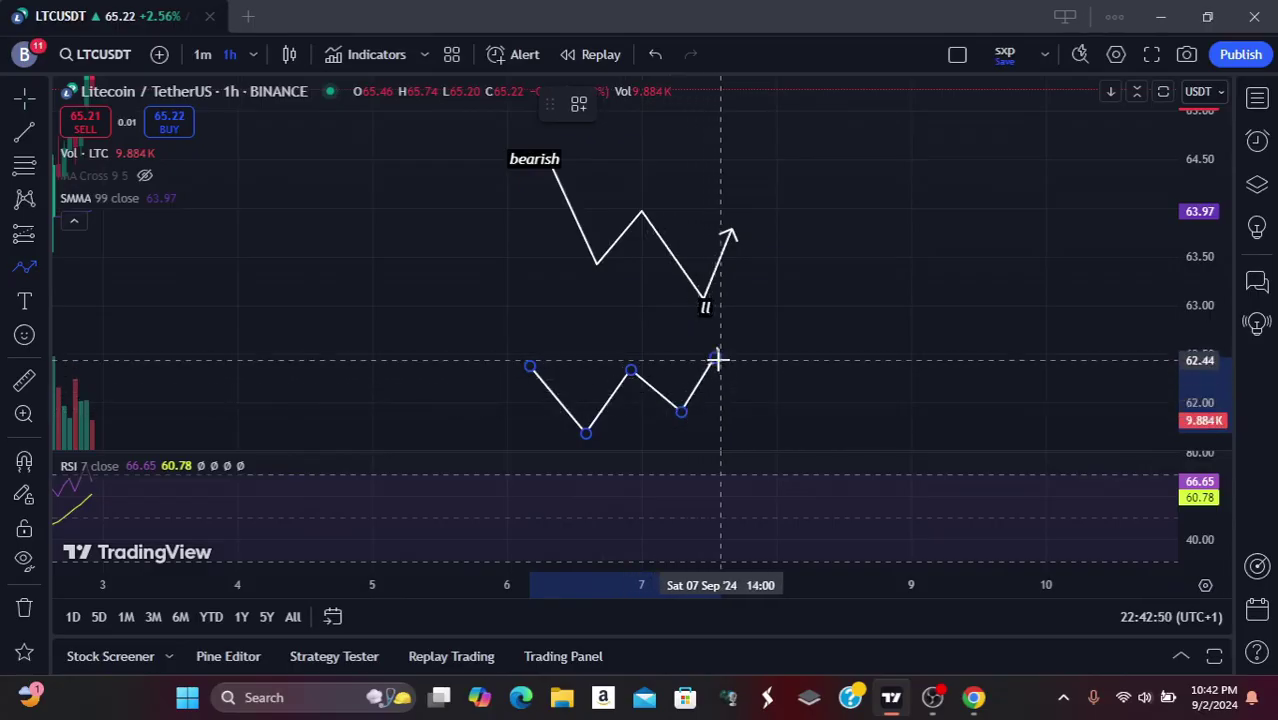
Draw a descending trend line joining the two lows of the upper path.
left_click(28, 134)
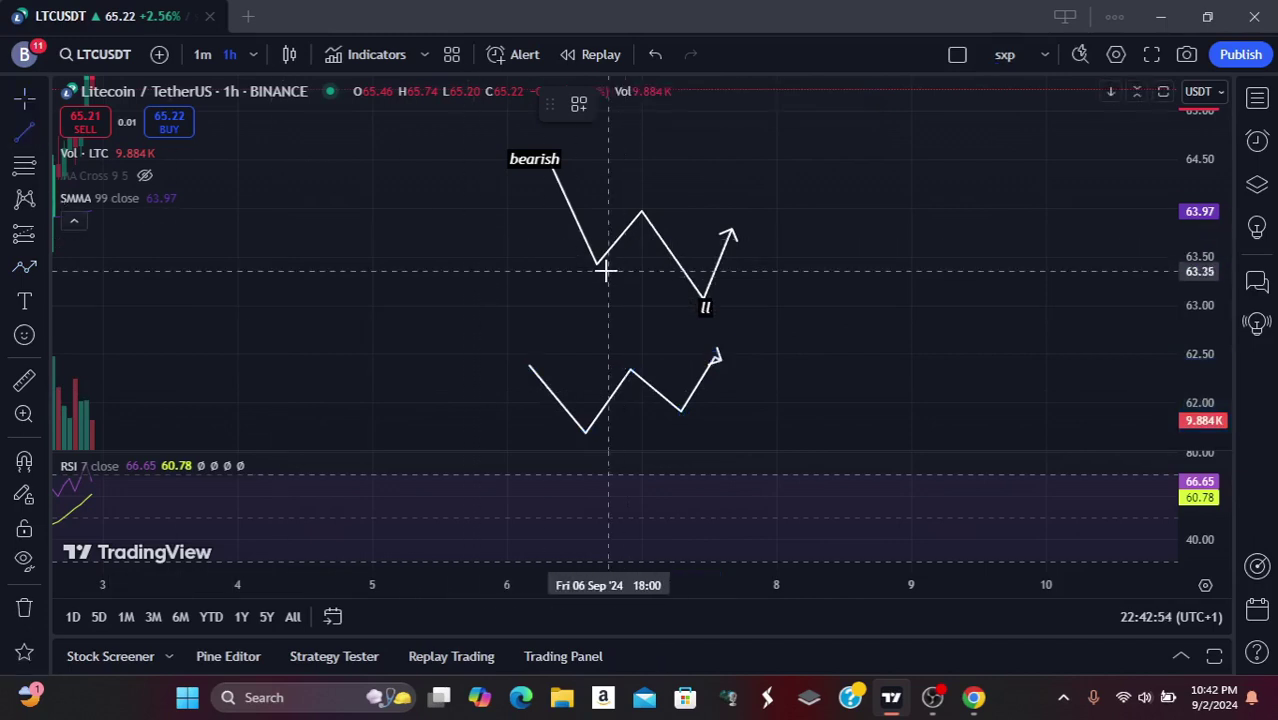
left_click(591, 265)
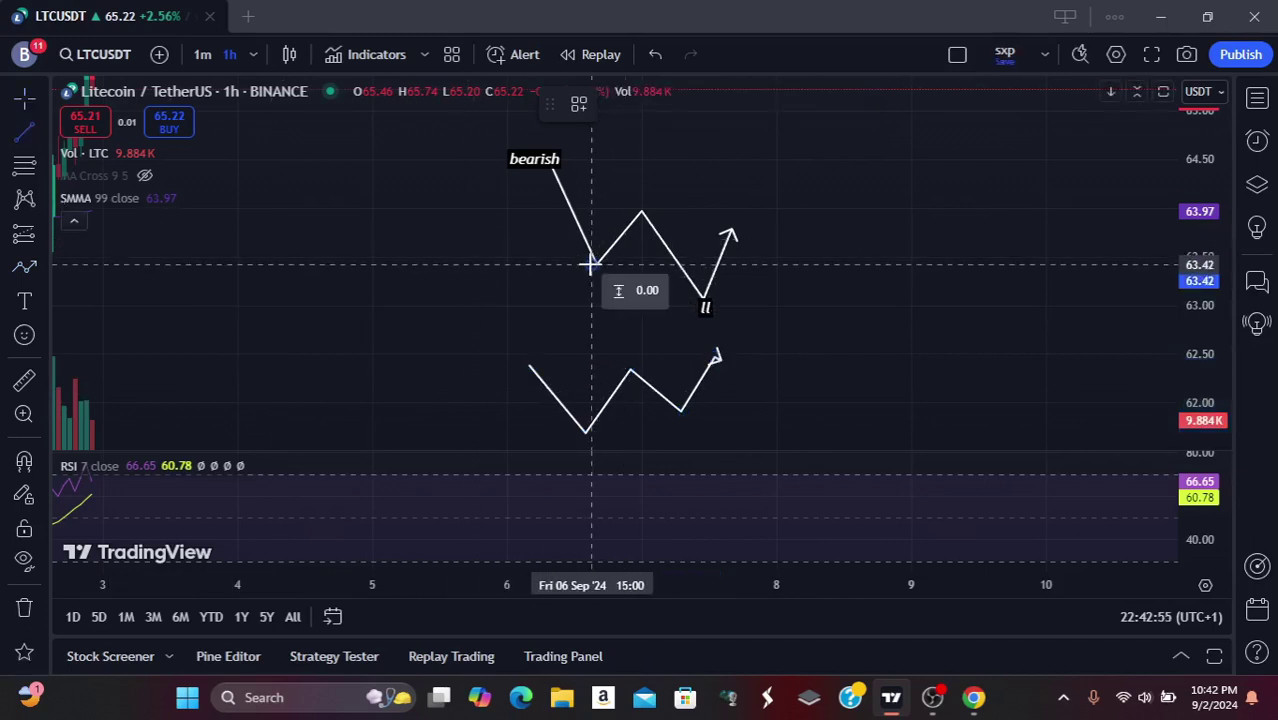
left_click(710, 299)
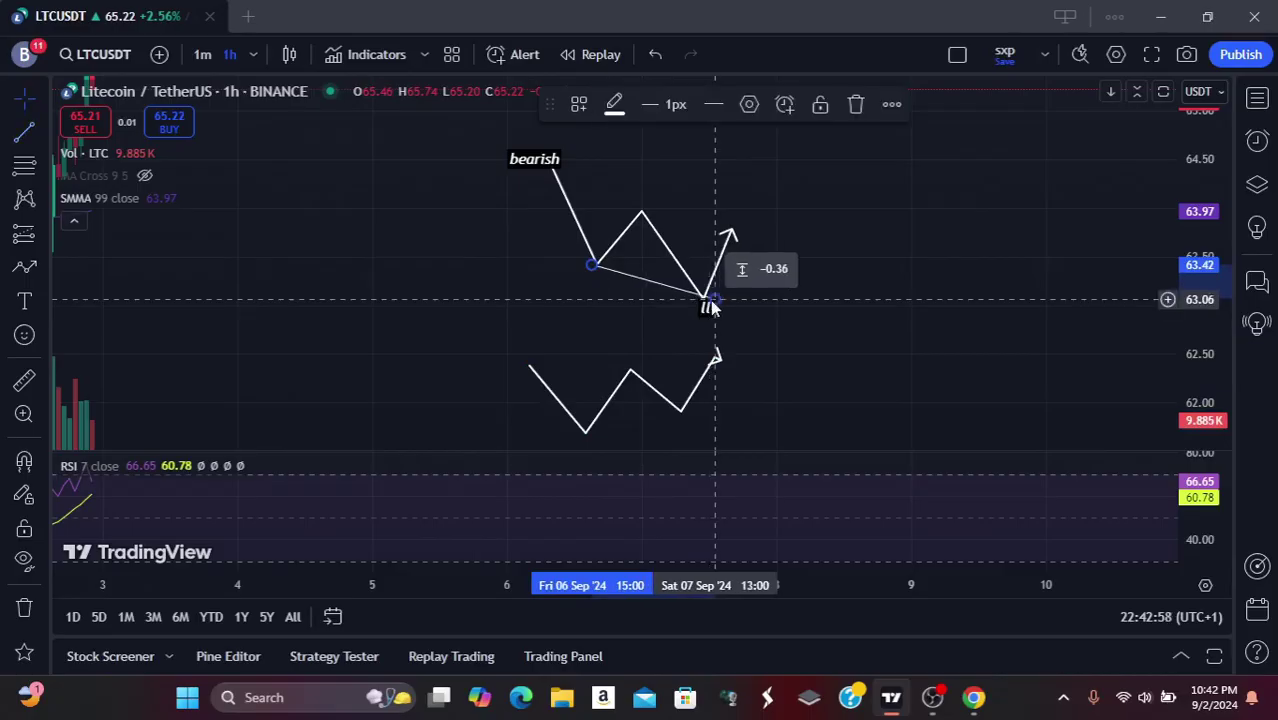
Draw a rising trend line joining the two lows of the lower path.
left_click(15, 144)
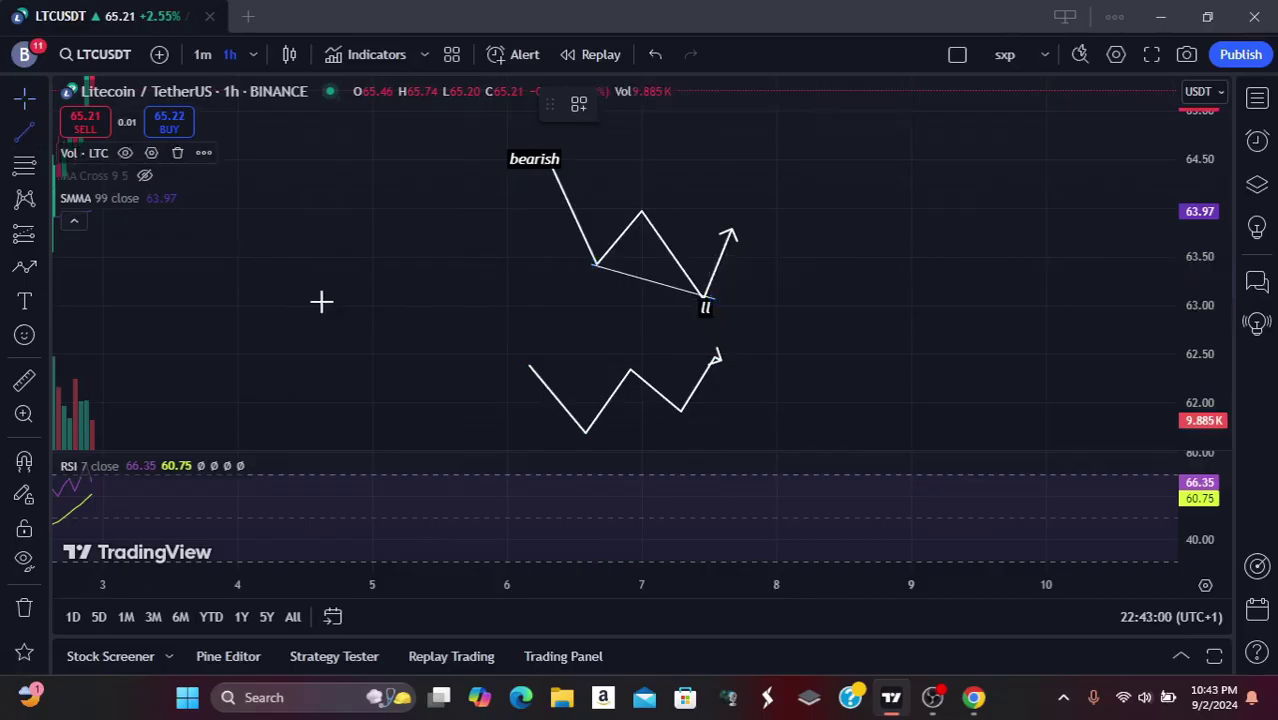
left_click(581, 433)
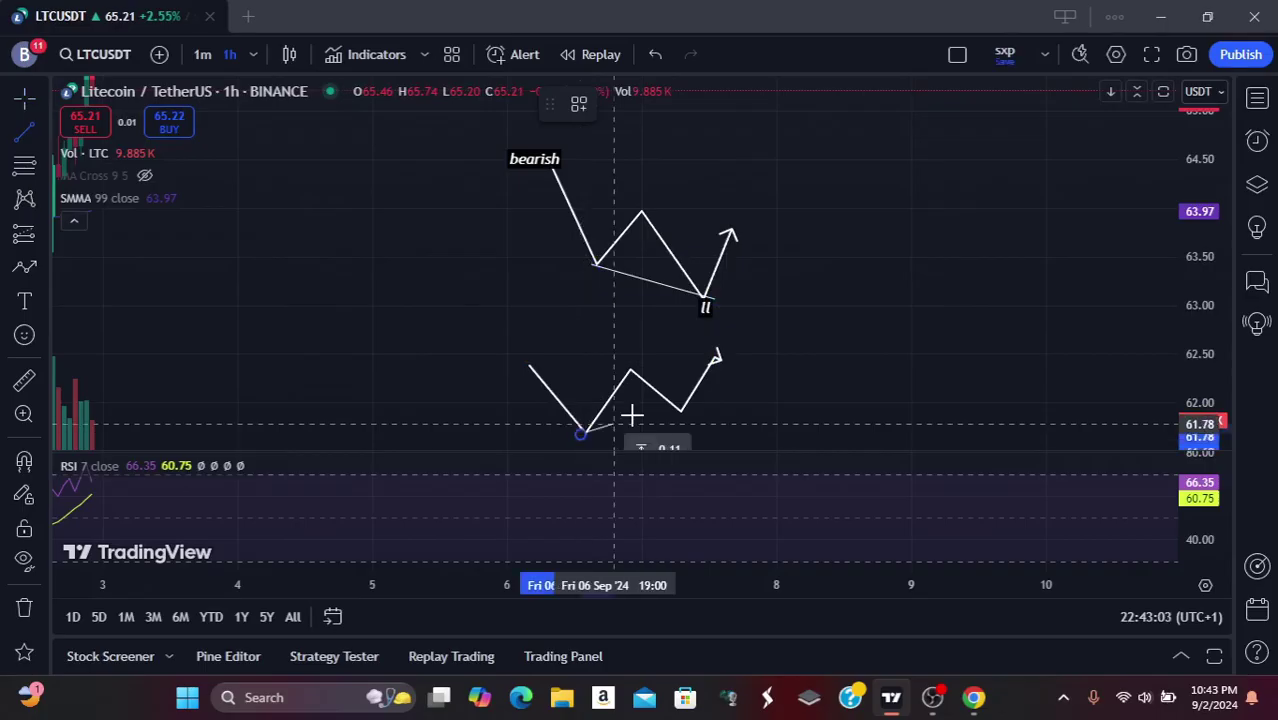
left_click(692, 409)
left_click(737, 402)
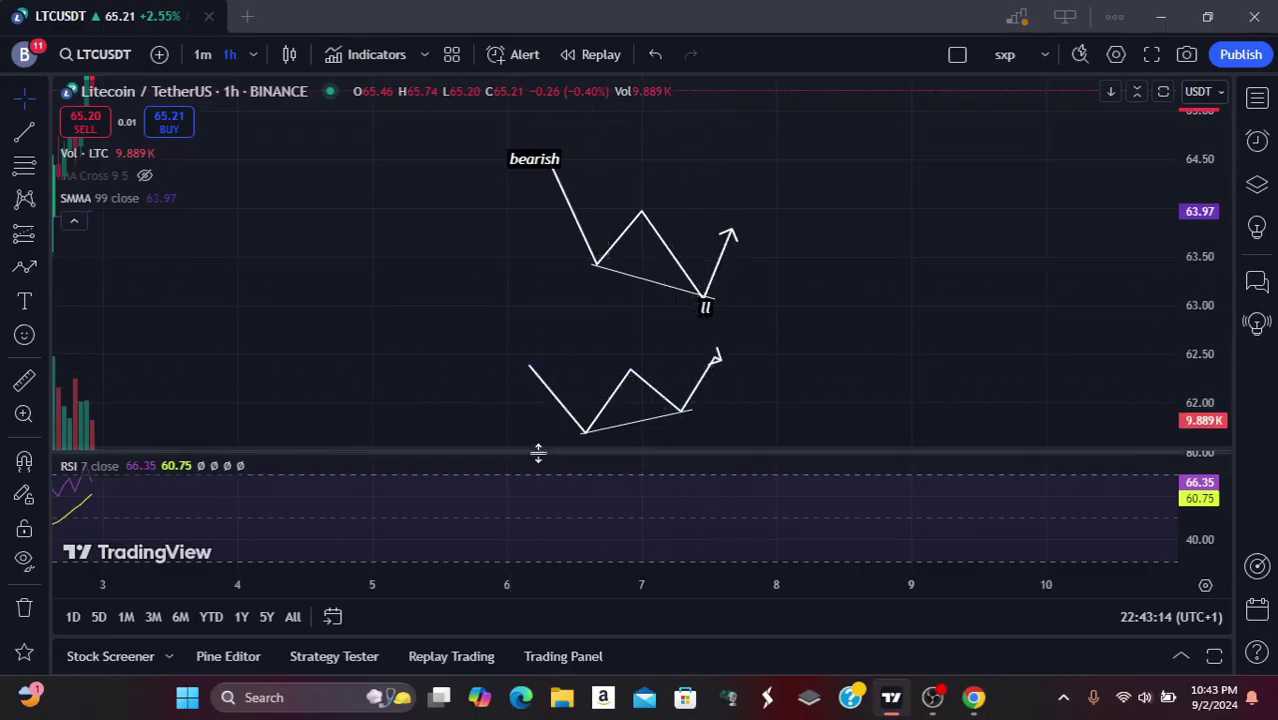
Add a text label reading "div" beneath the lower path's rising trend line.
left_click(22, 302)
left_click(628, 433)
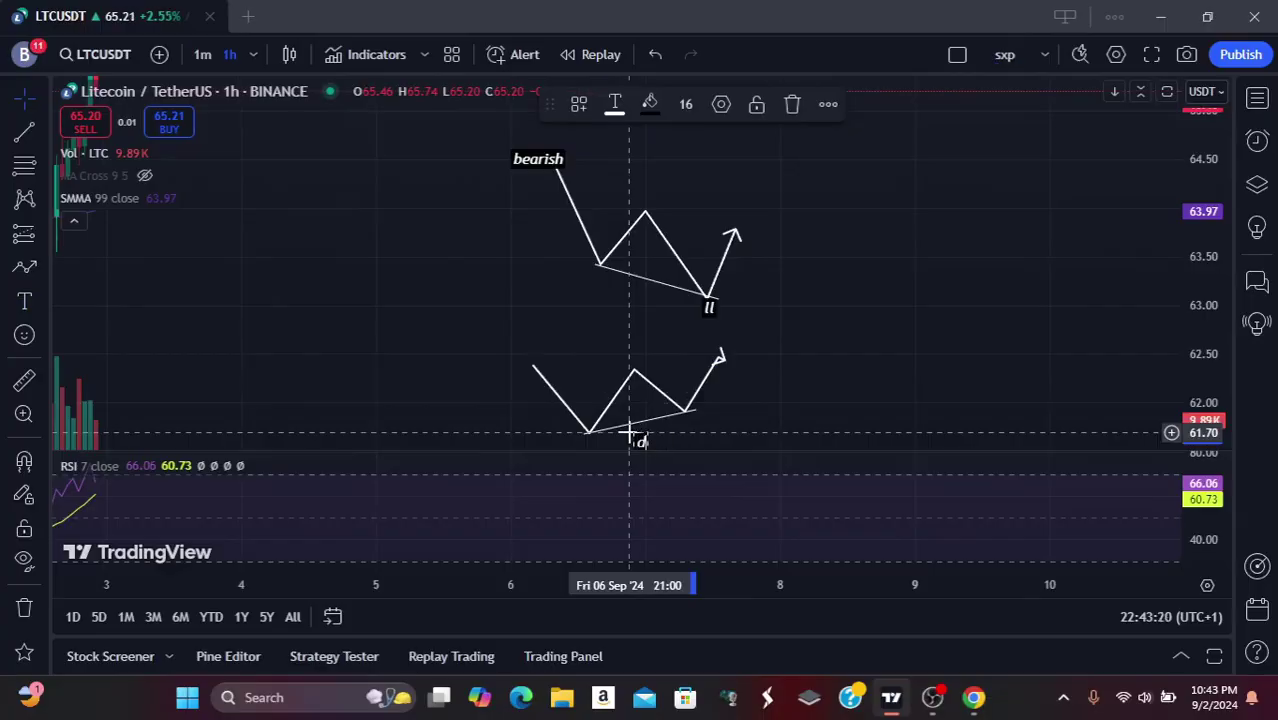
left_click(756, 412)
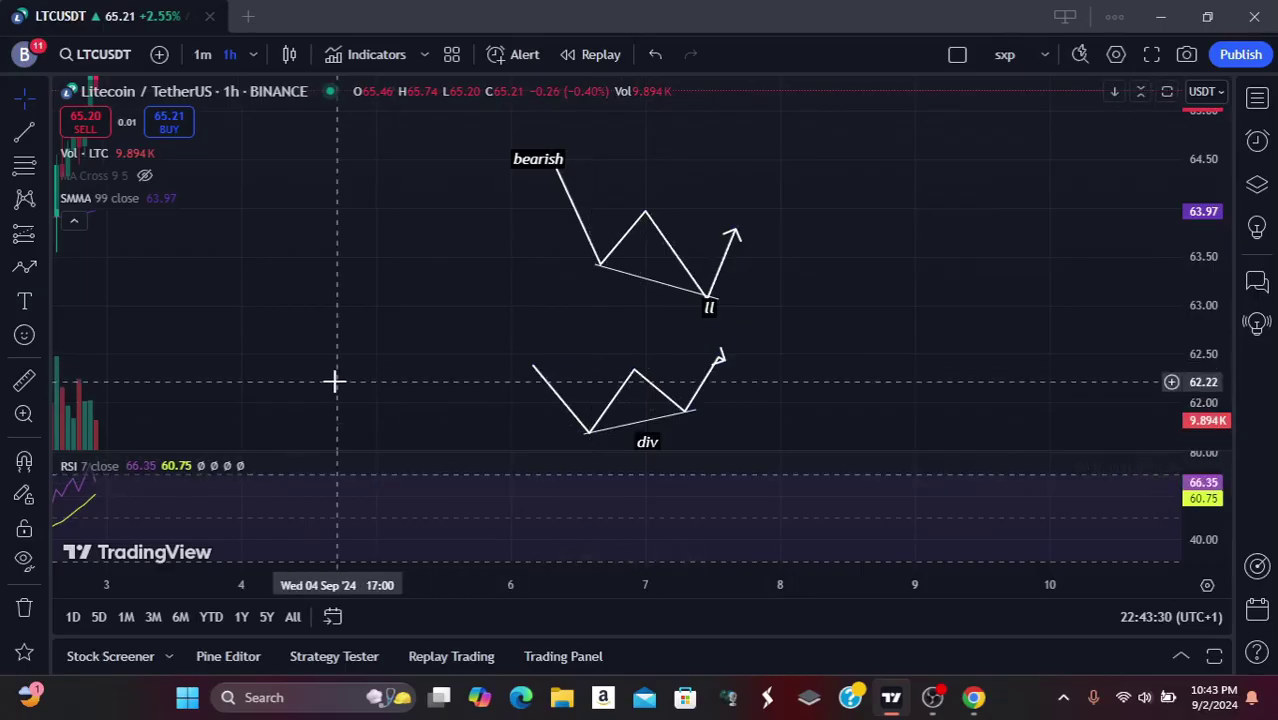
Draw a nearly horizontal trend line through the upper path's middle peak at about 63.98, and extend the path's arrow end above it.
left_click(20, 135)
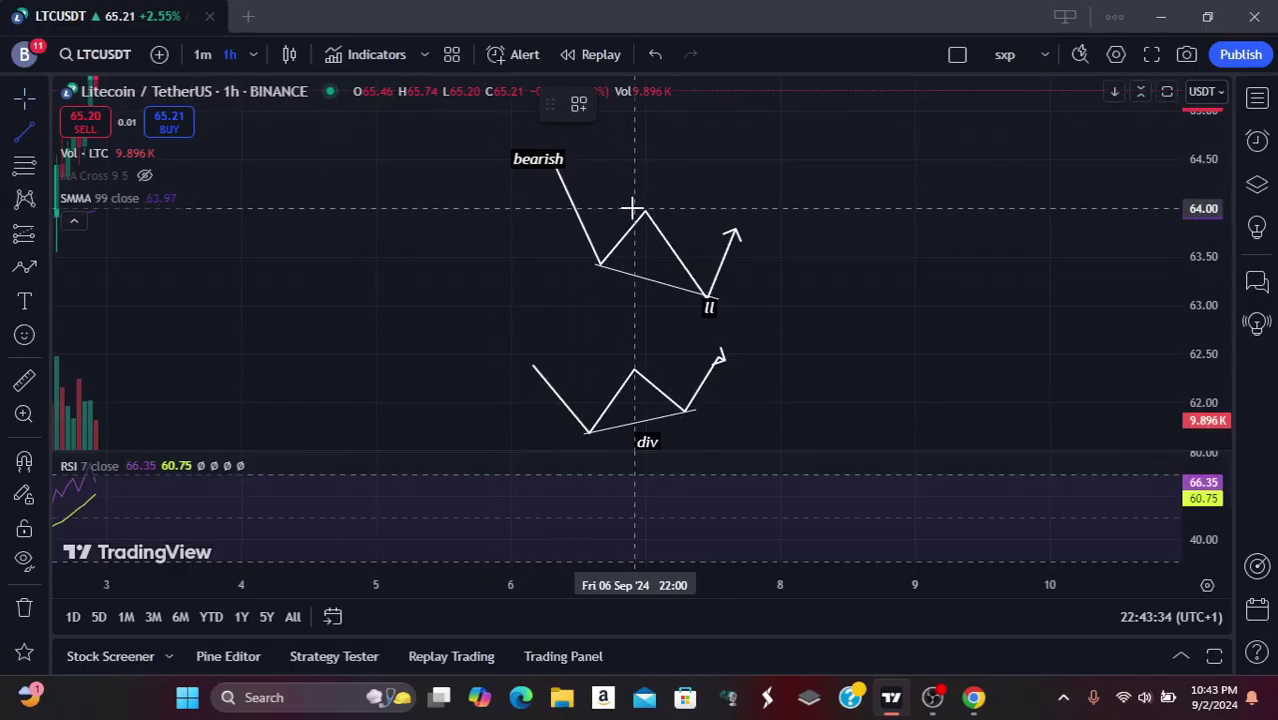
left_click(626, 210)
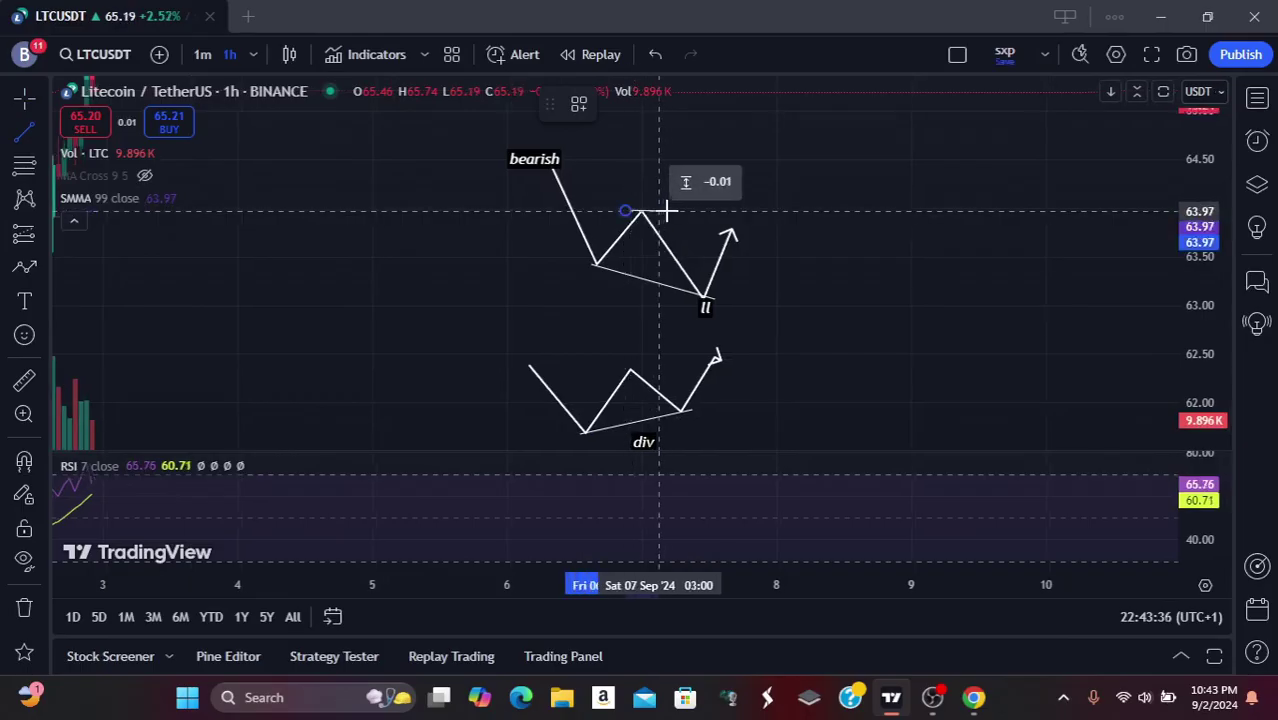
left_click(742, 212)
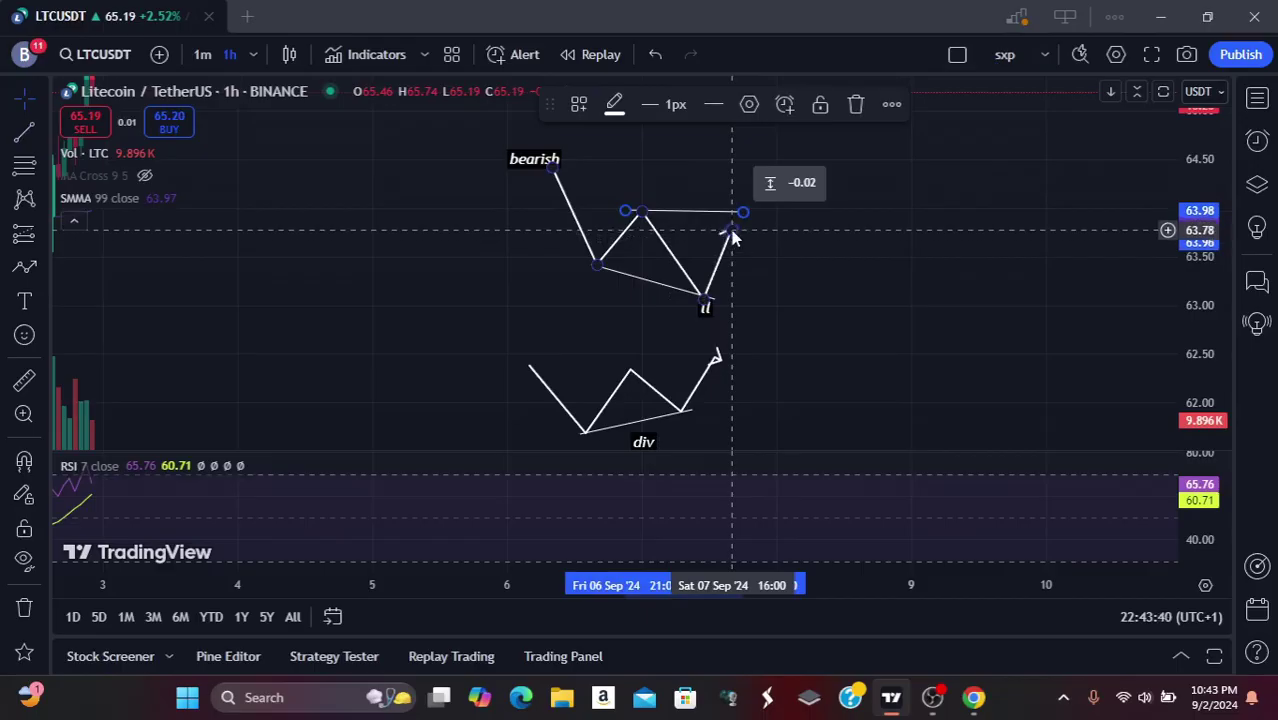
left_click(731, 232)
left_click_drag(731, 232, 748, 171)
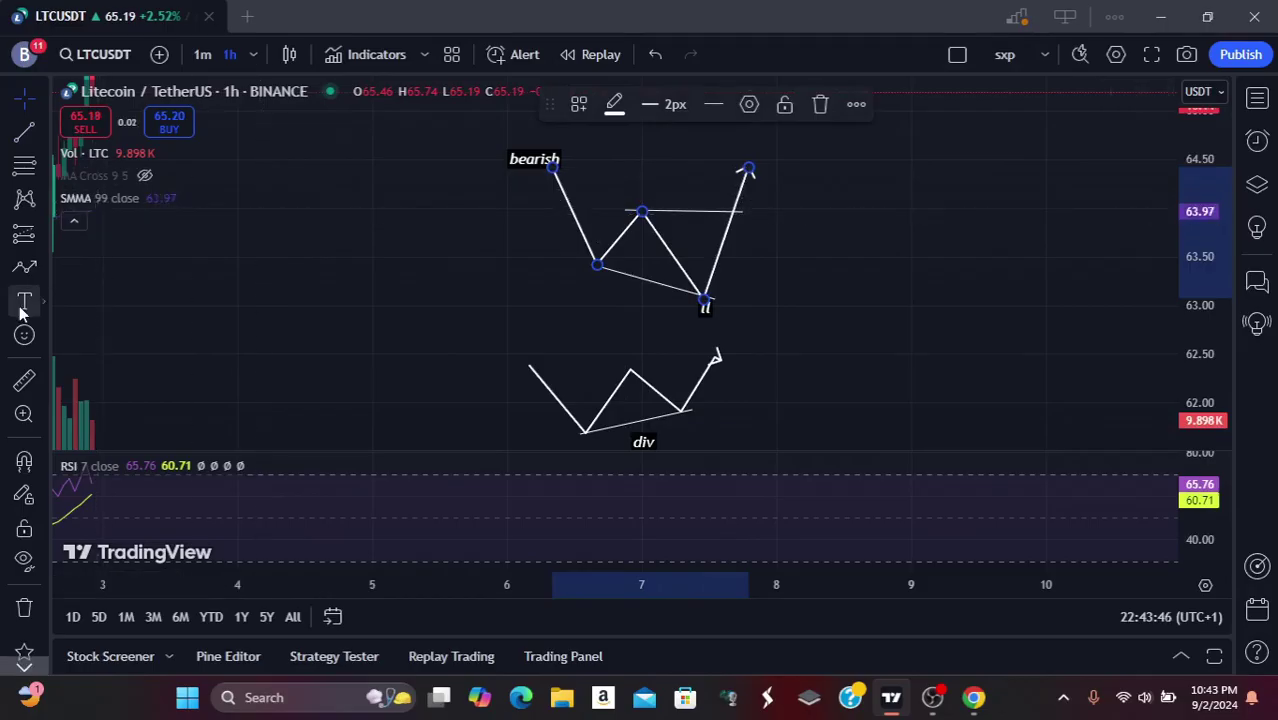
Add a text label reading "bos" and move it to the end of the peak line, where the rising leg breaks through it.
left_click(23, 304)
left_click(760, 212)
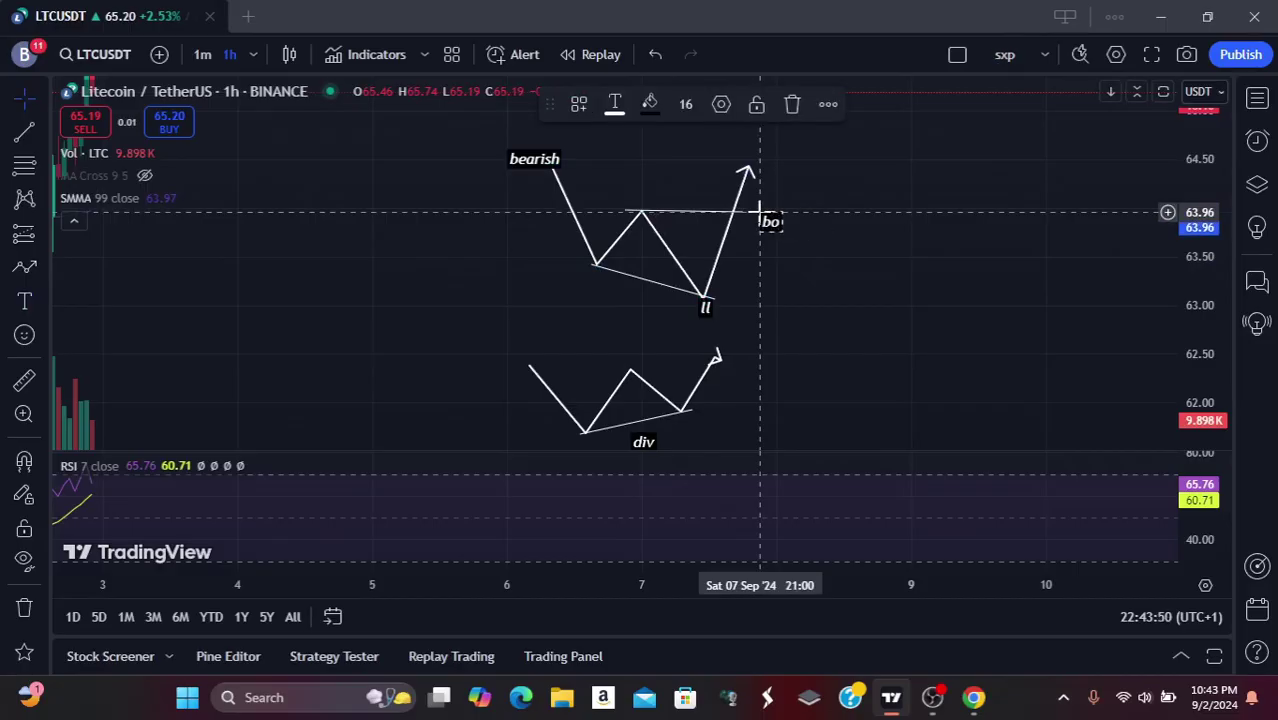
left_click(806, 285)
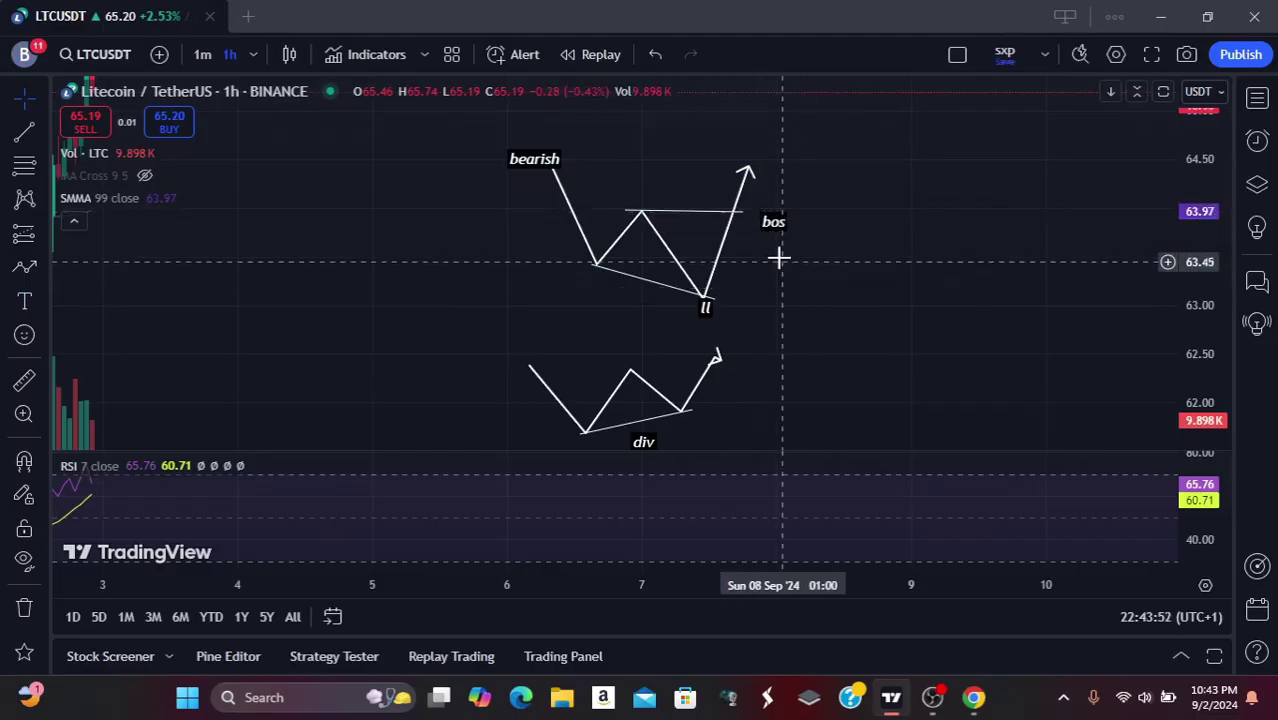
left_click_drag(777, 222, 752, 216)
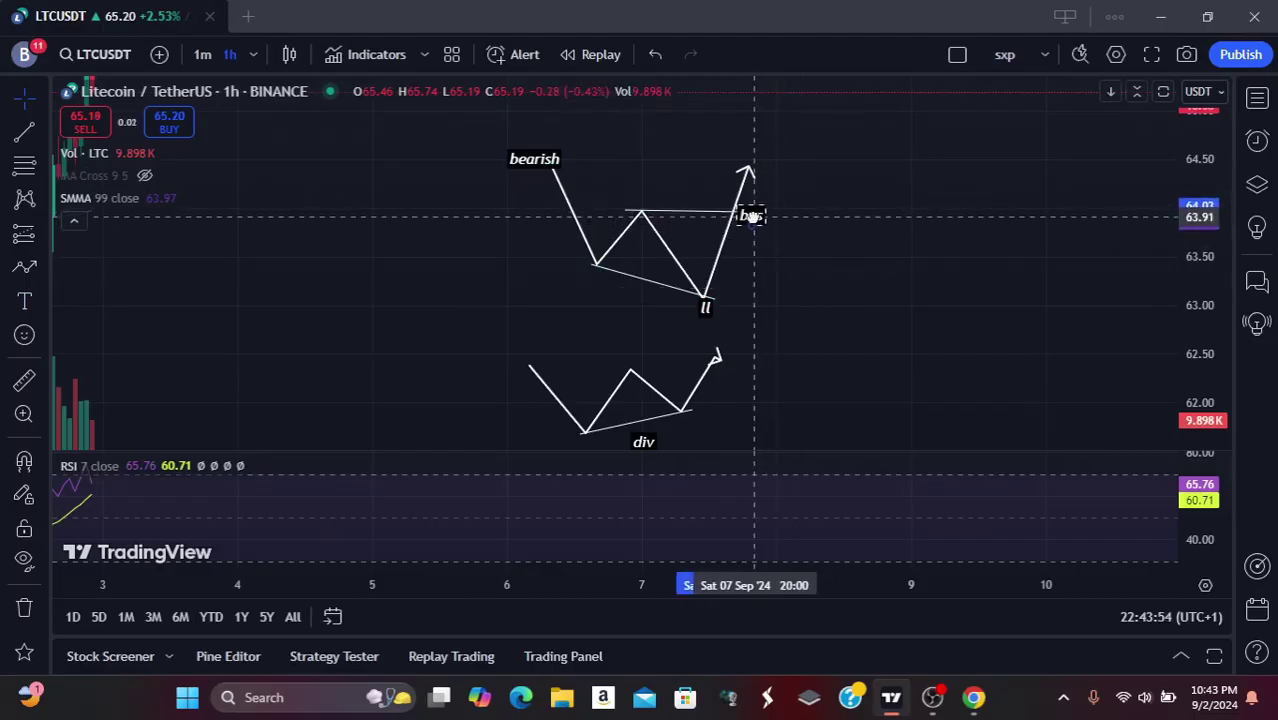
left_click(822, 251)
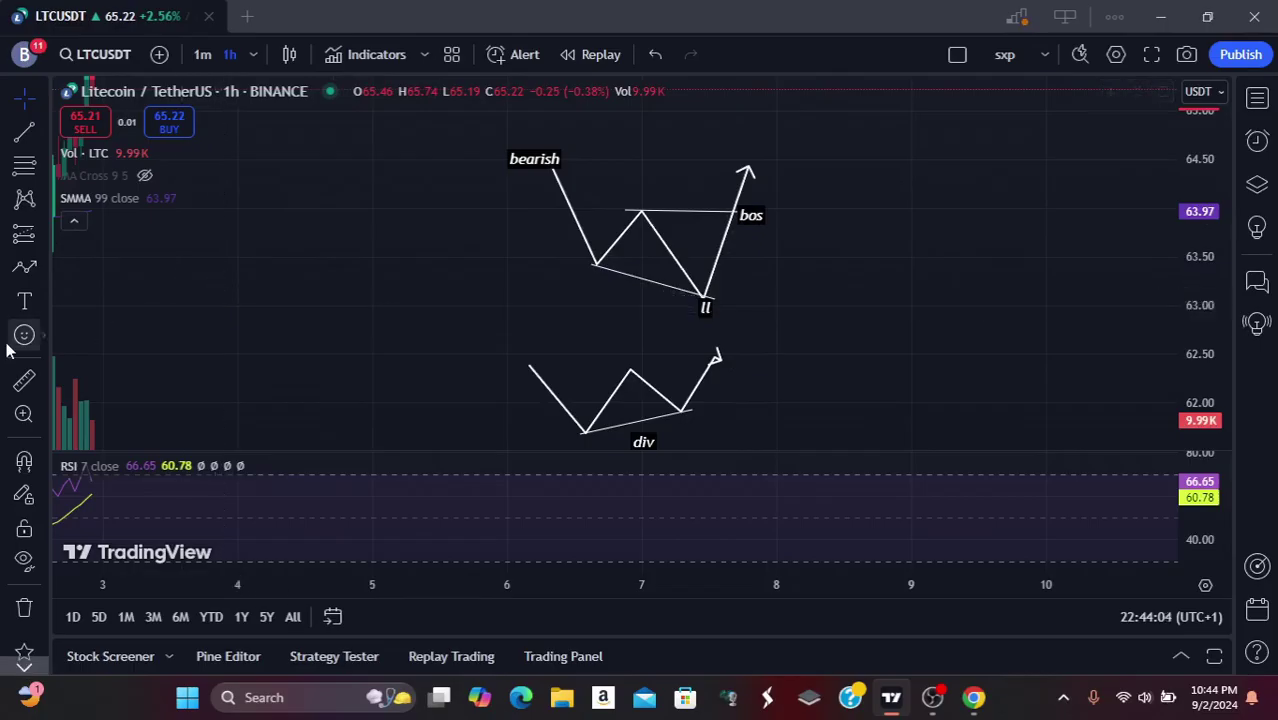
Draw a downward arrow path from the upper path's final high to about 63.37 as a pullback leg.
left_click(32, 269)
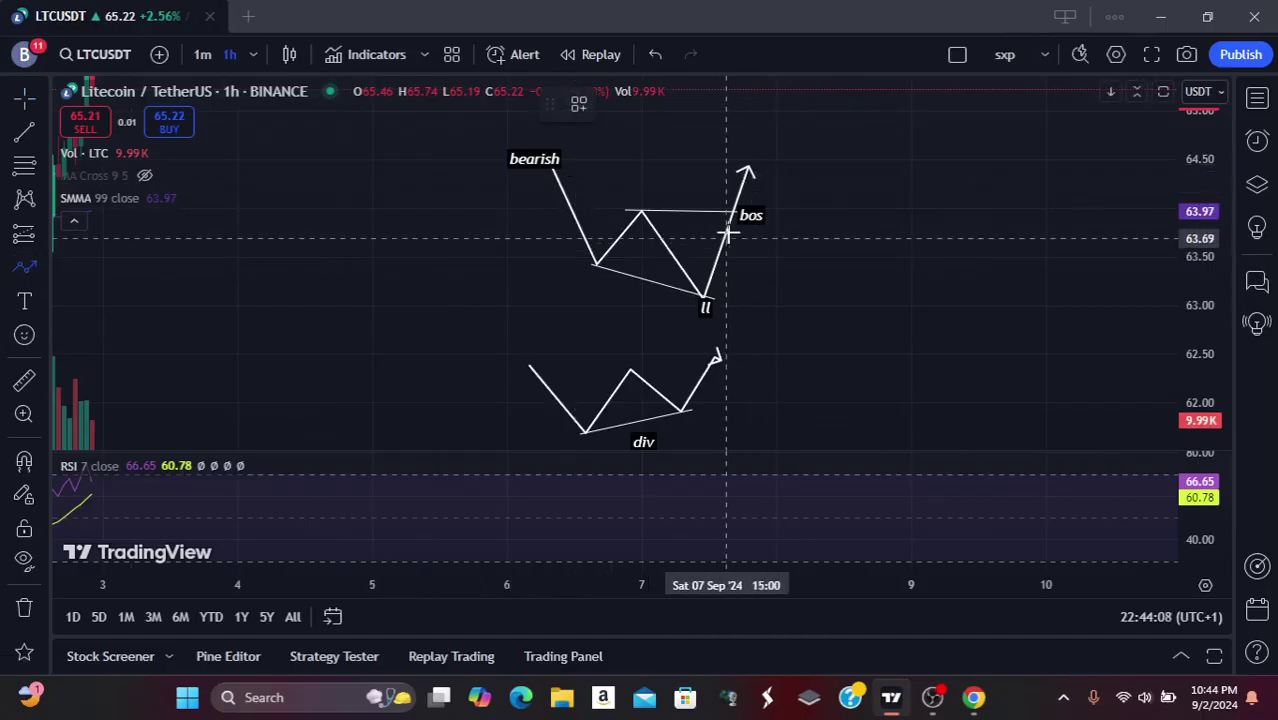
left_click(751, 169)
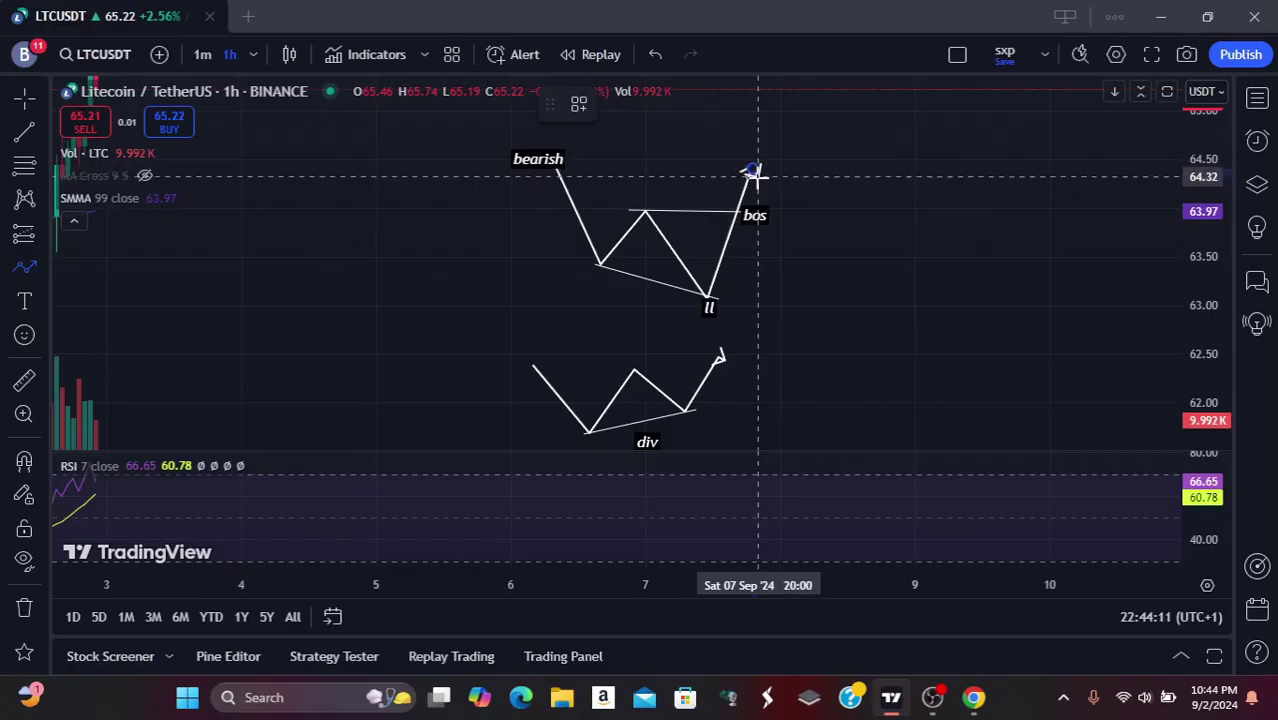
left_click(762, 270)
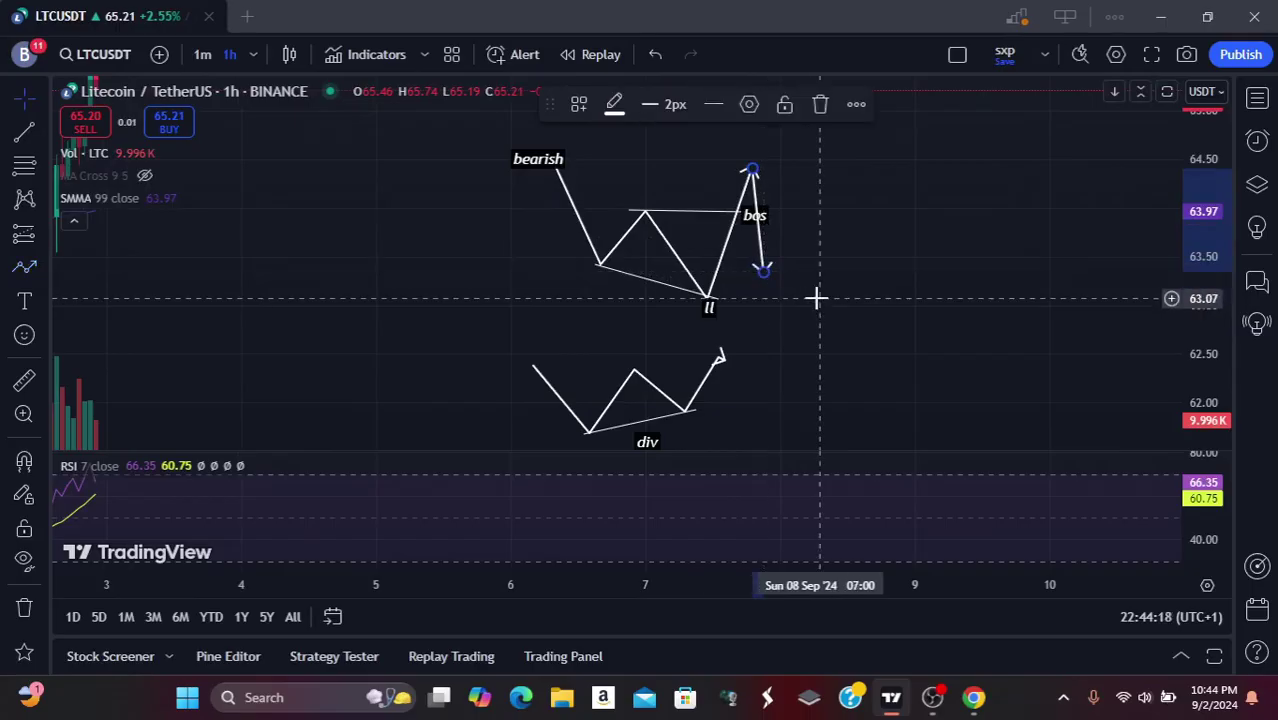
left_click(166, 322)
Add a text label reading "fvg" in the empty area beside the pullback arrow, at about 63.37.
left_click(24, 300)
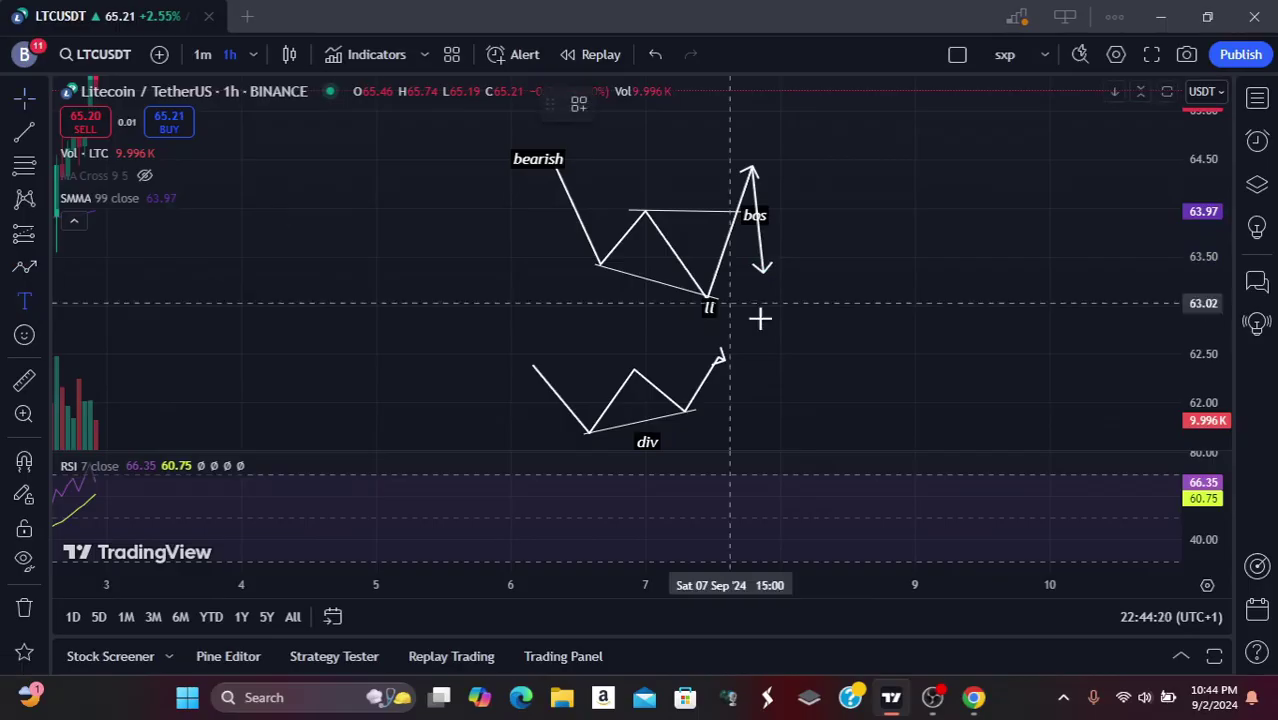
left_click(852, 270)
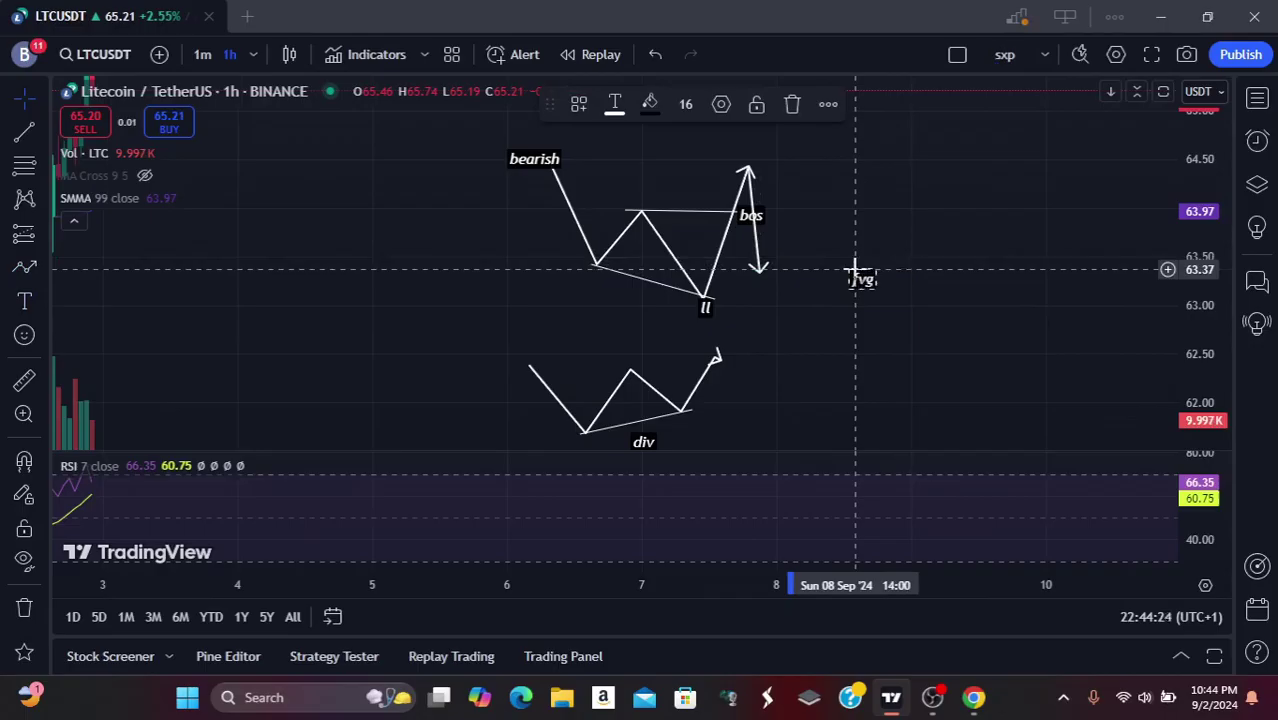
left_click(907, 263)
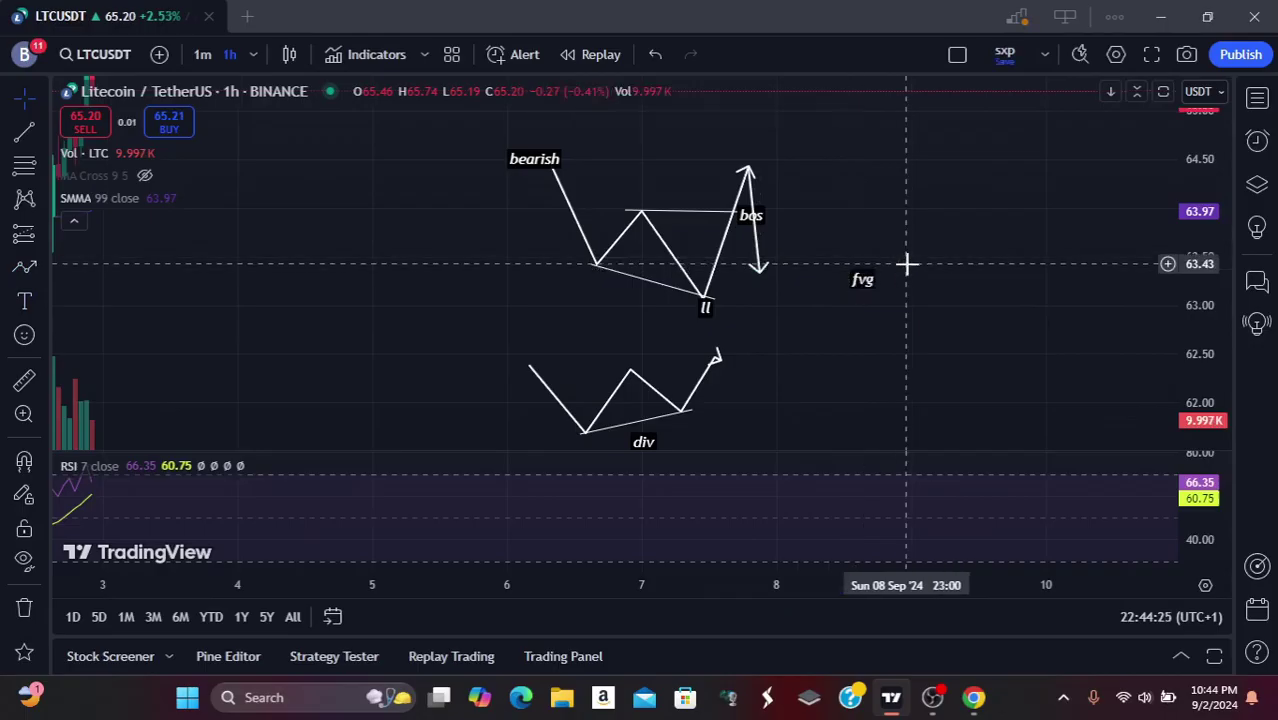
Add a text label reading "ob" and align it directly beneath the "fvg" label at about 62.93.
left_click(26, 308)
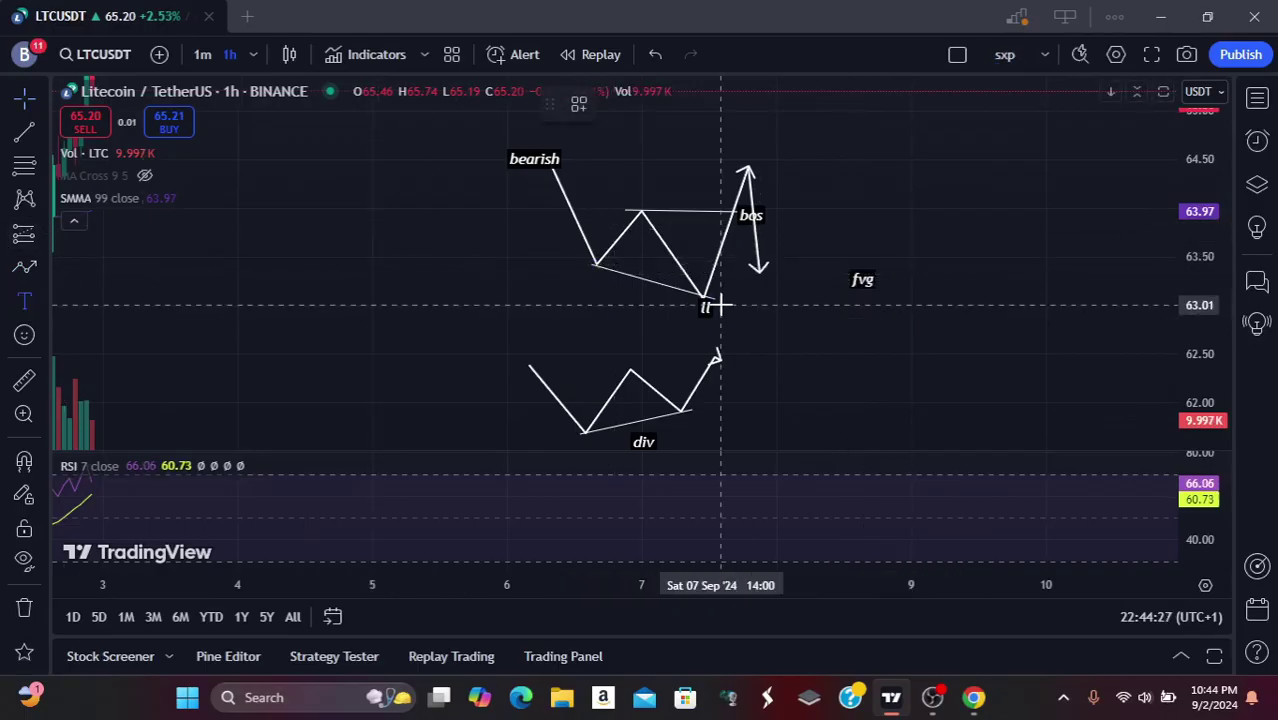
left_click(860, 316)
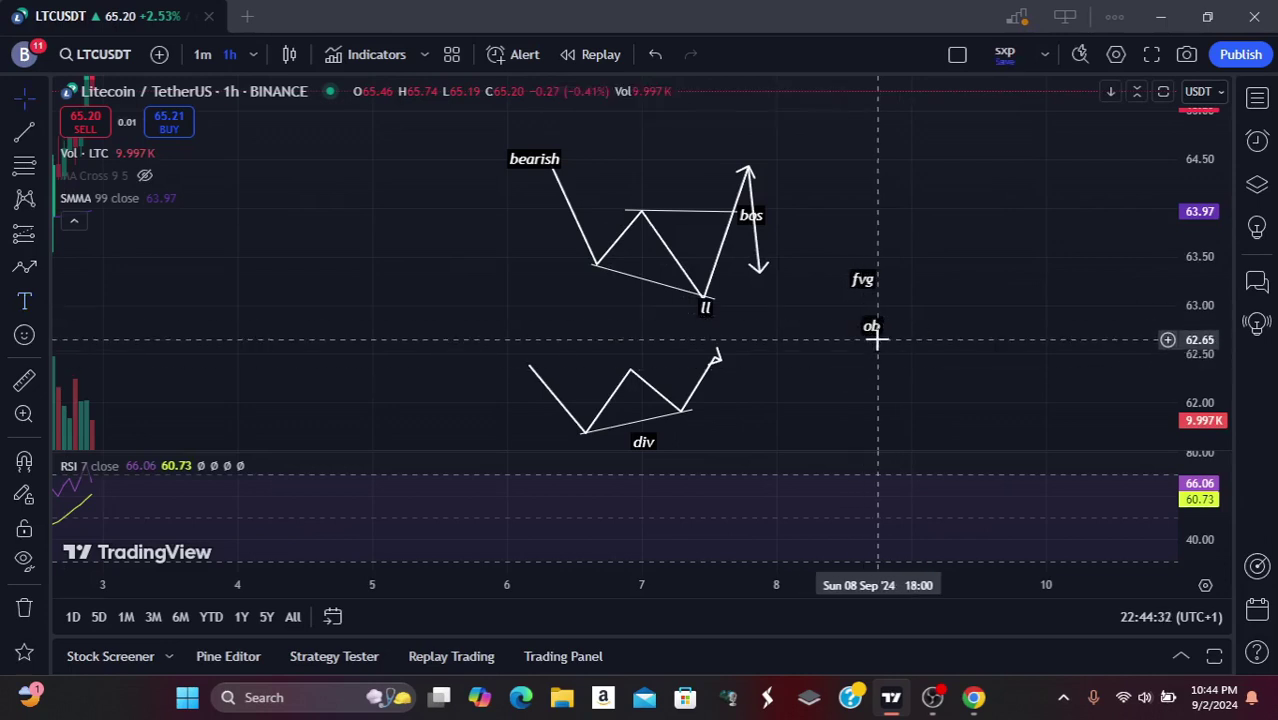
left_click(875, 338)
left_click_drag(875, 340, 863, 338)
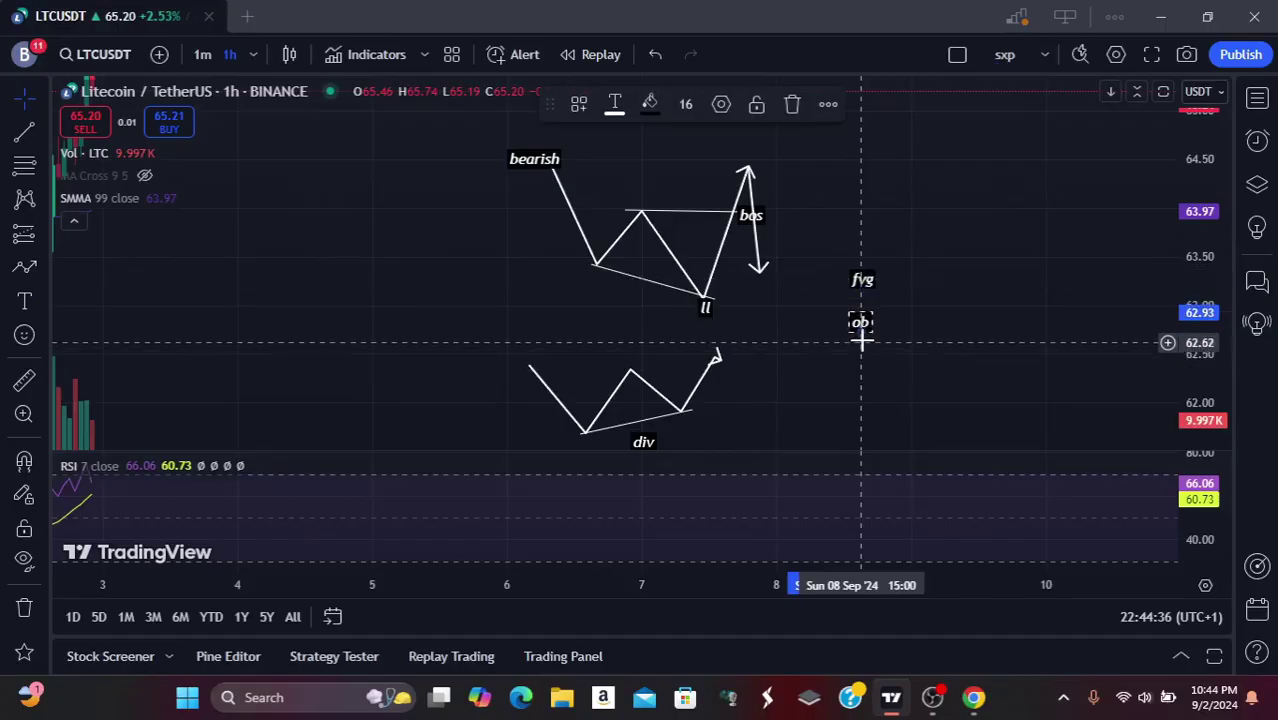
Move the "fvg" label onto the upper path's last rising leg and place the "ob" label just below it, above "ll".
left_click(865, 293)
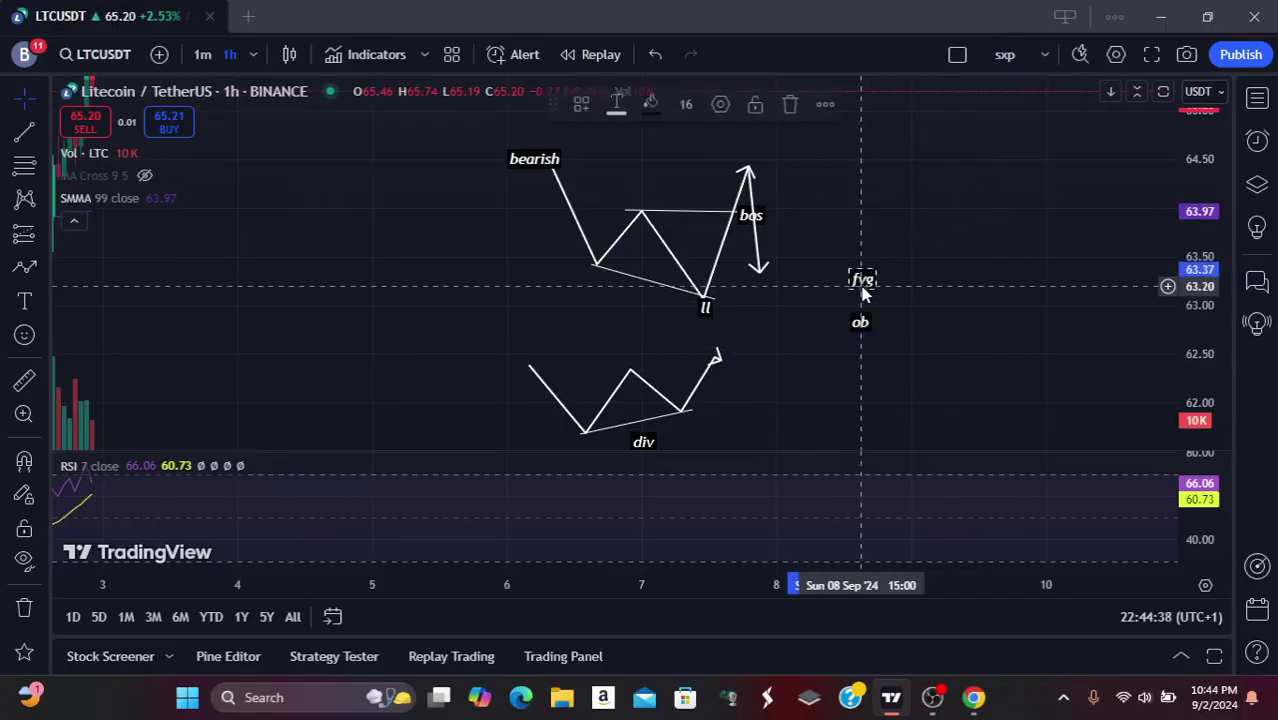
left_click_drag(864, 288, 728, 270)
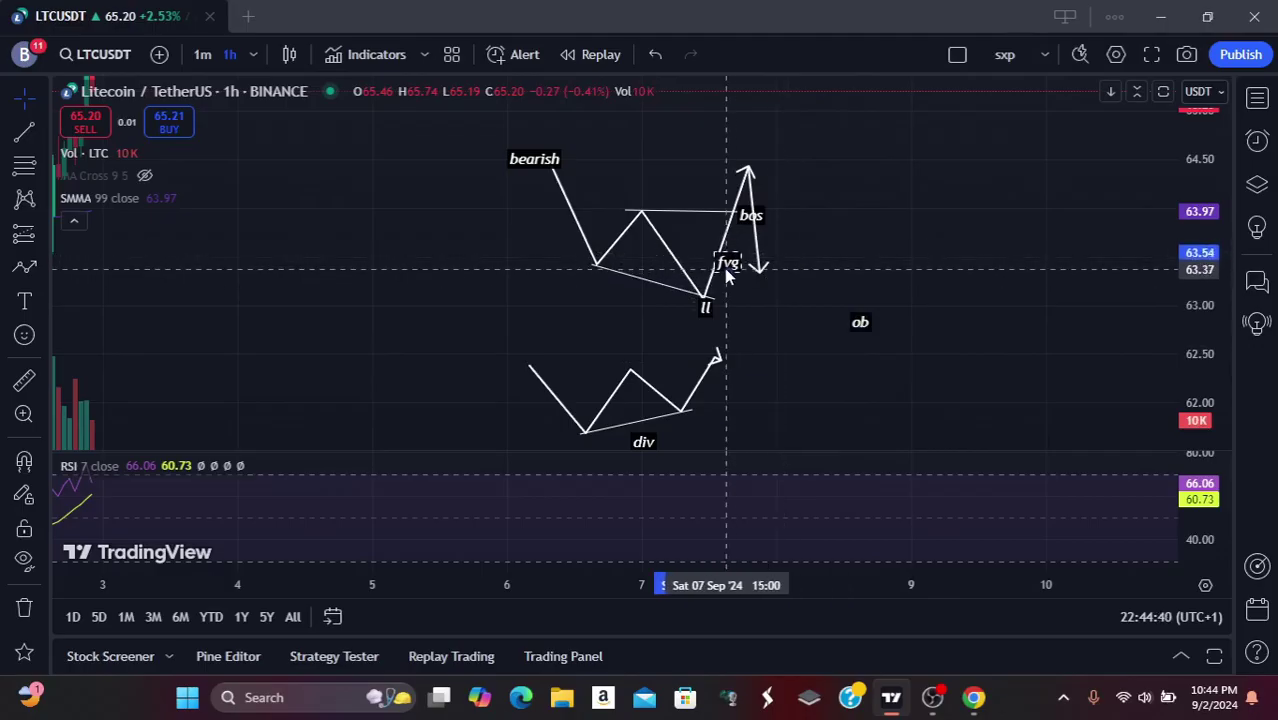
left_click(861, 323)
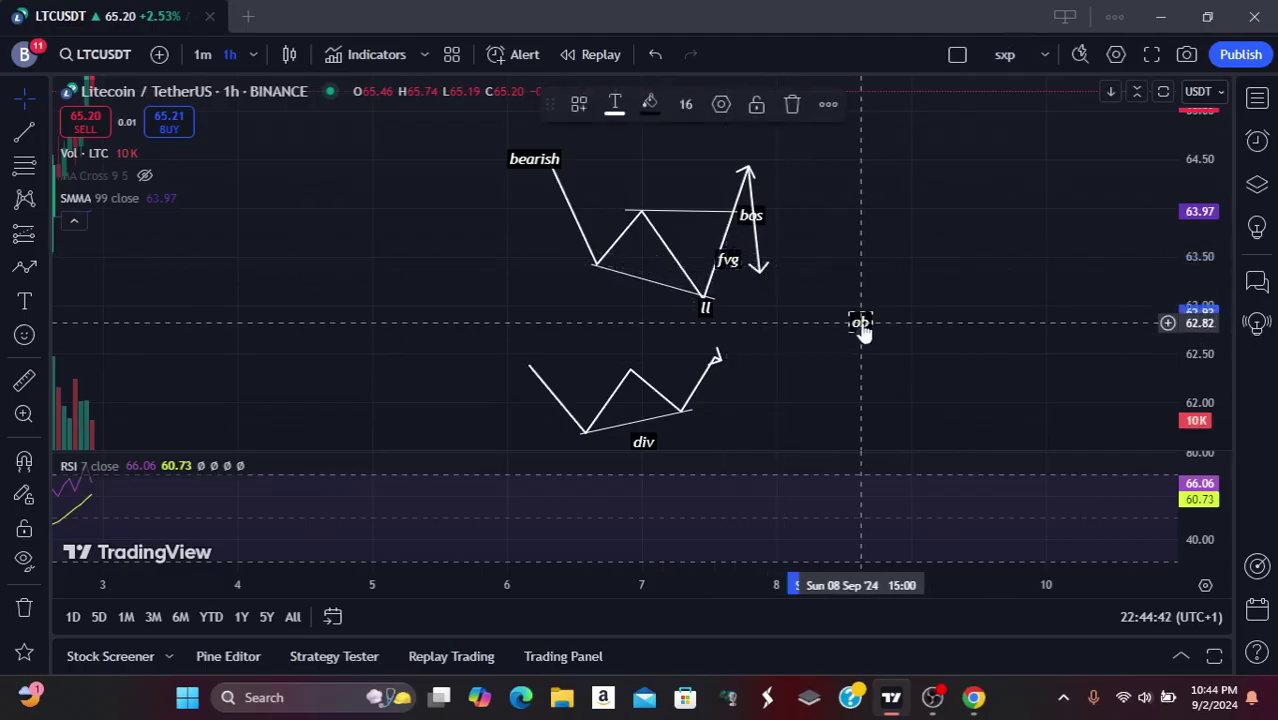
left_click_drag(862, 326, 731, 288)
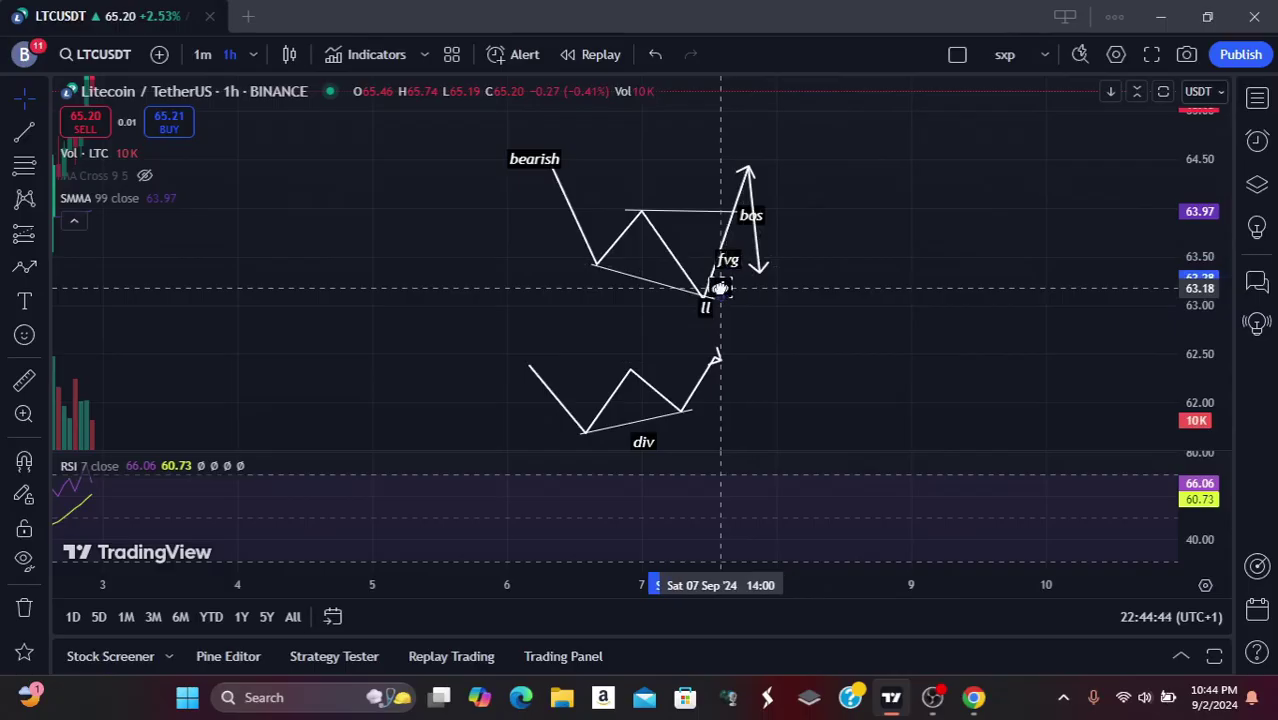
Lower the pullback arrow's tip to about 63.18, level with the "ob" label.
left_click(757, 283)
mouse_move(757, 283)
left_mouse_down()
mouse_move(760, 272)
mouse_move(760, 288)
left_mouse_up()
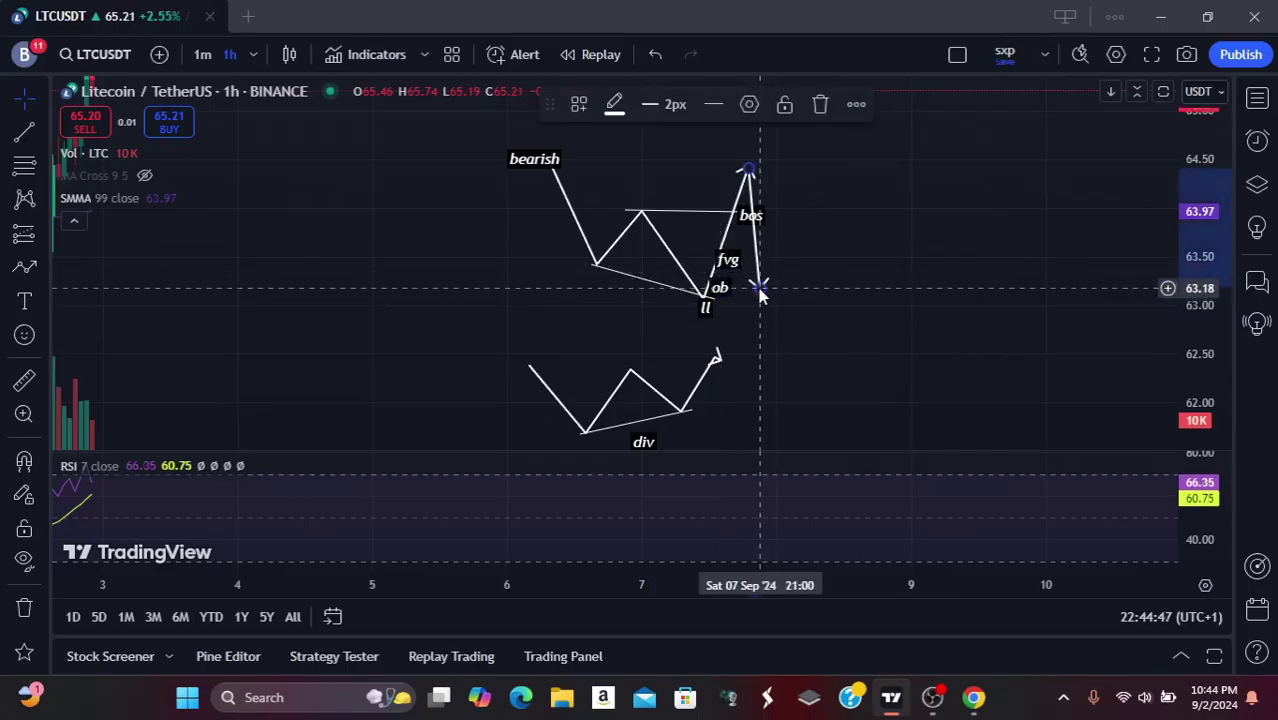
left_click(24, 270)
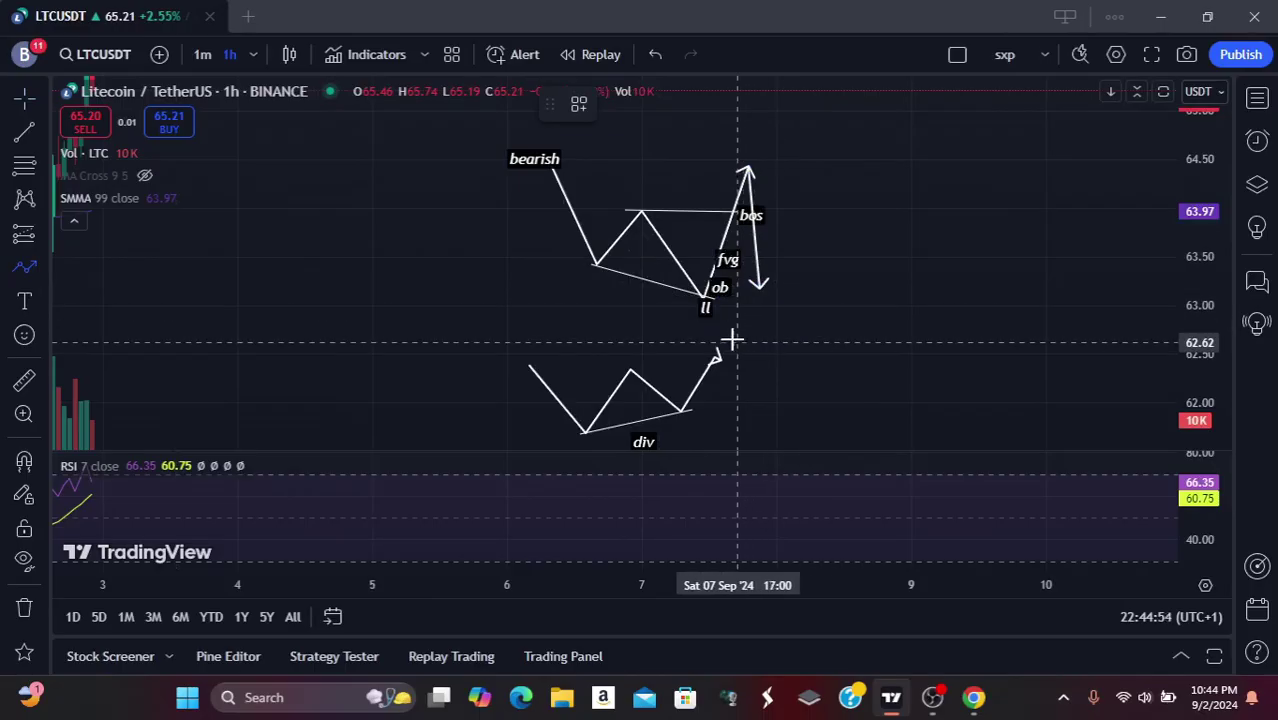
Draw a horizontal trend line at 64.56 from the "bearish" label to beyond the pullback arrow.
left_click(26, 136)
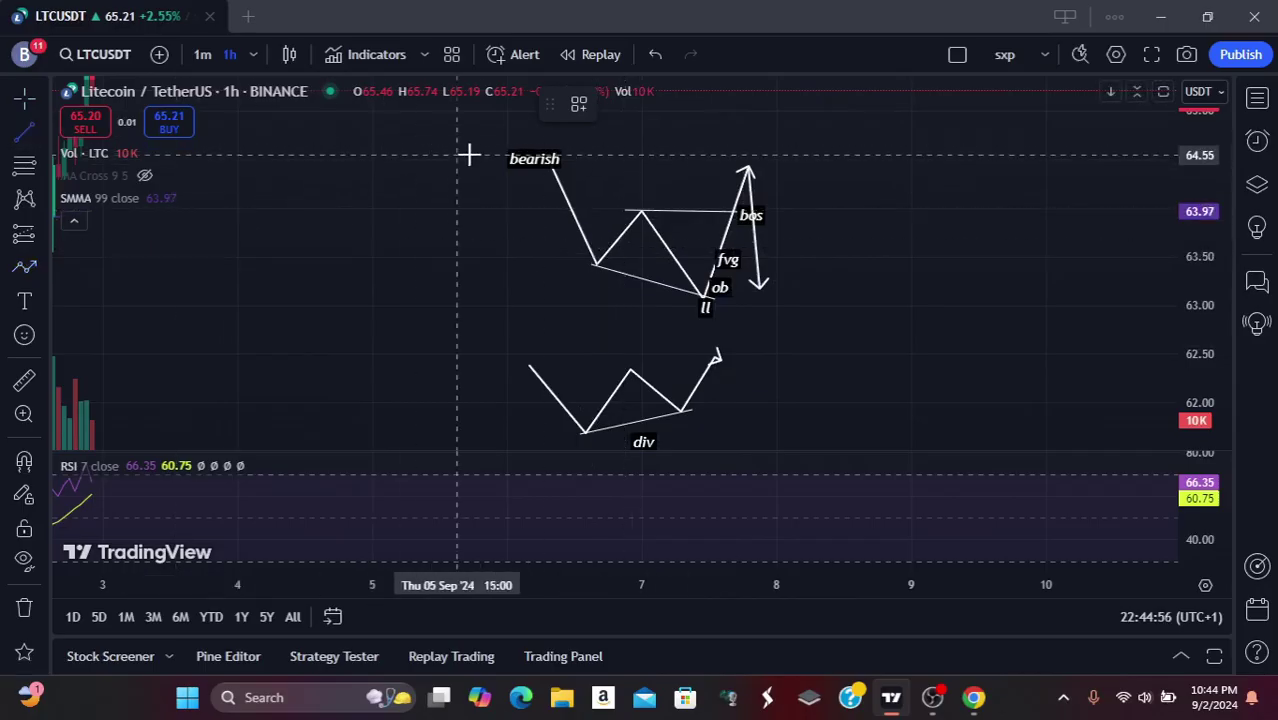
left_click(548, 153)
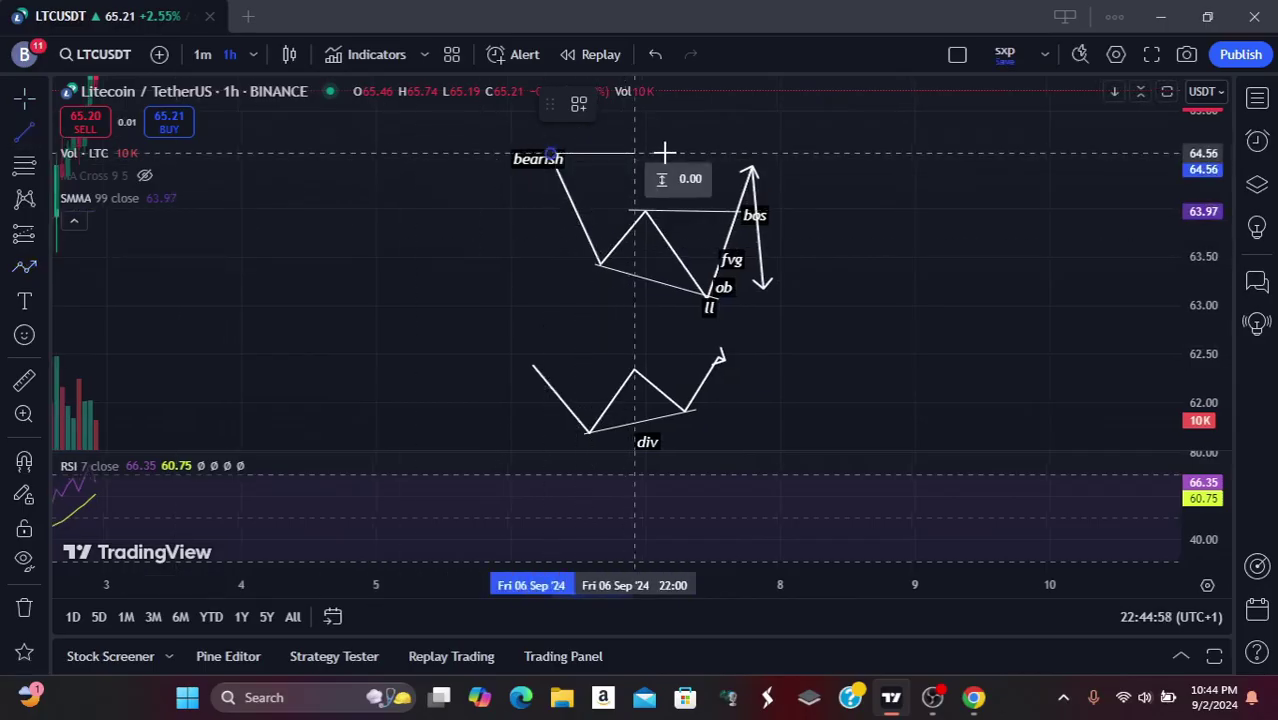
left_click(843, 153)
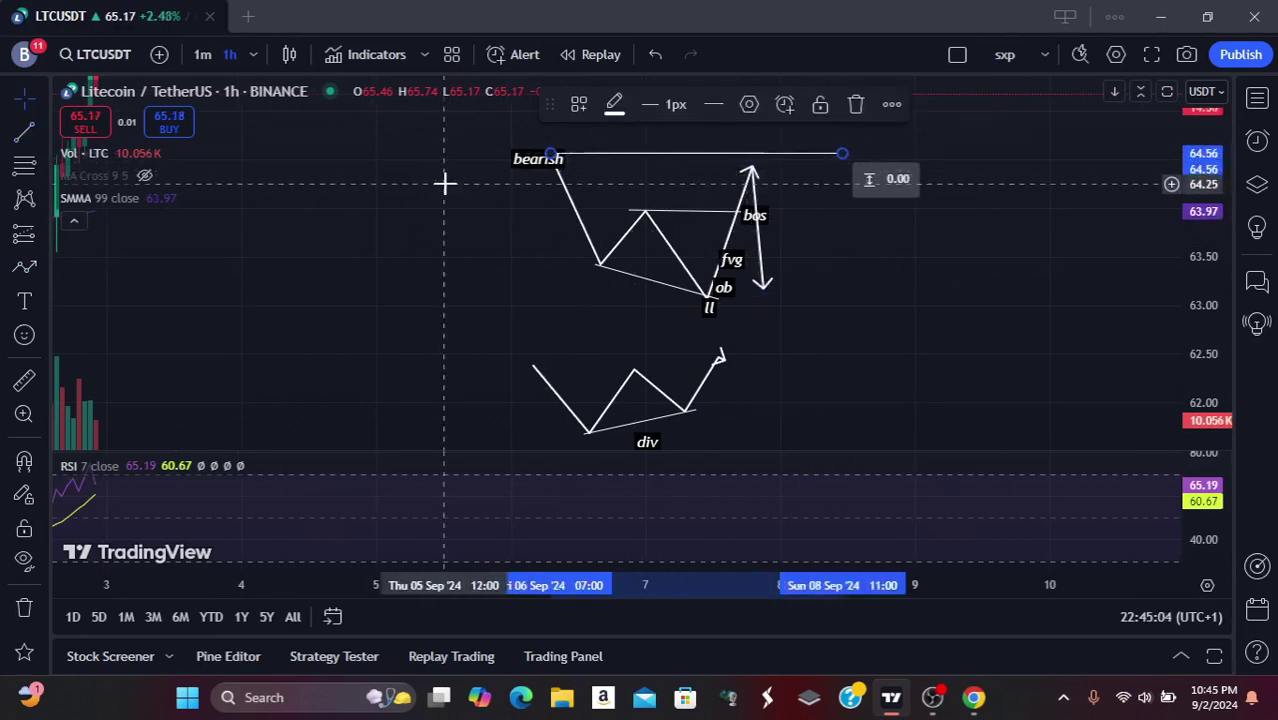
Draw a nearly horizontal trend line at about 64.44 from the pullback's starting high, just below the 64.56 line.
left_click(22, 137)
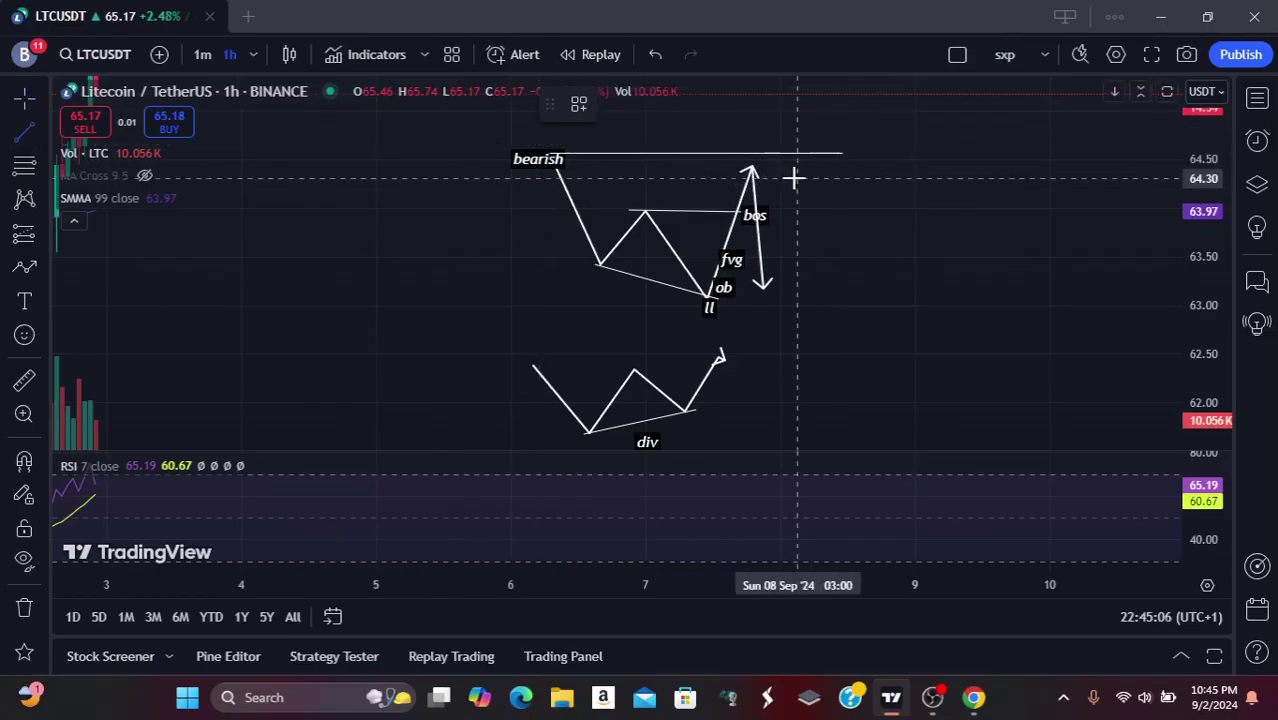
left_click(747, 165)
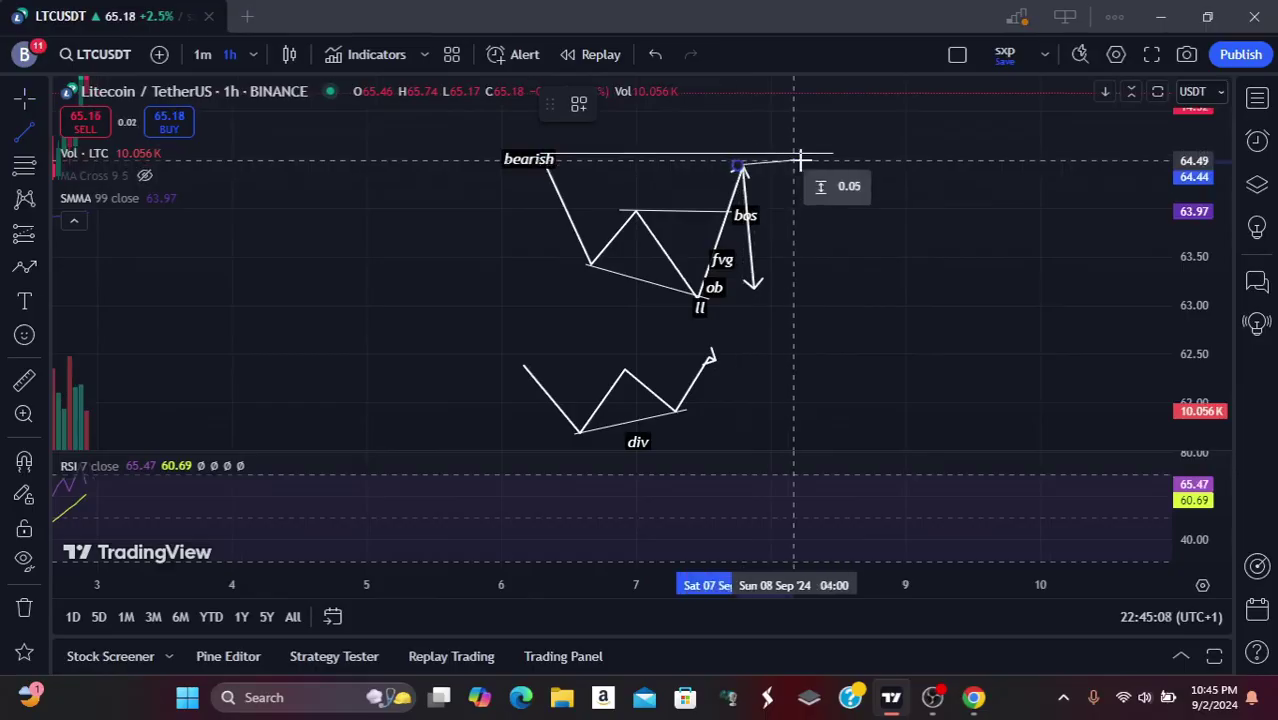
left_click(844, 164)
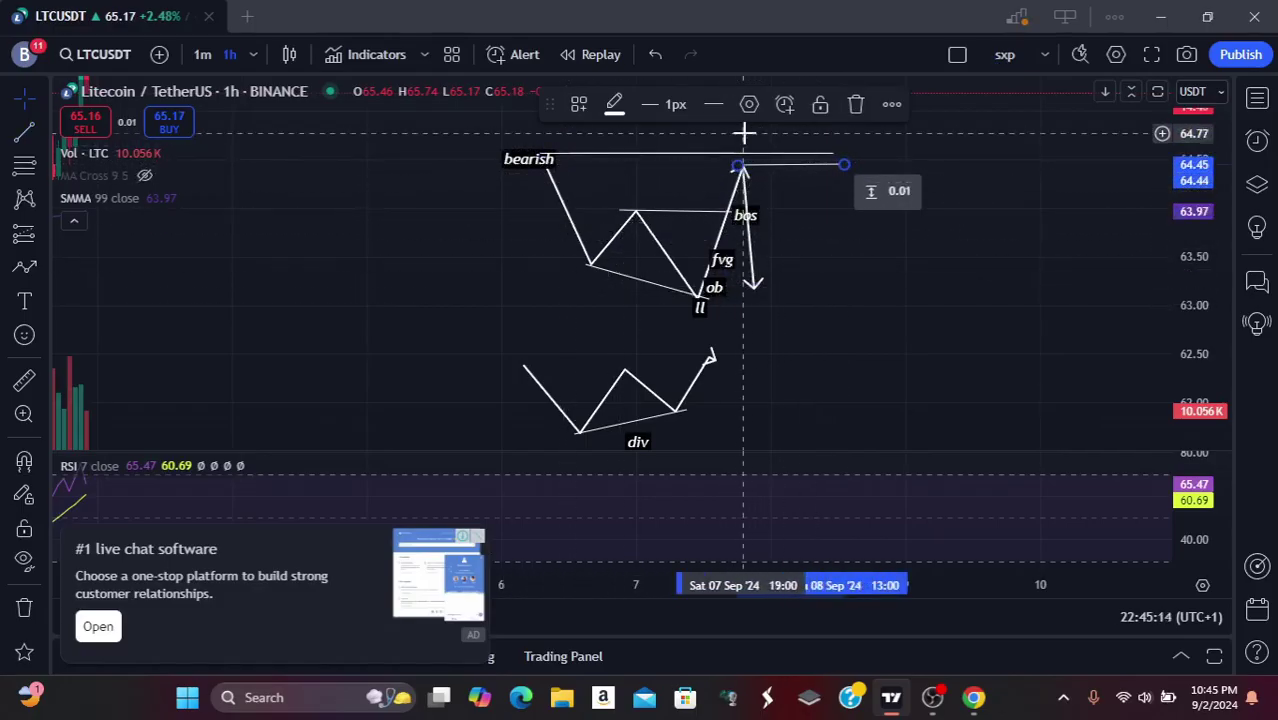
Draw an arrow path from the pullback low up to the 64.44 line and on to about 64.58 at the upper line.
left_click(22, 270)
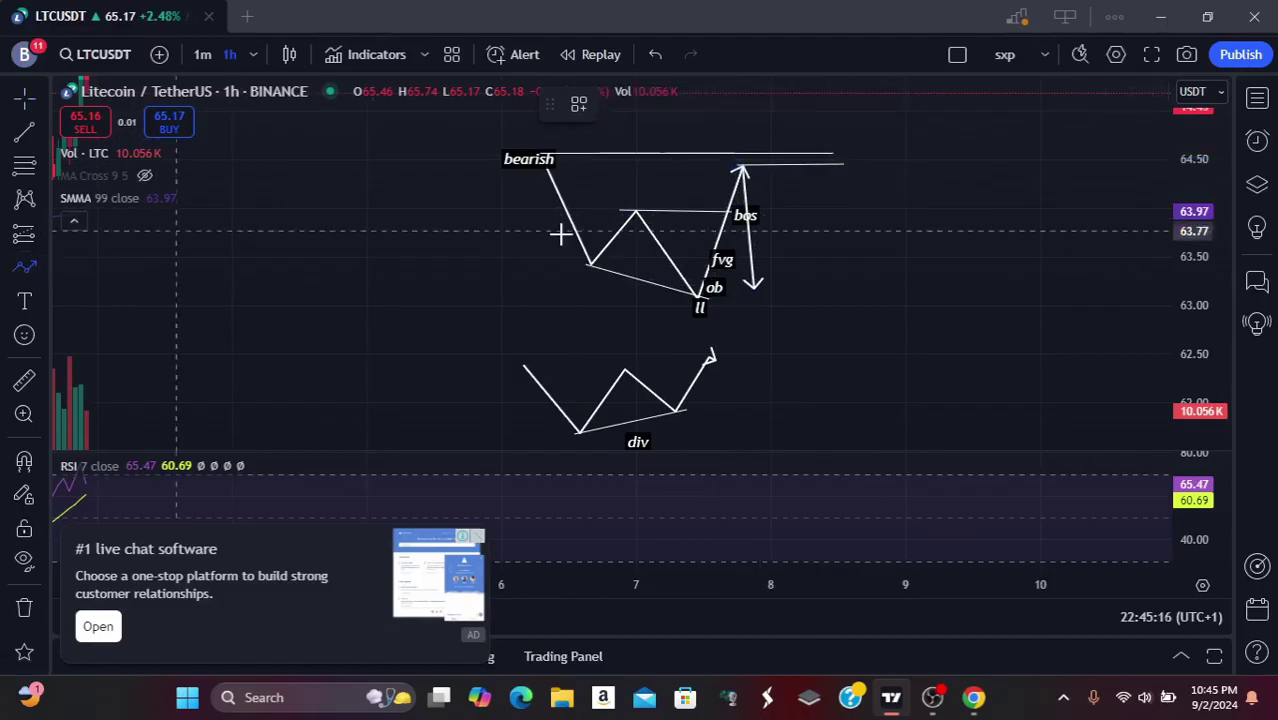
left_click(755, 289)
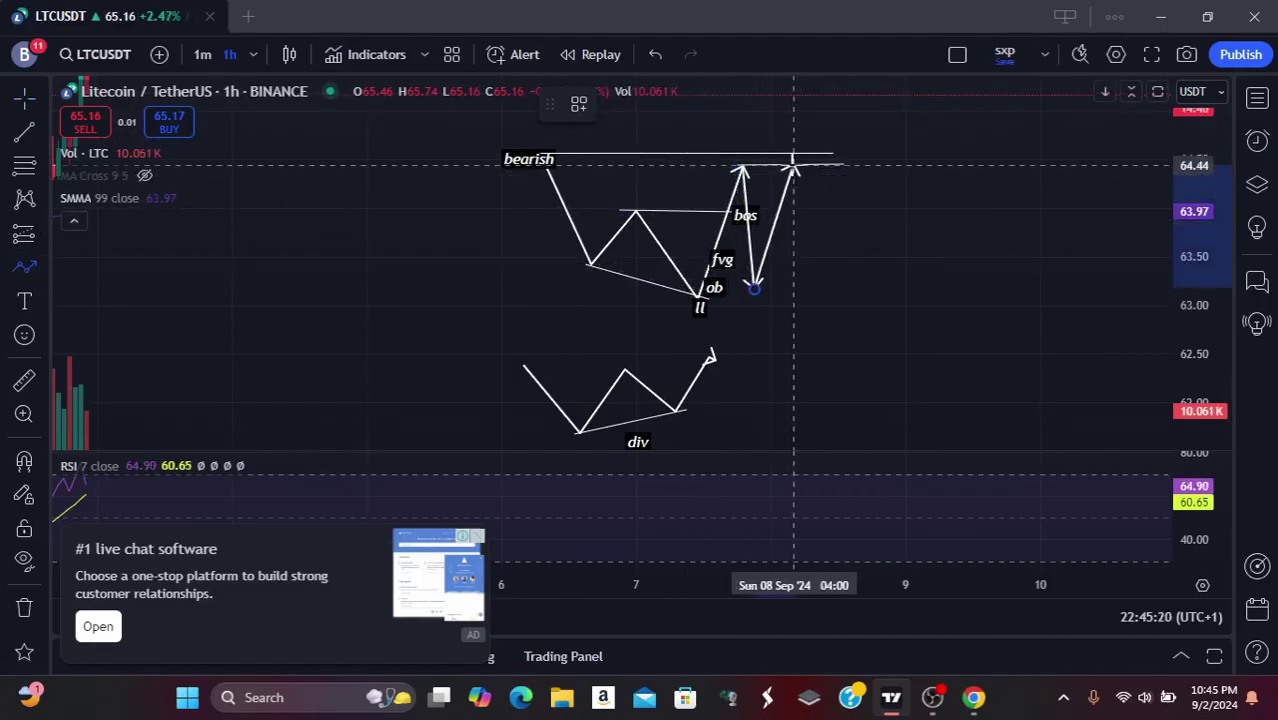
left_click(793, 163)
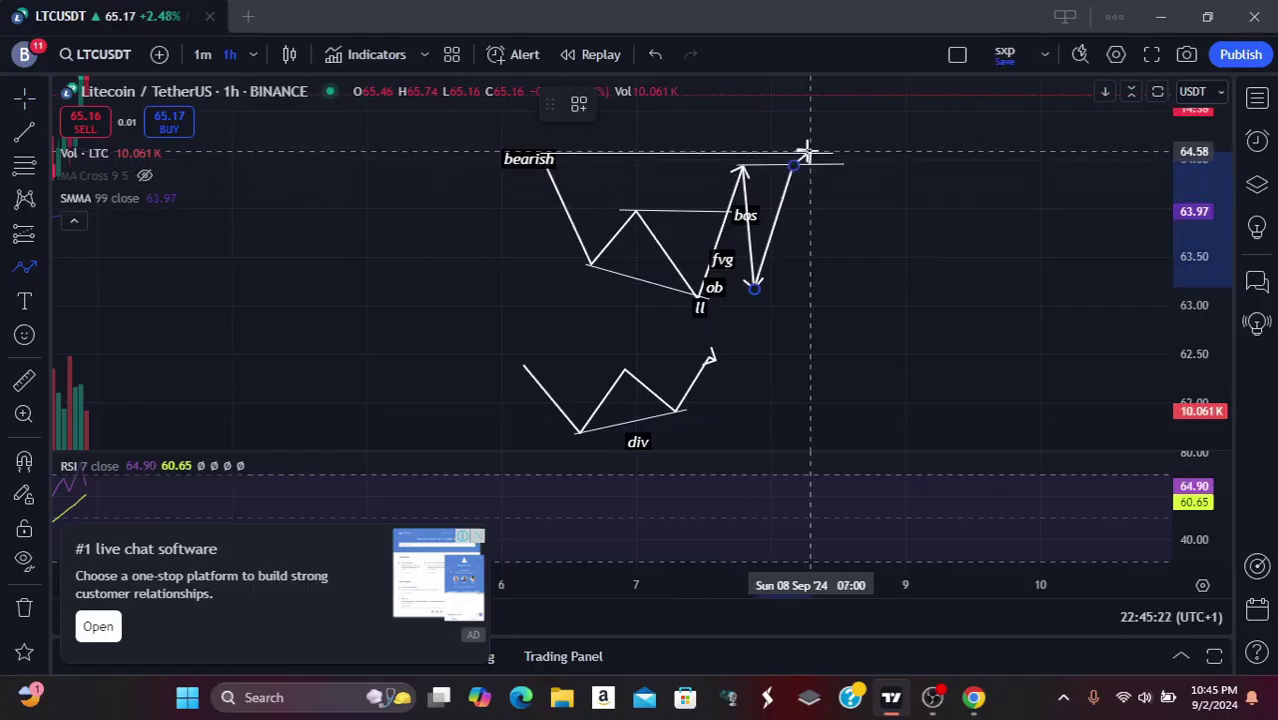
double_click(808, 151)
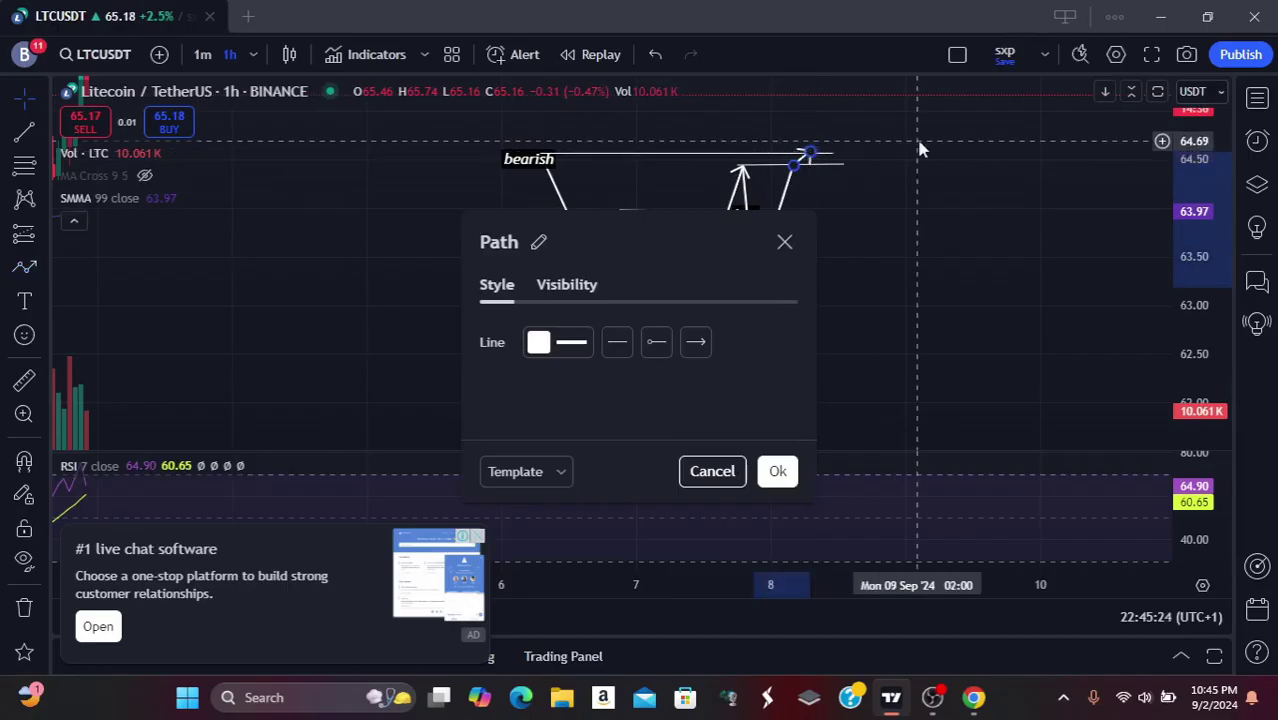
key("Escape")
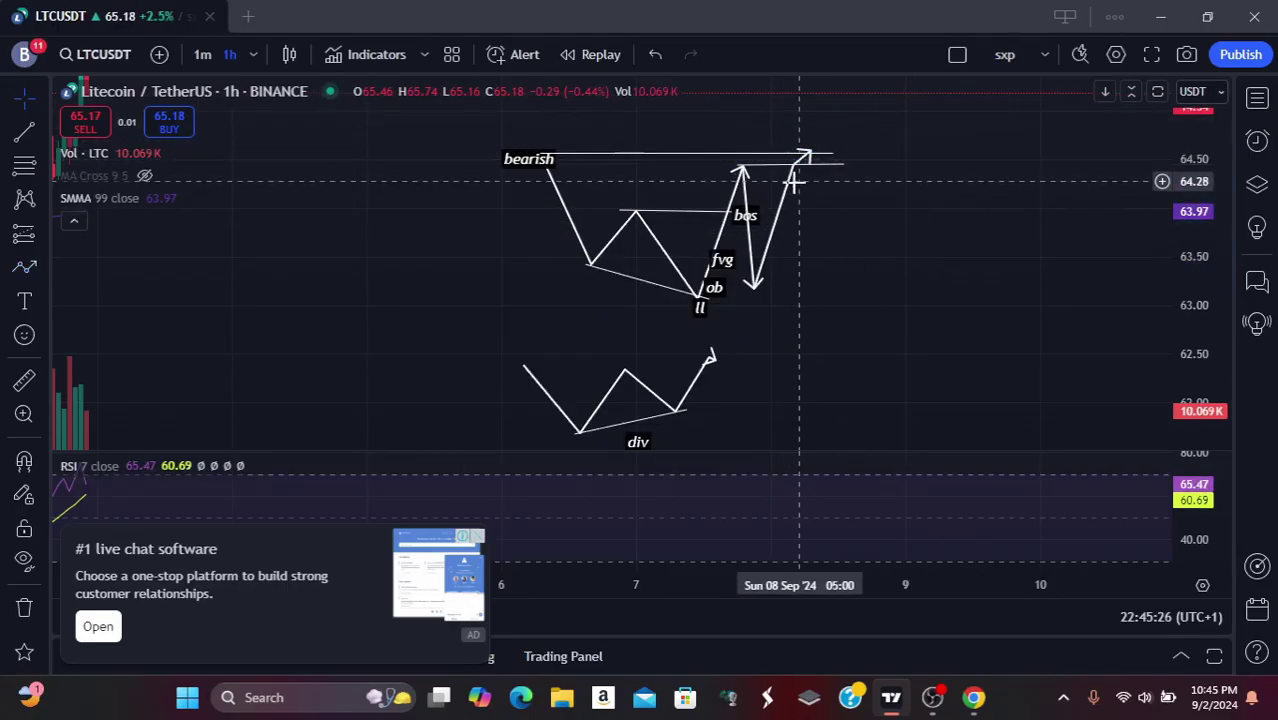
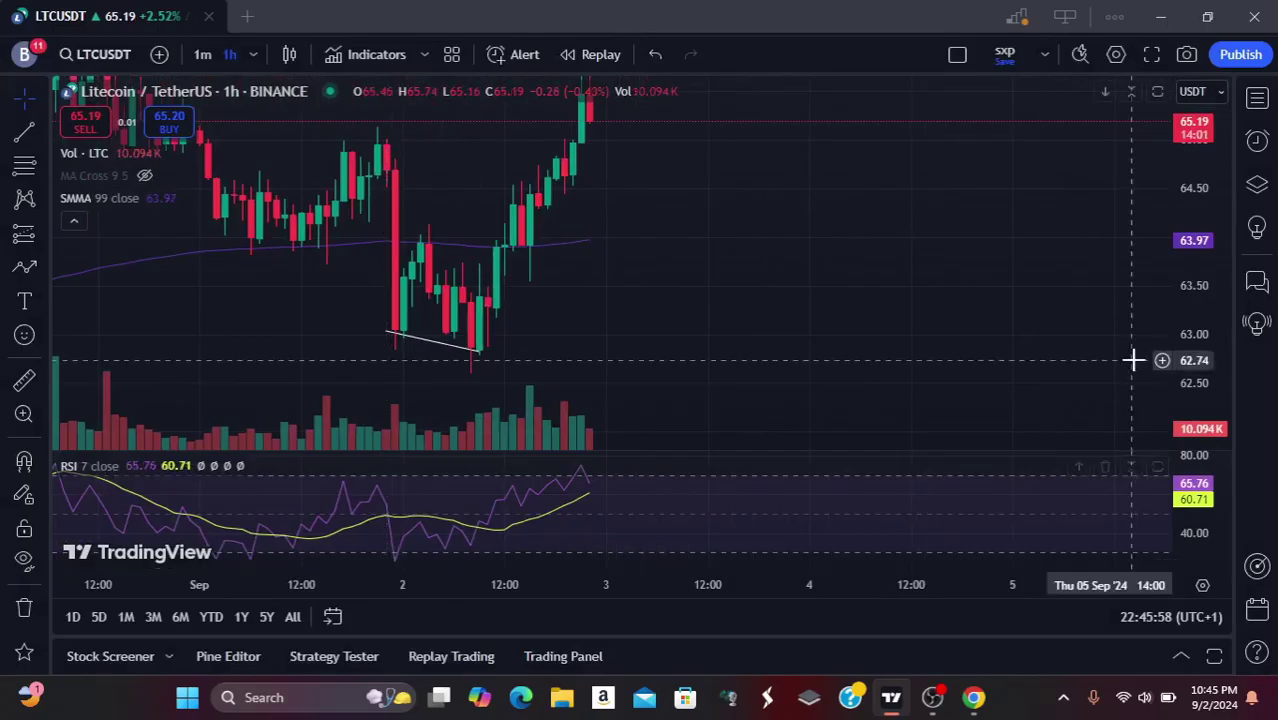
Raise the start of the descending trend line beneath the two candle lows around 2 September to about 63.07.
left_click_drag(1197, 322, 1160, 267)
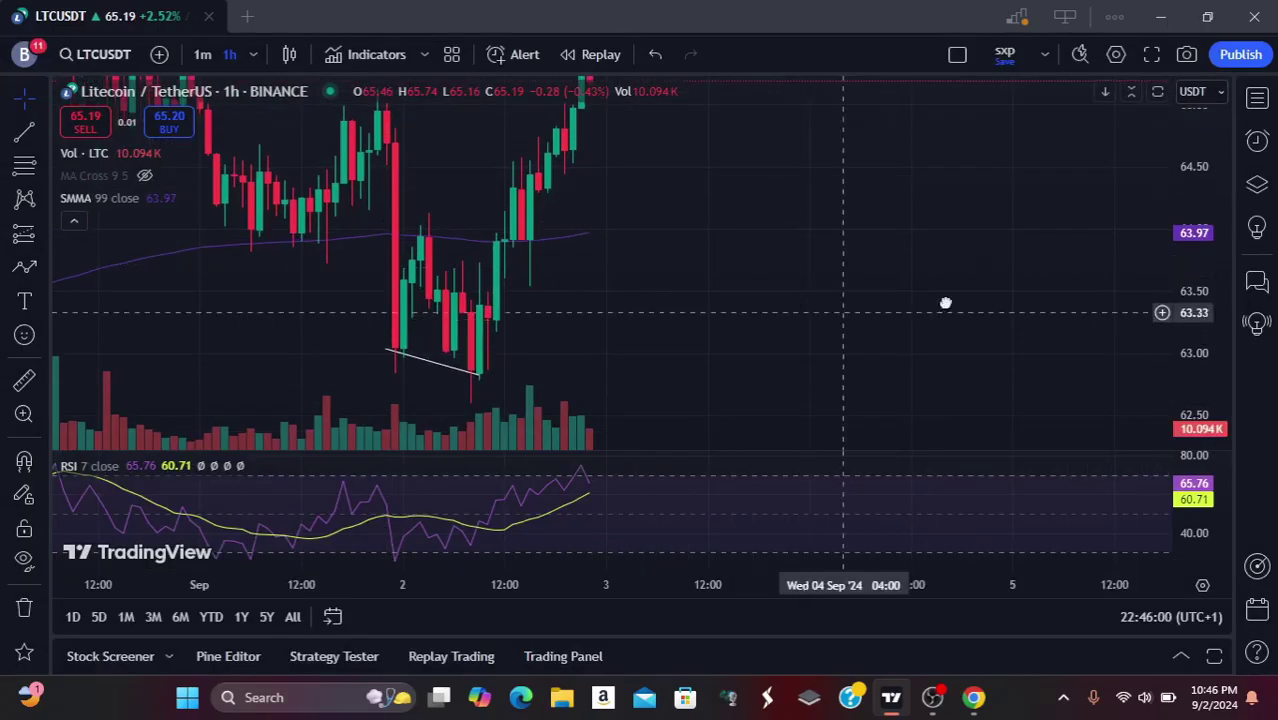
left_click_drag(944, 300, 988, 288)
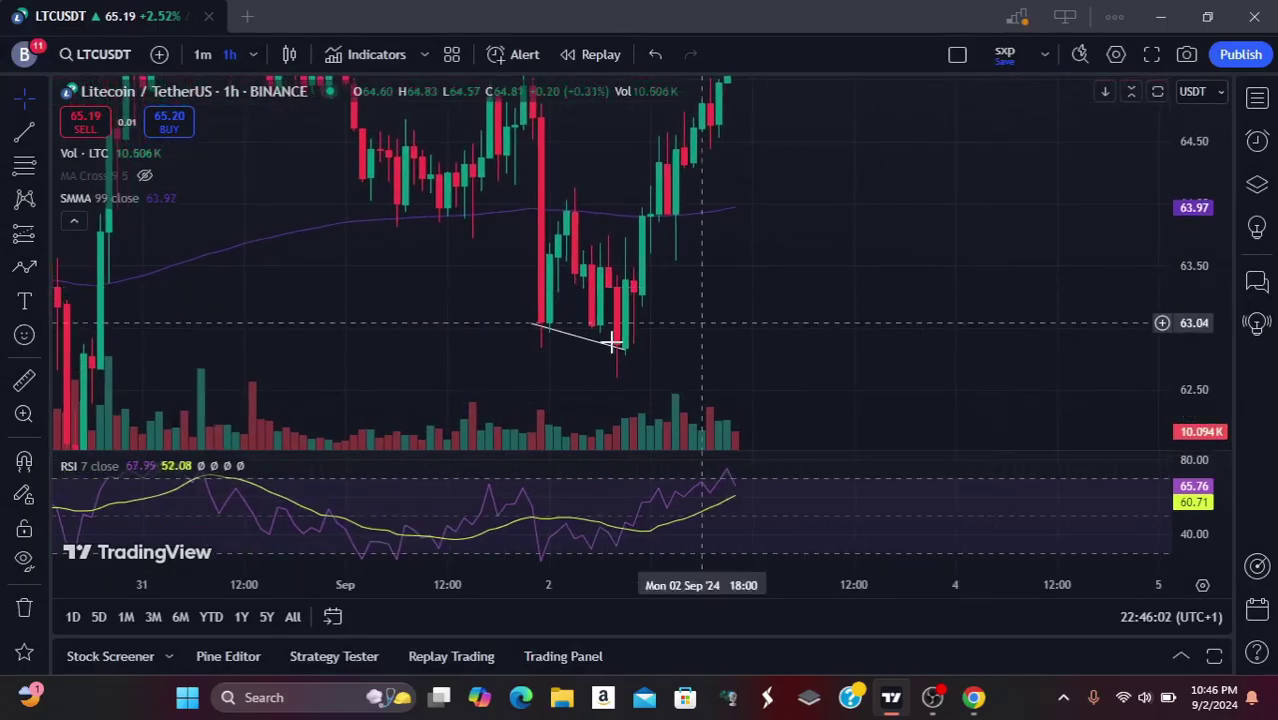
mouse_move(541, 334)
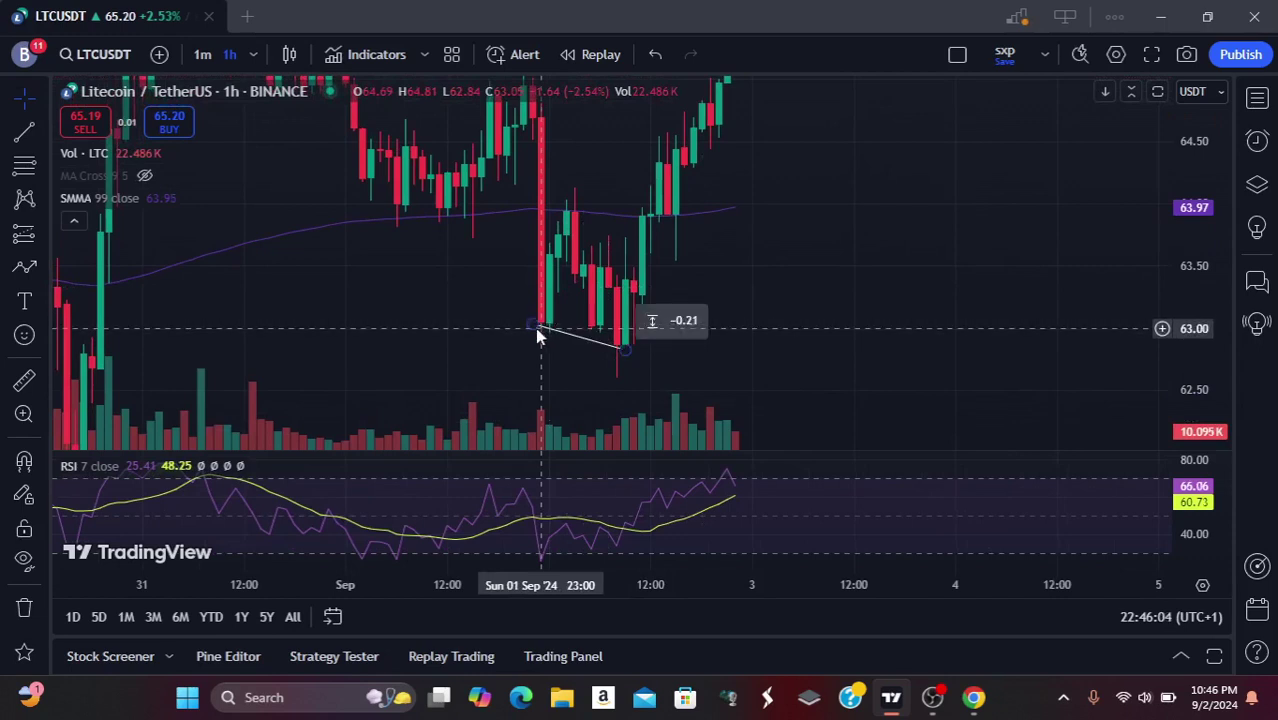
left_click_drag(537, 330, 534, 323)
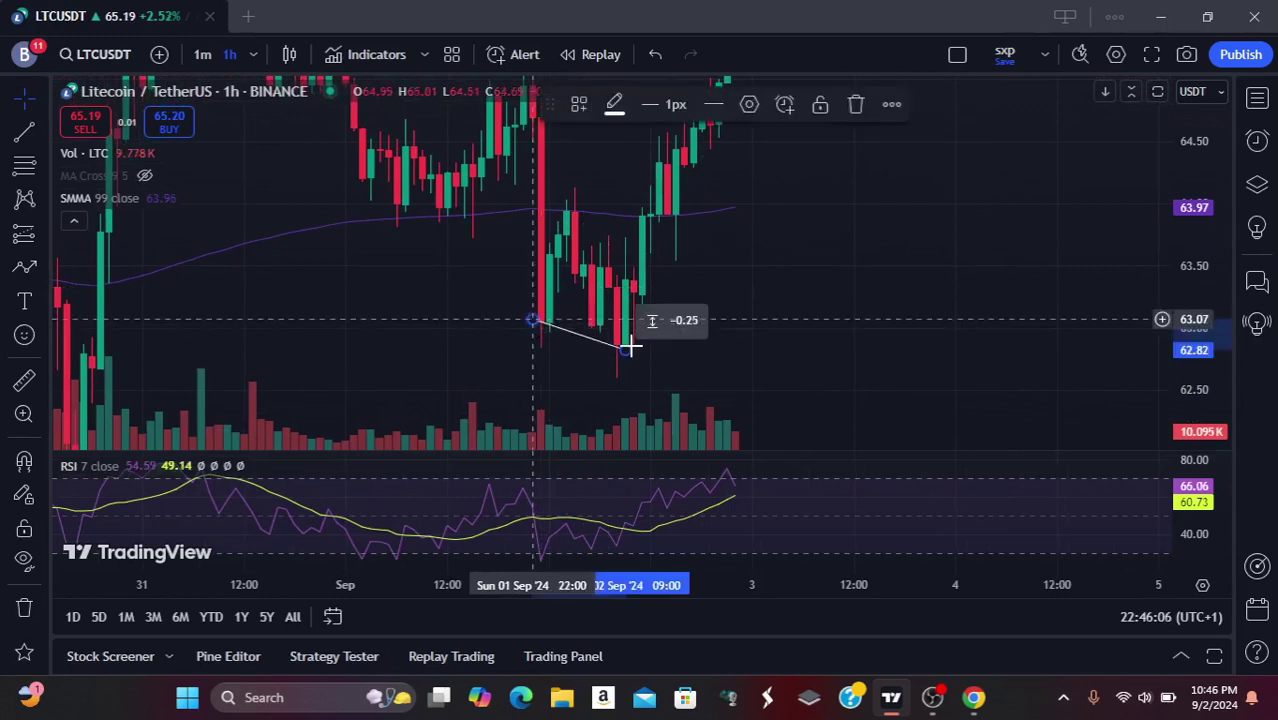
Shift the descending trend line's end slightly back to the second candle low, and draw a horizontal trend line at 64.11 from the intermediate high to the breakout candle.
left_click_drag(624, 350, 619, 356)
left_click(22, 134)
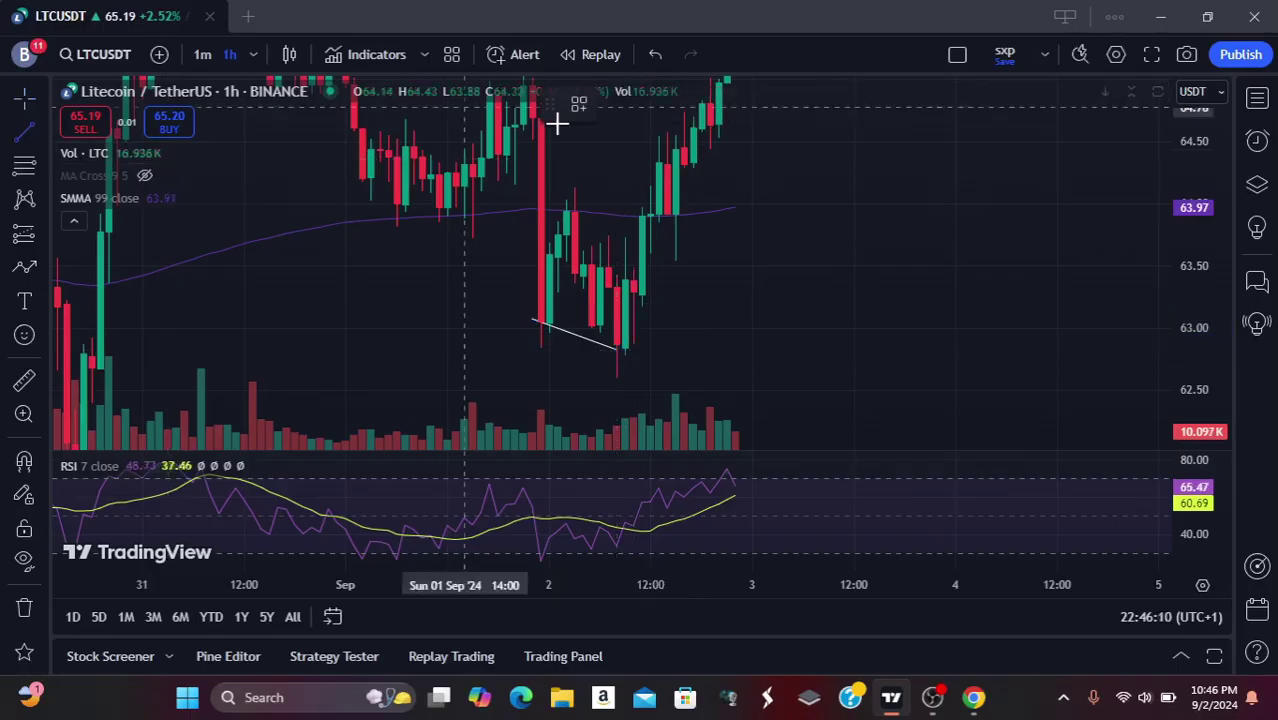
left_click(555, 189)
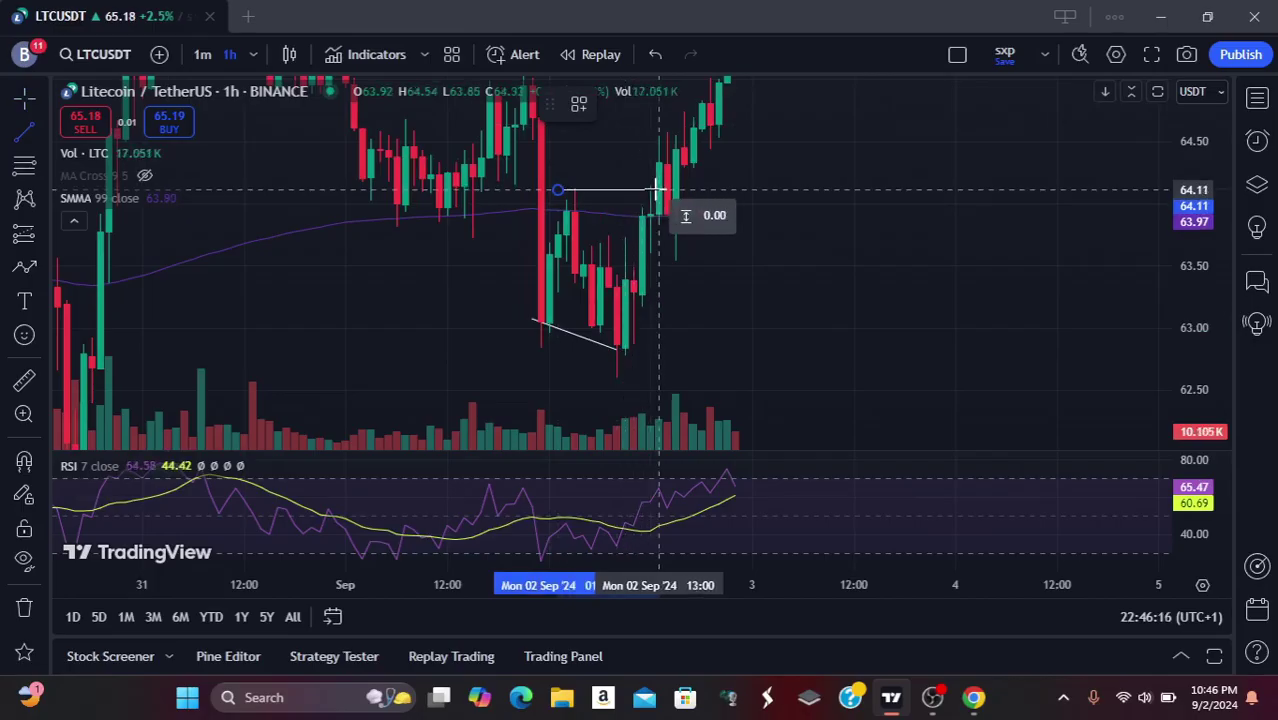
left_click(657, 189)
left_click(578, 196)
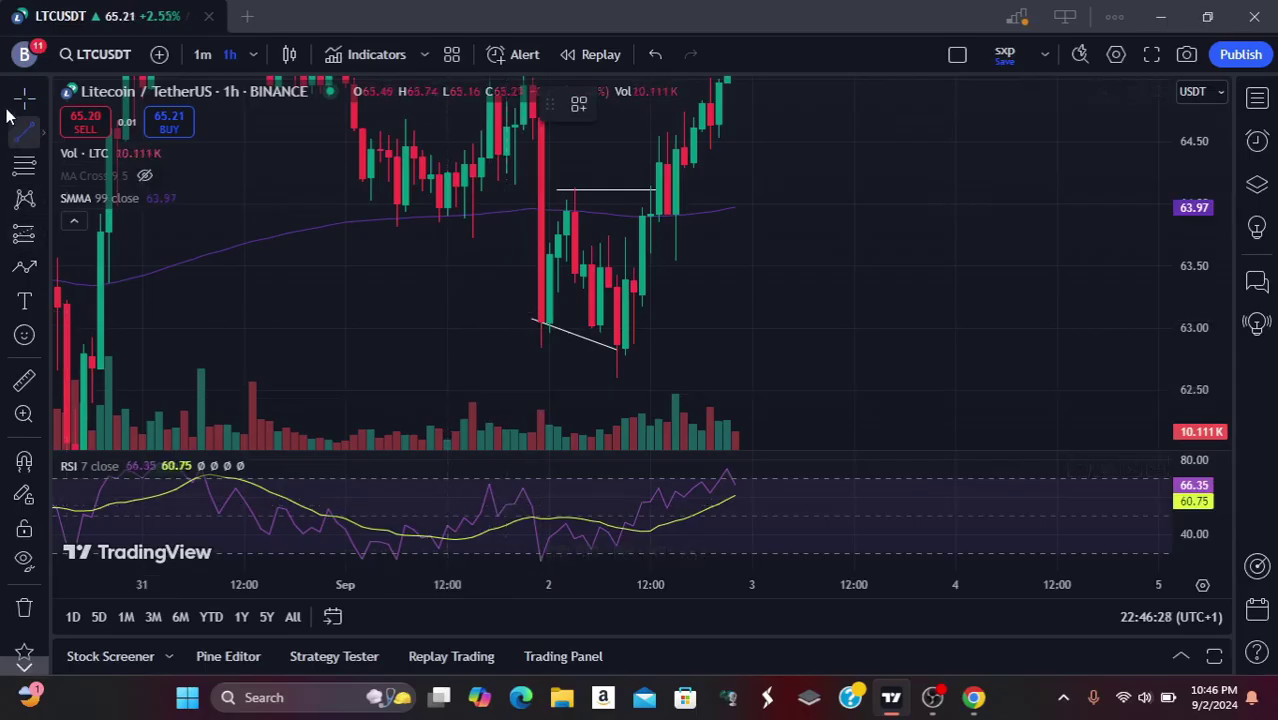
Draw a rising trend line beneath the two matching RSI lows, from about 24.24 to about 34.33 at 08:00 on 2 September.
scroll(470, 225, "left", 5)
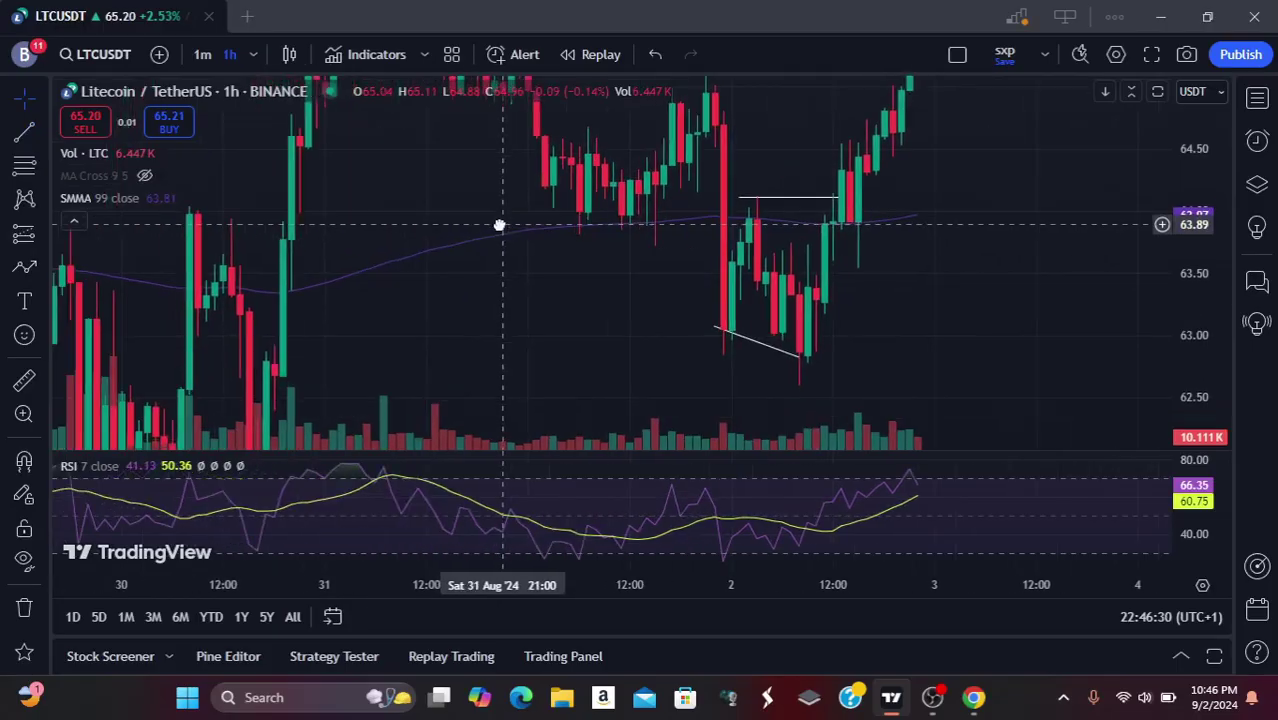
left_click(25, 133)
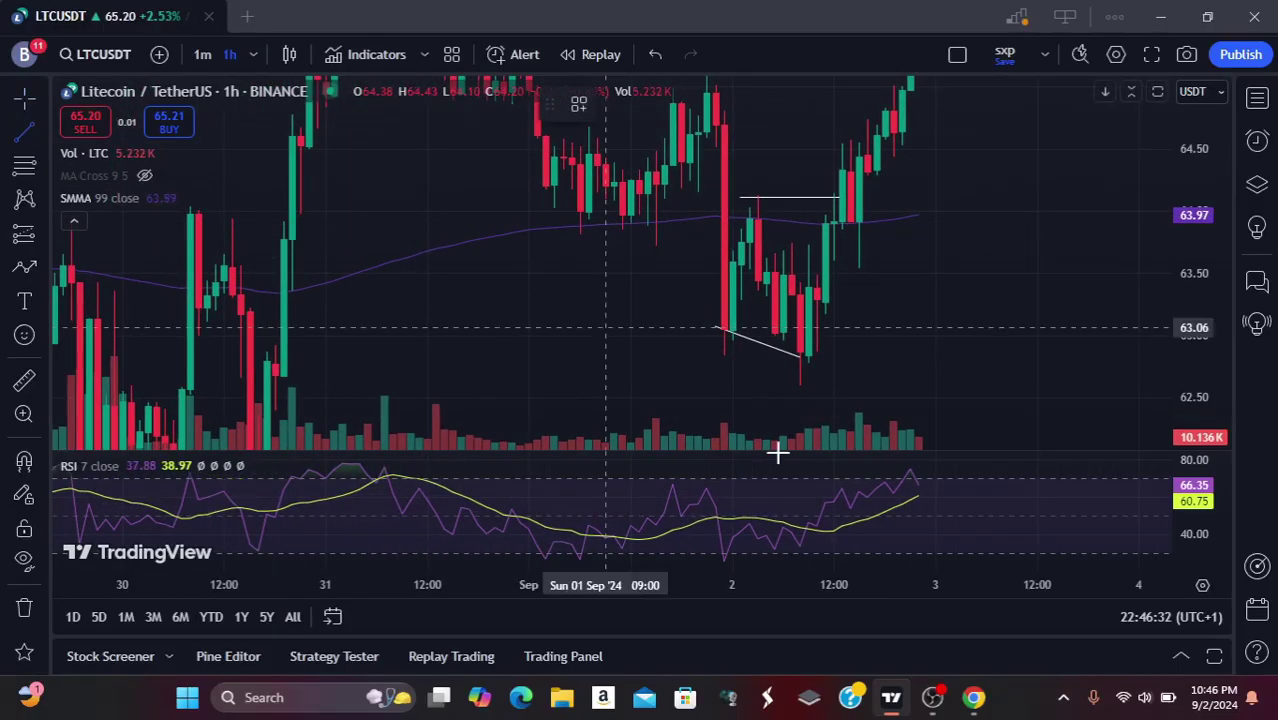
left_click(726, 563)
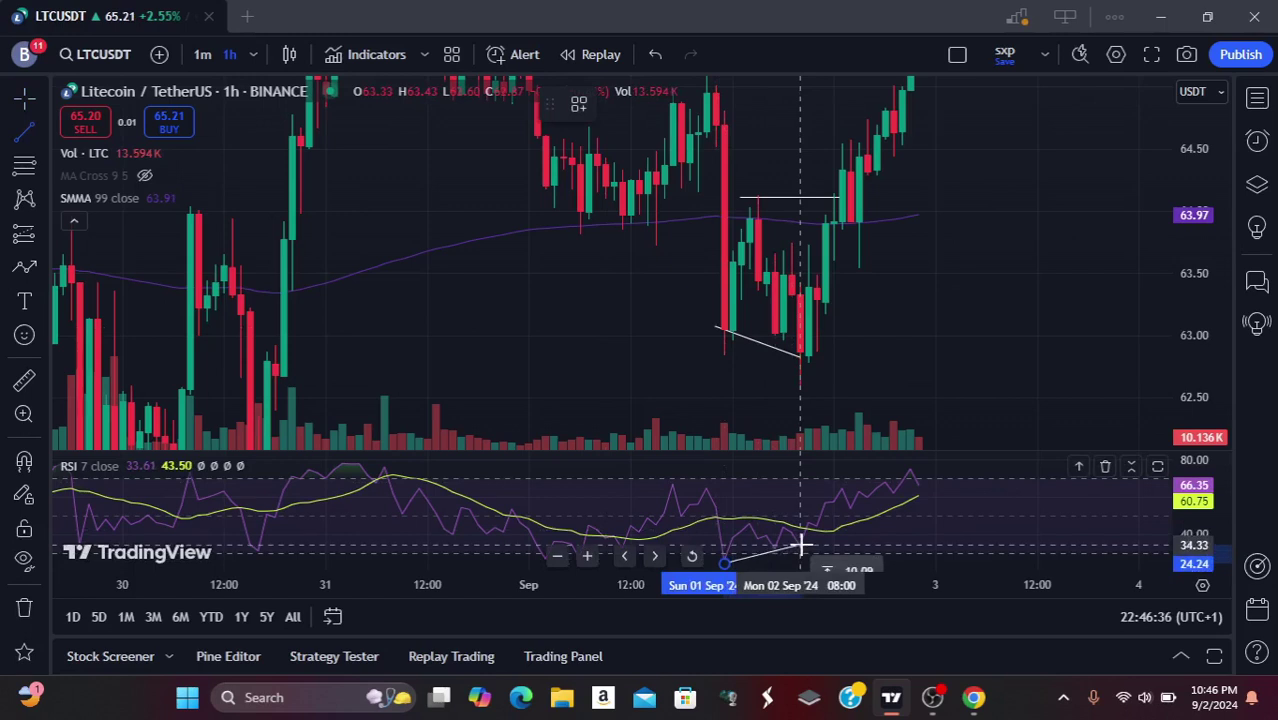
left_click(800, 545)
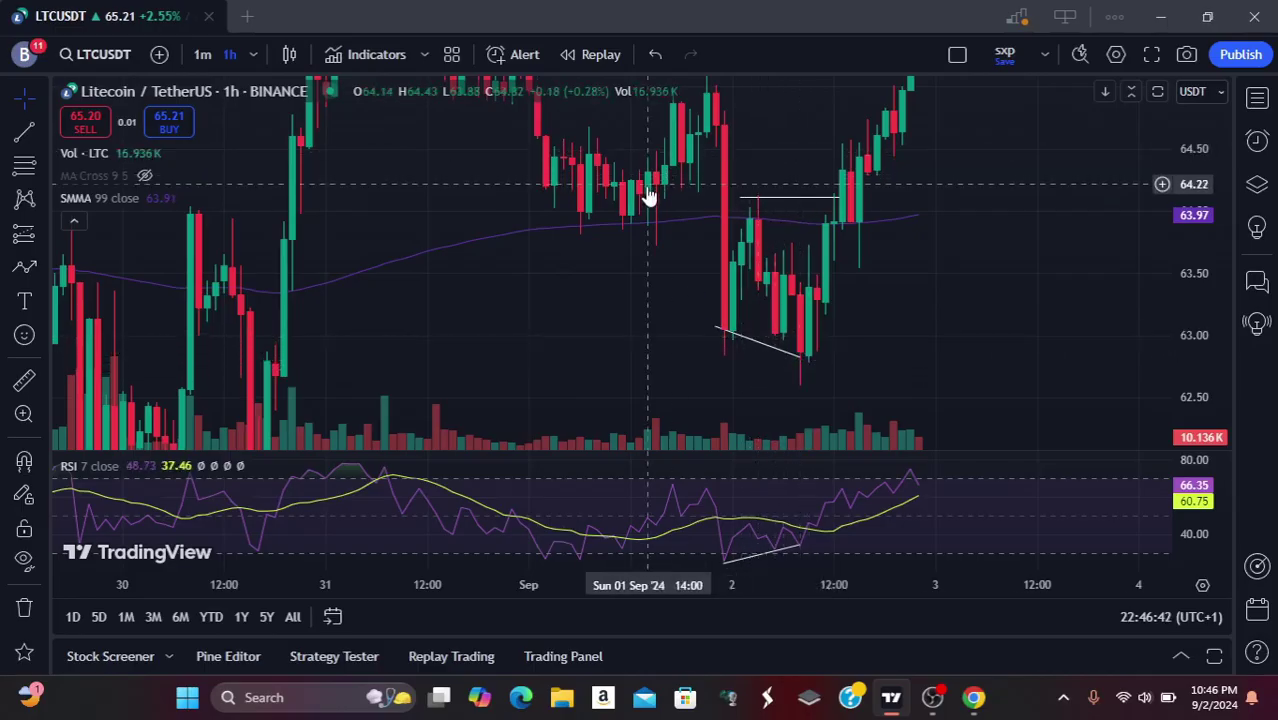
Add a "bos" text label on the 64.11 trend line.
left_click(25, 300)
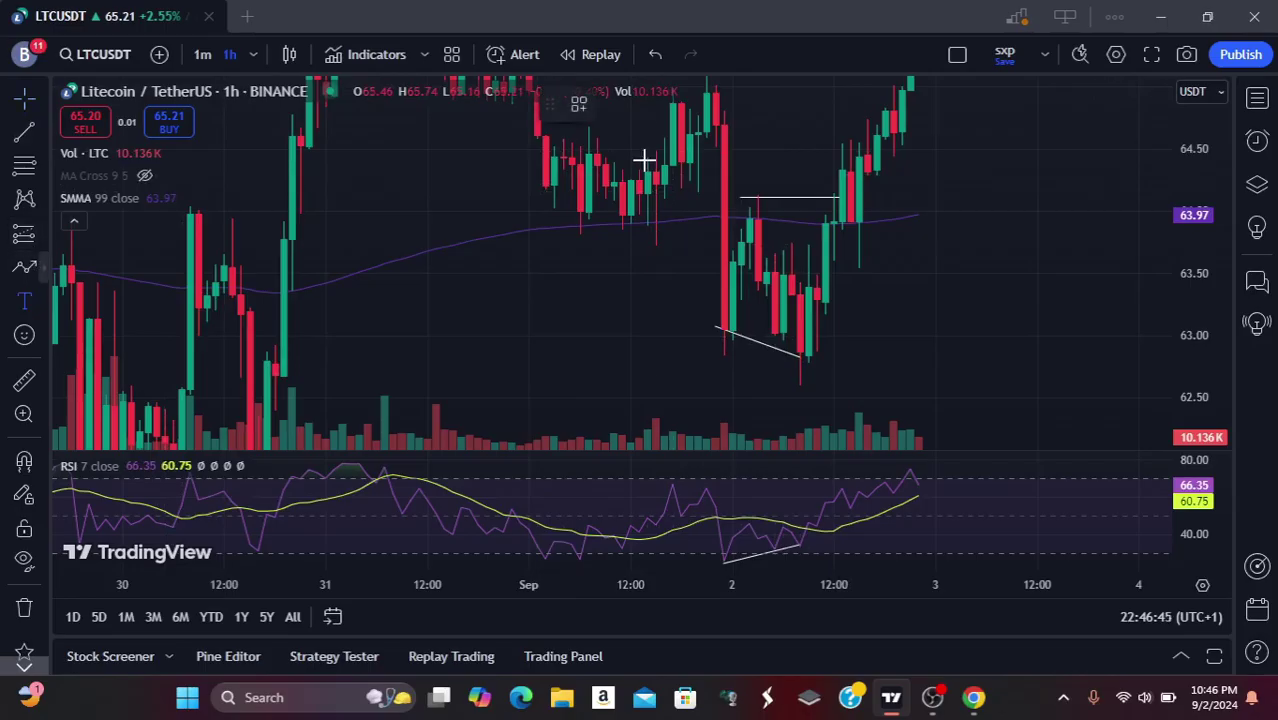
left_click(798, 190)
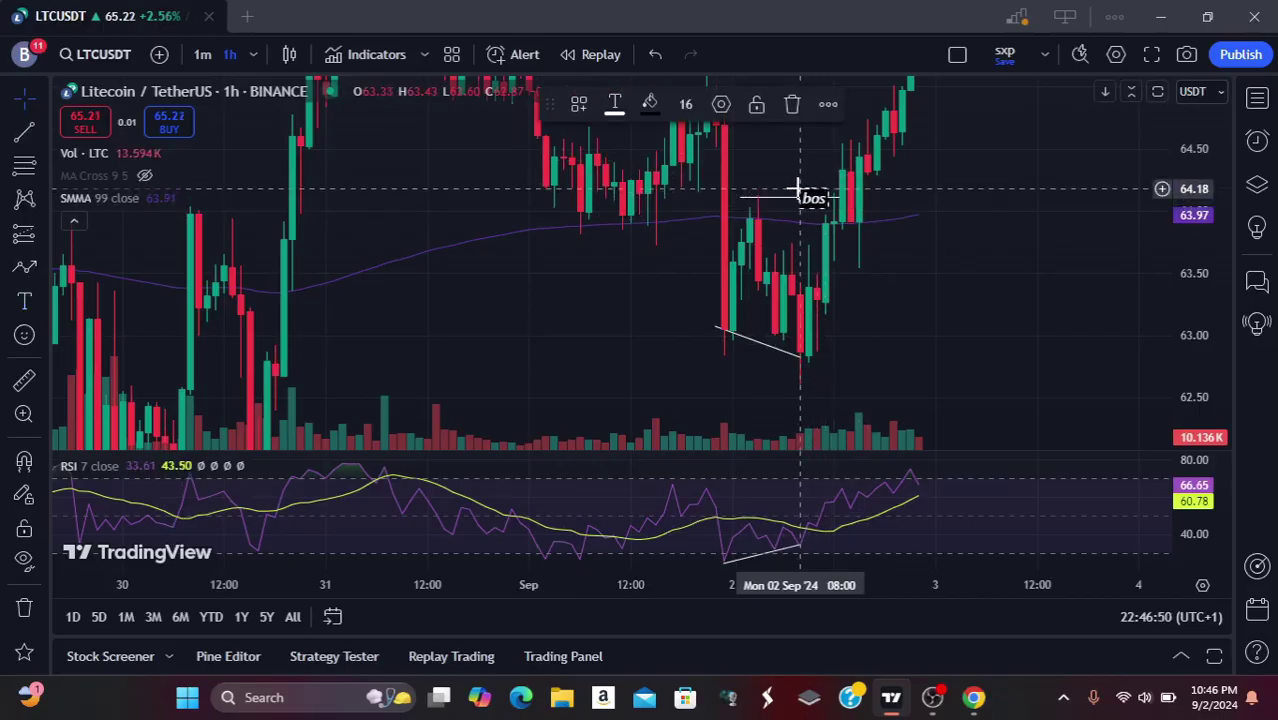
left_click(405, 180)
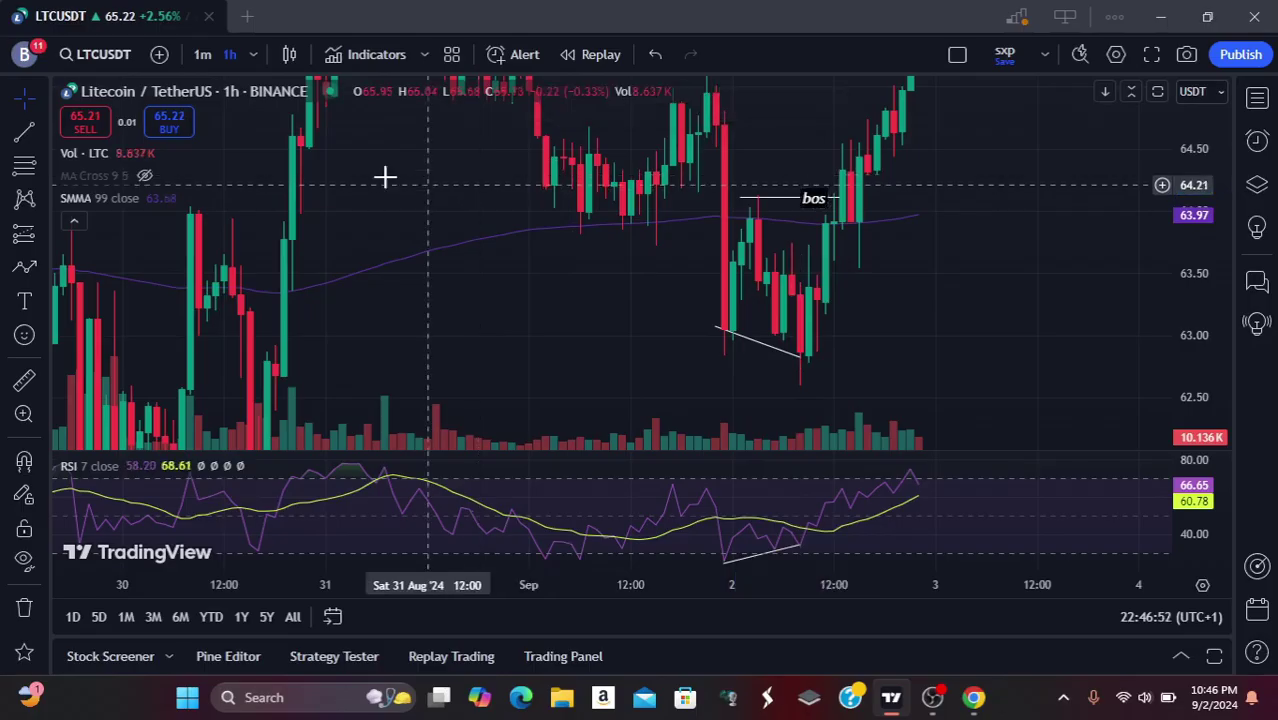
Switch the chart to the 15-minute interval and extend the bos line's end to 13:30 at about 64.10.
left_click(252, 56)
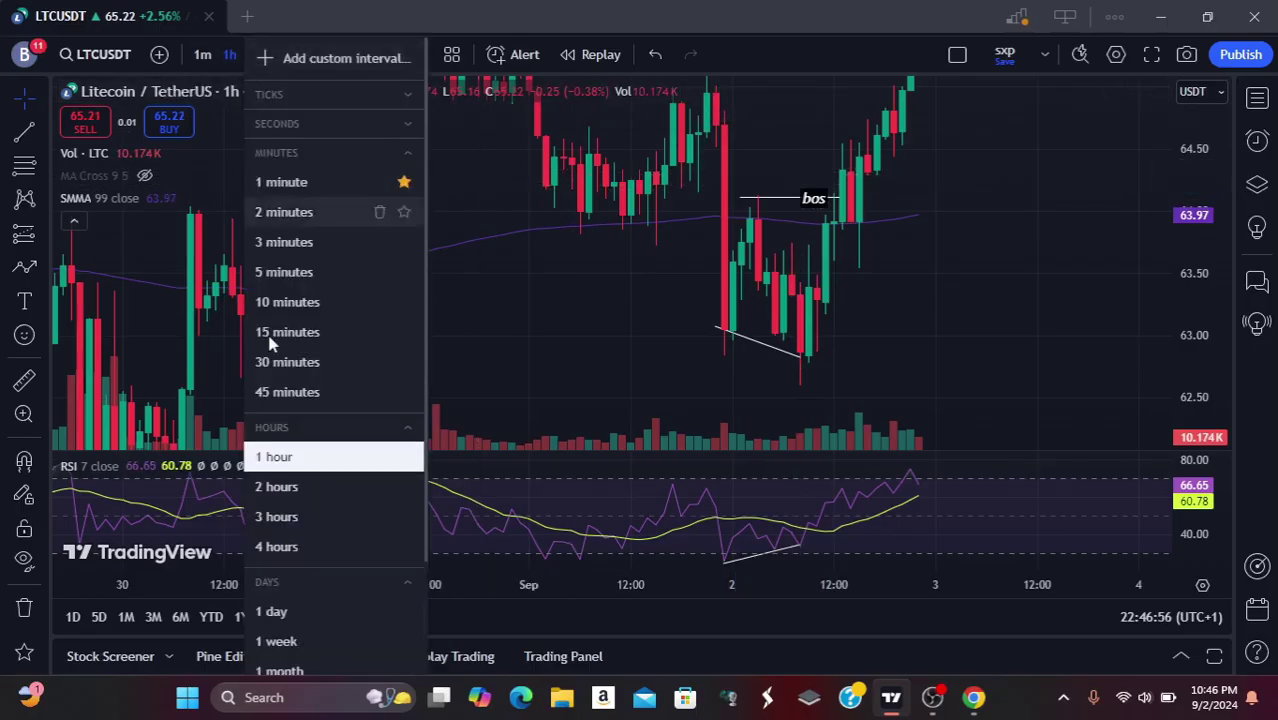
left_click(278, 336)
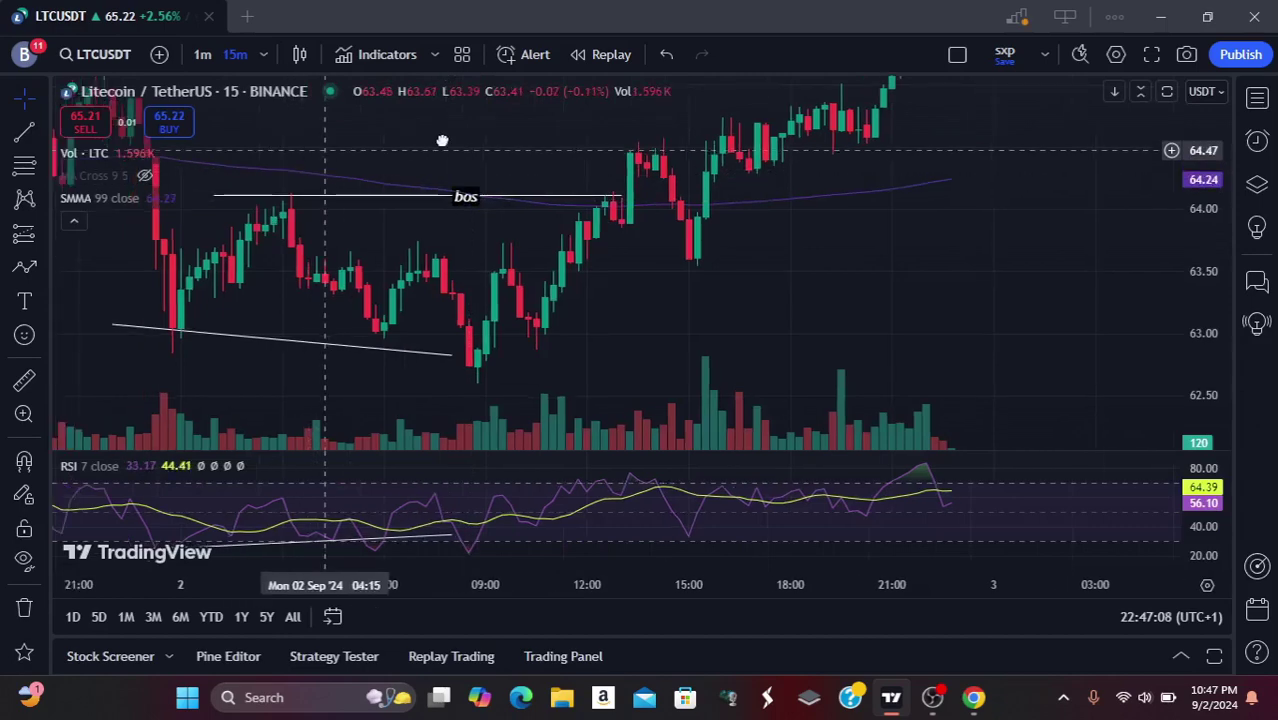
mouse_move(442, 137)
left_mouse_down()
mouse_move(519, 131)
mouse_move(441, 144)
left_mouse_up()
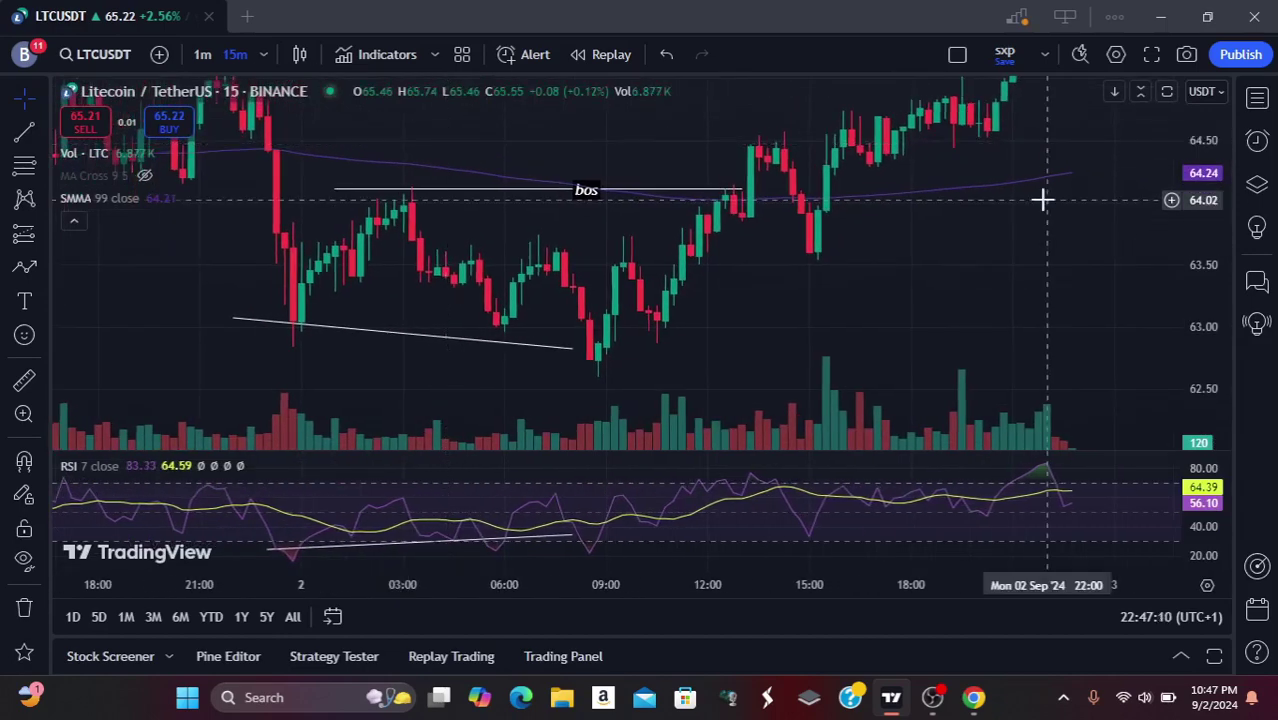
left_click_drag(1210, 351, 1205, 310)
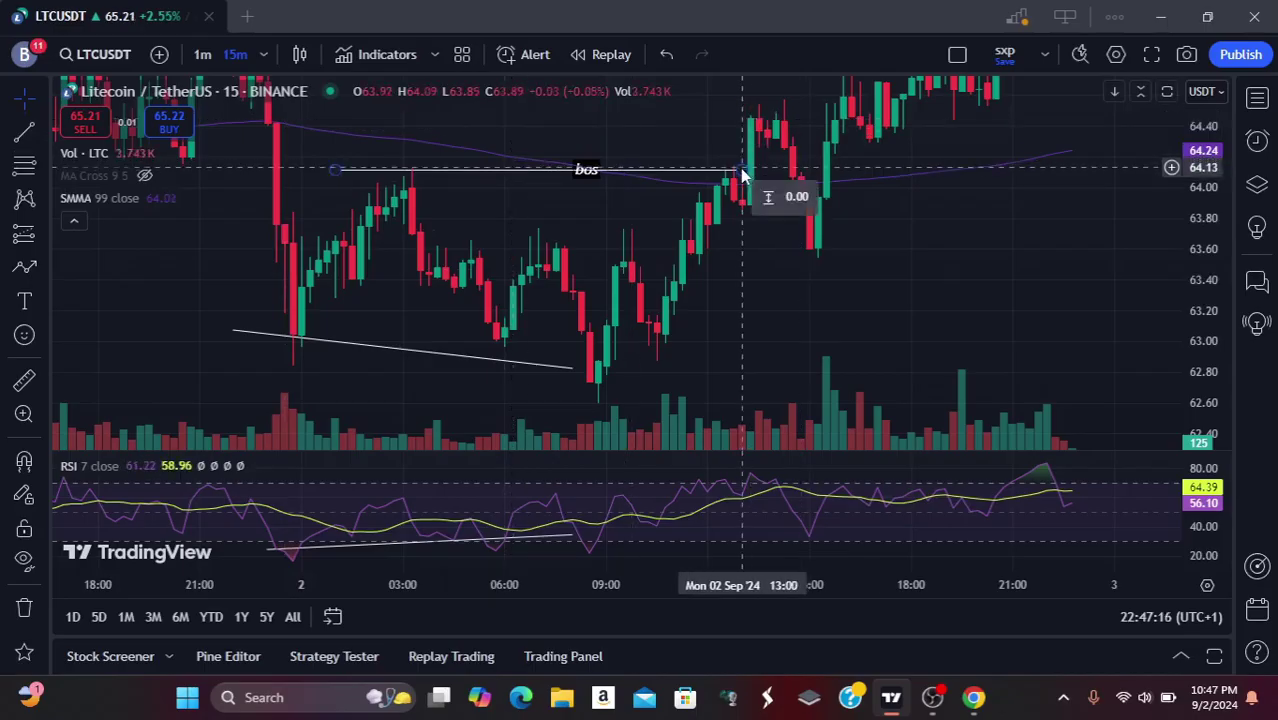
mouse_move(740, 176)
left_mouse_down()
mouse_move(768, 176)
mouse_move(757, 177)
left_mouse_up()
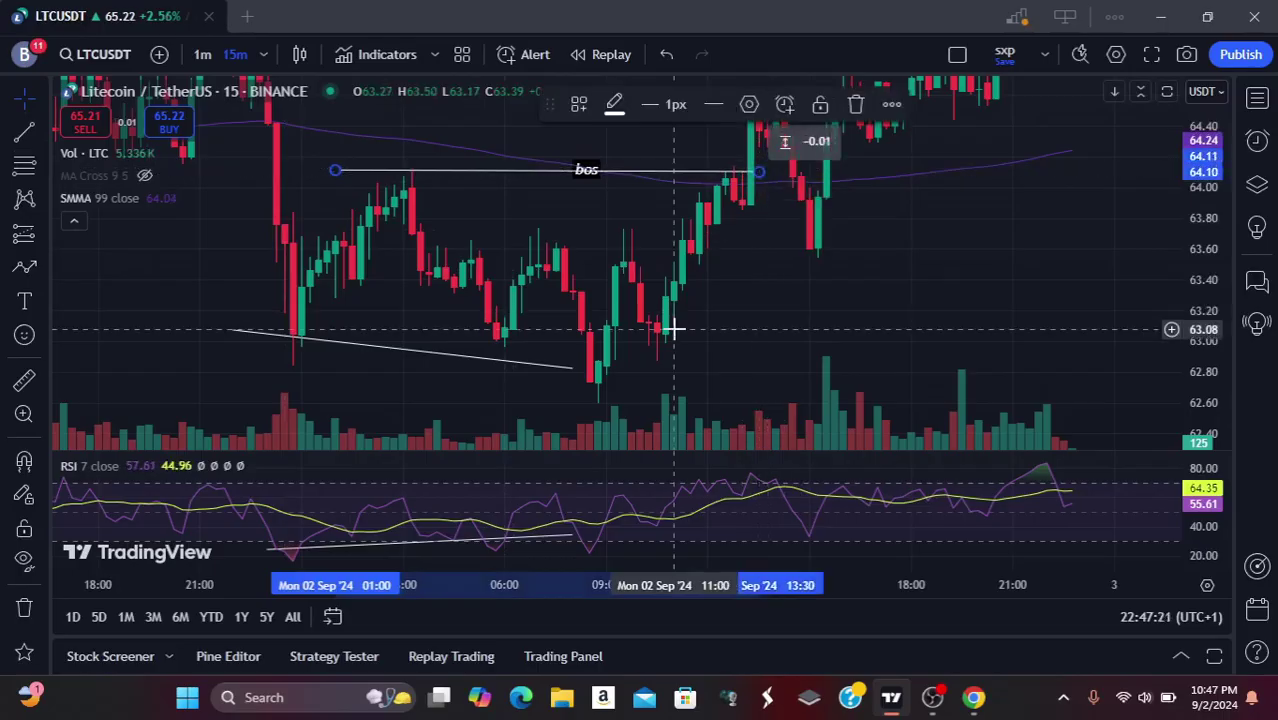
left_click(757, 311)
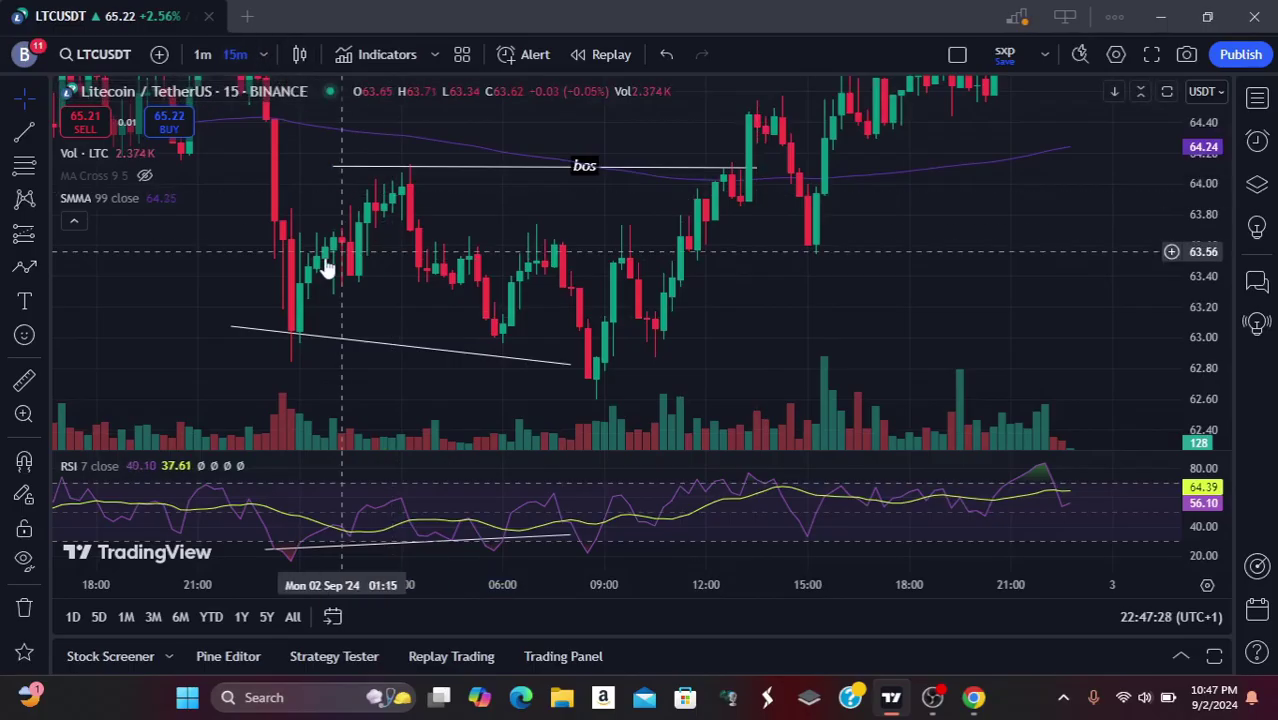
Extend the descending trend line's end down to the second price low, at about 62.70 and 09:00 on 2 September.
left_click_drag(296, 583, 465, 568)
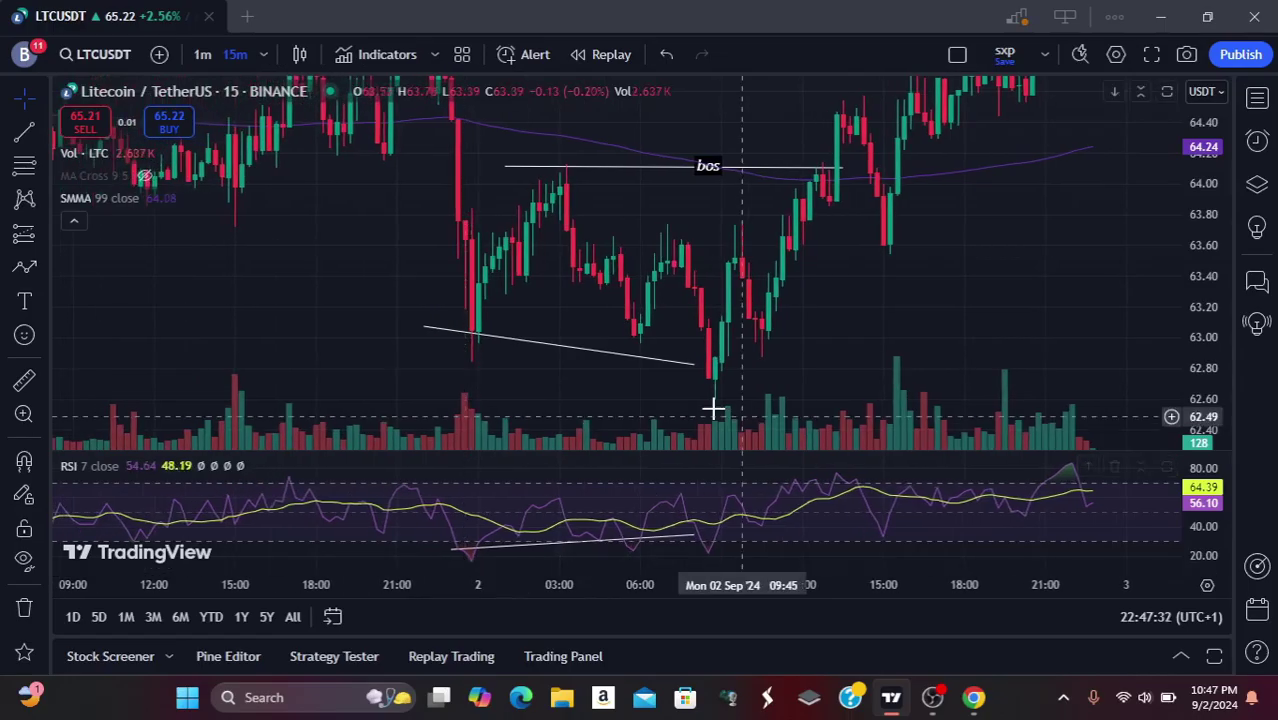
left_click(692, 366)
left_click_drag(692, 366, 720, 384)
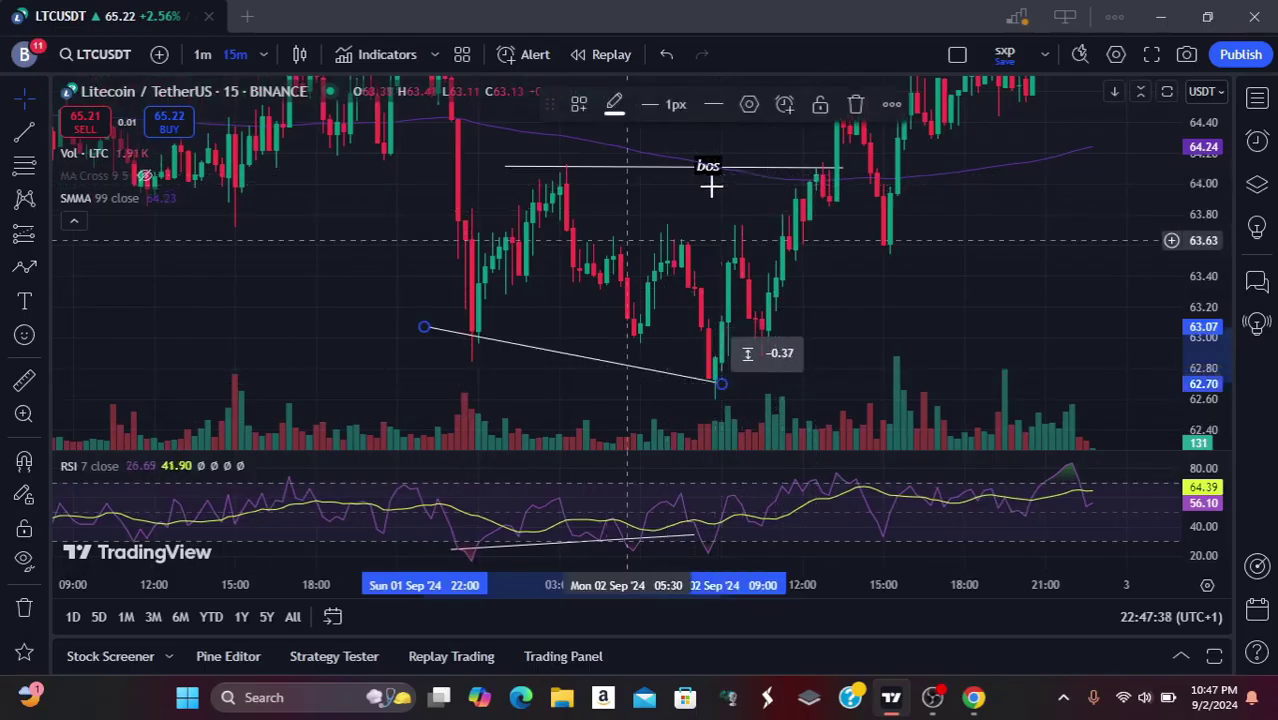
Draw a rectangle zone from 11:15 to 18:00 between about 63.66 and 63.53, covering the pullback low after the bos.
left_click(45, 268)
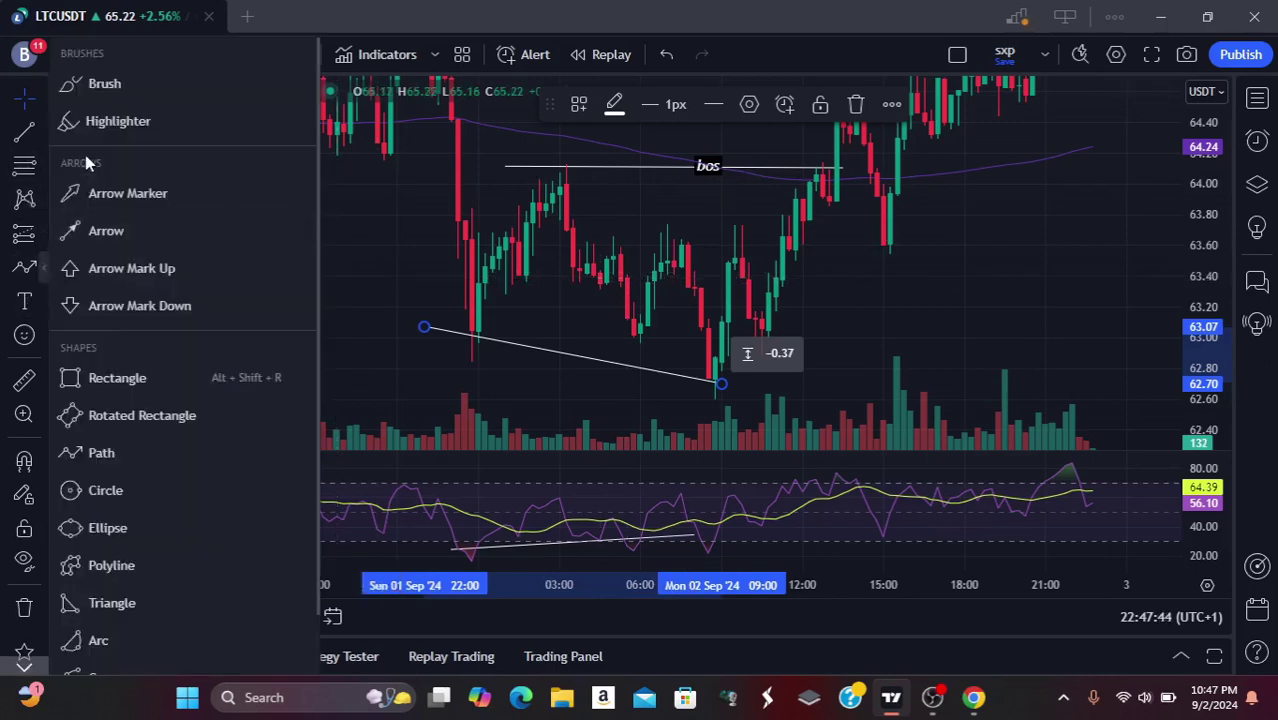
left_click(113, 378)
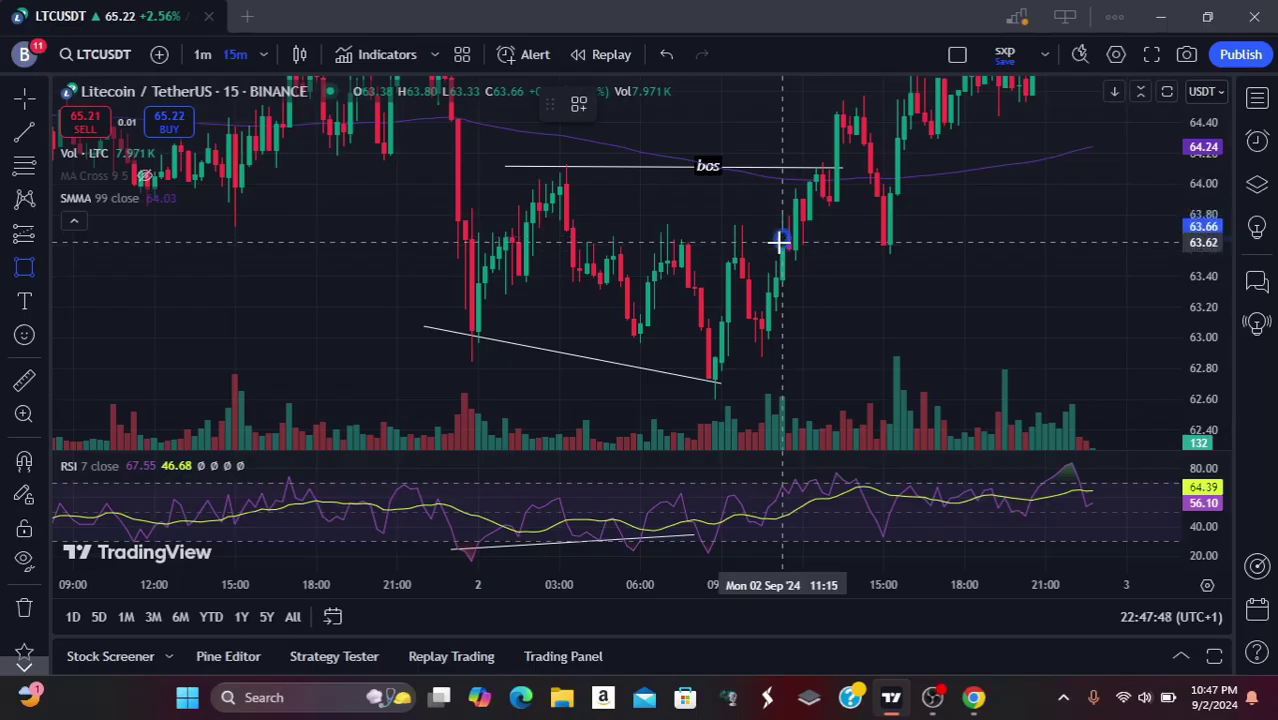
mouse_move(780, 240)
left_mouse_down()
mouse_move(787, 251)
mouse_move(964, 256)
left_mouse_up()
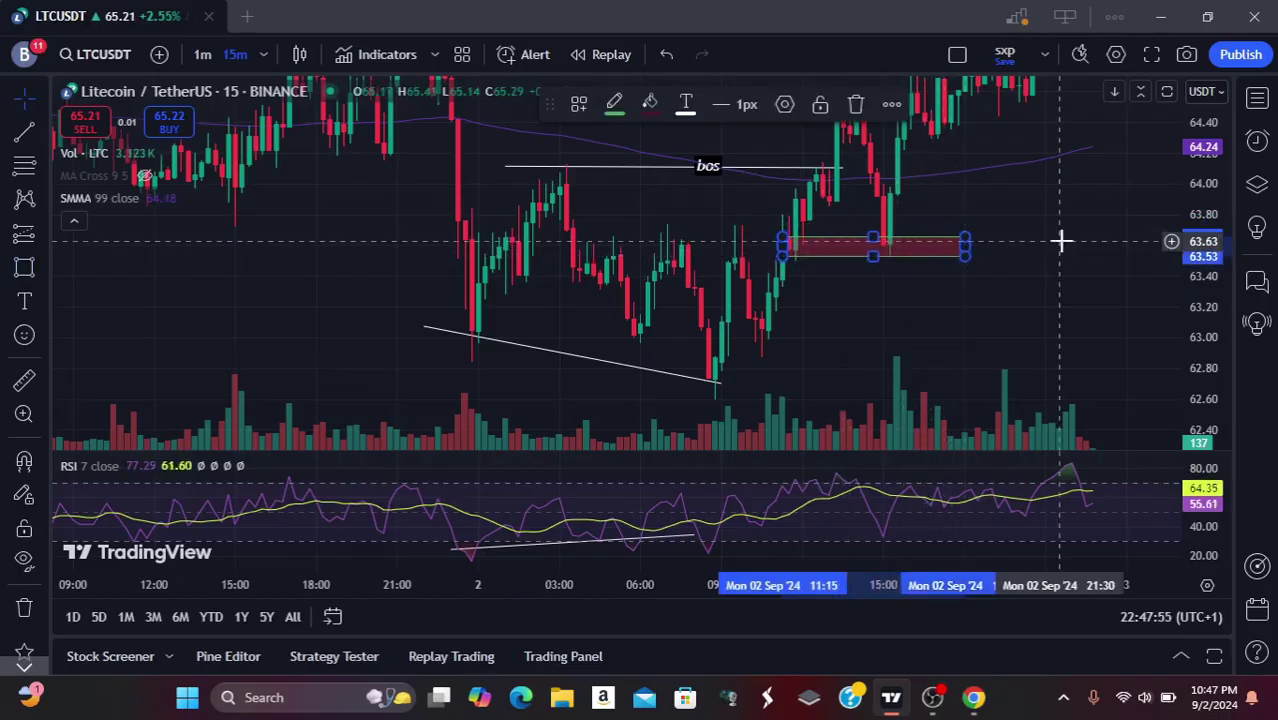
left_click_drag(1061, 240, 994, 252)
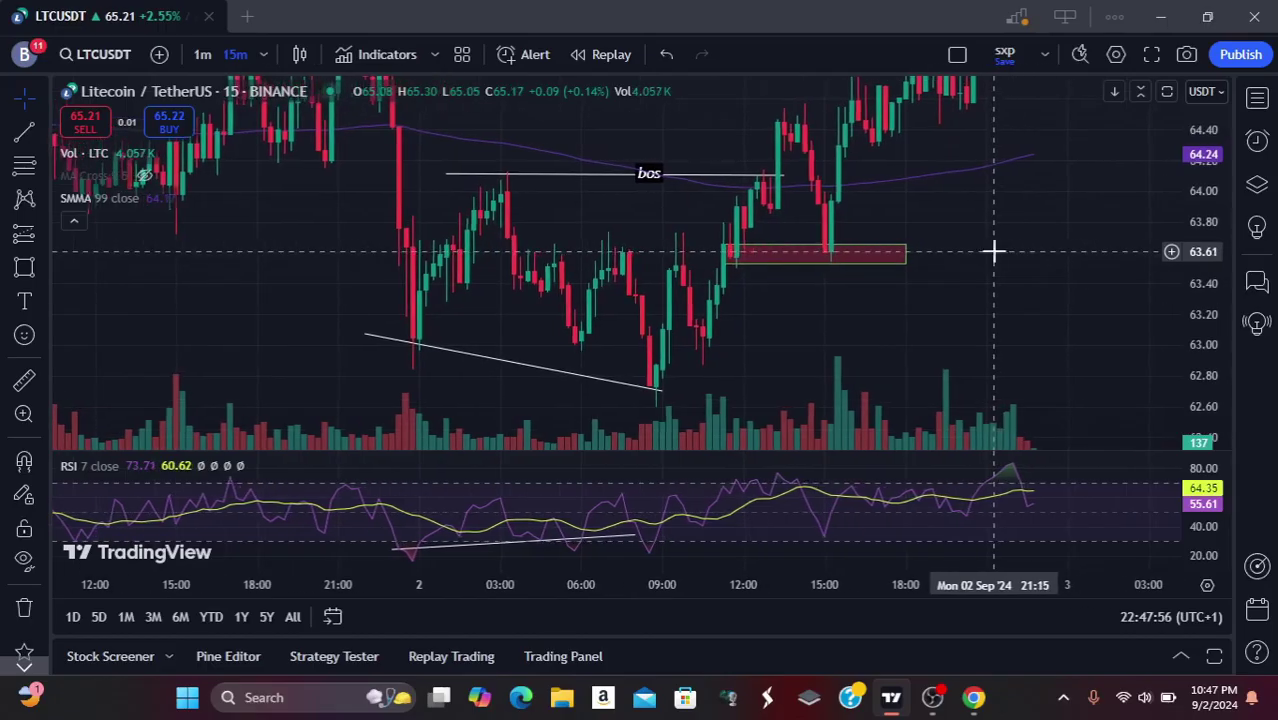
left_click(737, 248)
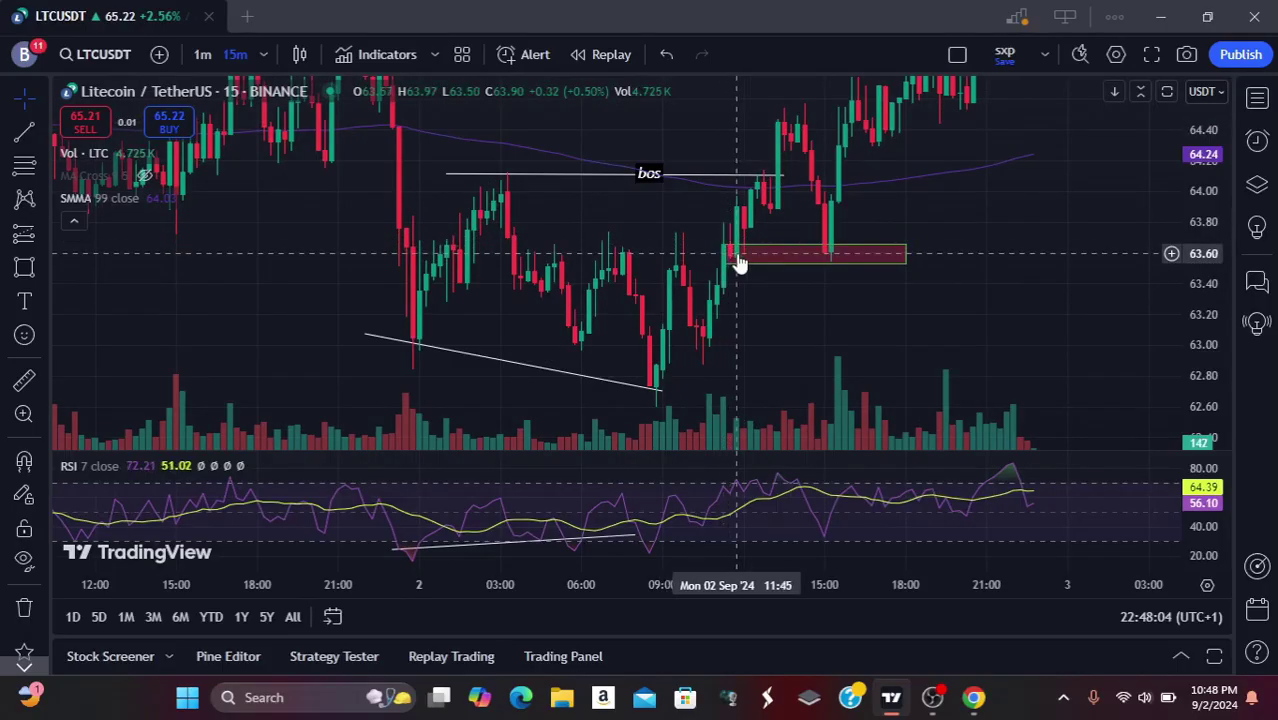
left_click(730, 265)
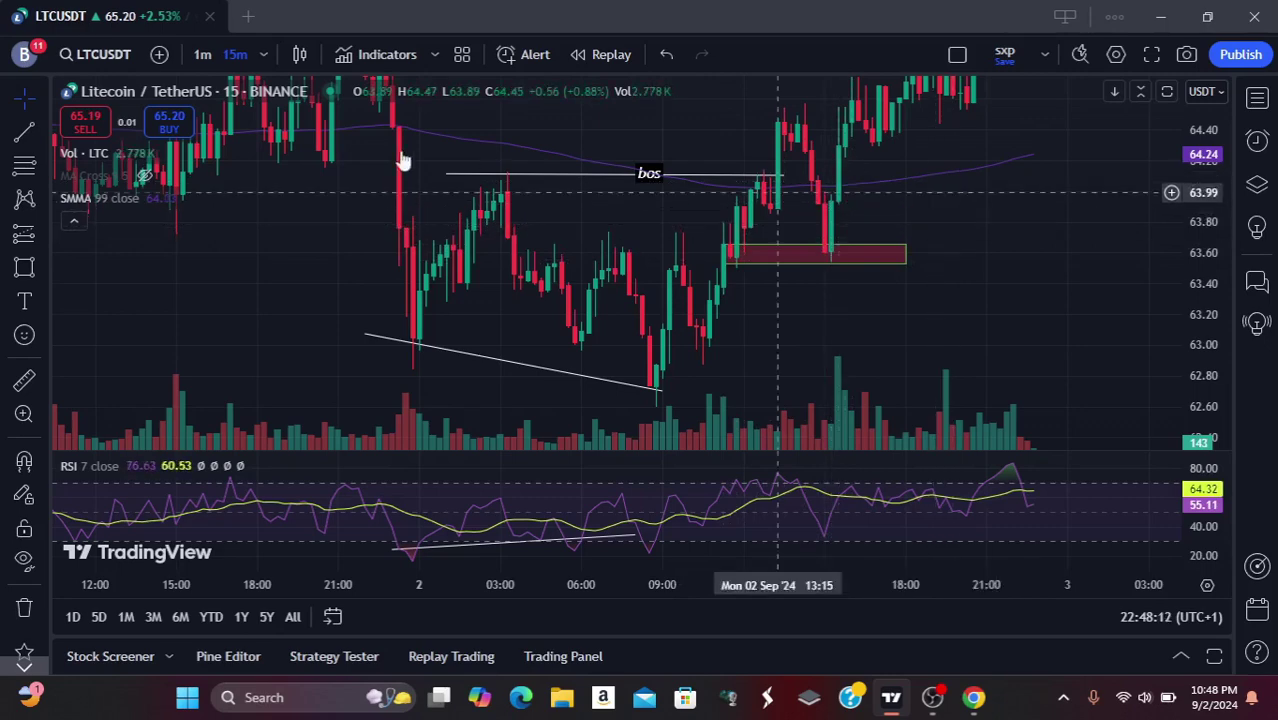
Switch to the 5-minute interval and draw a rectangle over the volume bars below the pullback low, from 15:10 at 62.83 to 16:20 at 62.38.
left_click(260, 58)
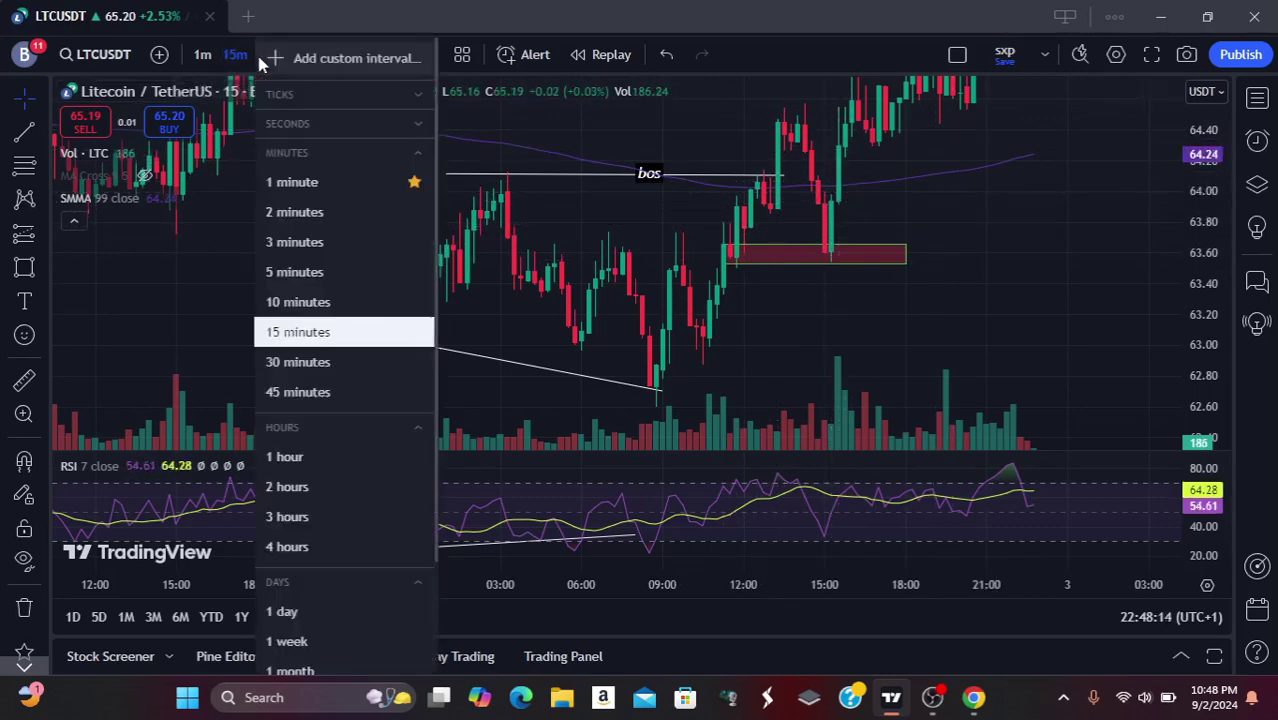
left_click(285, 274)
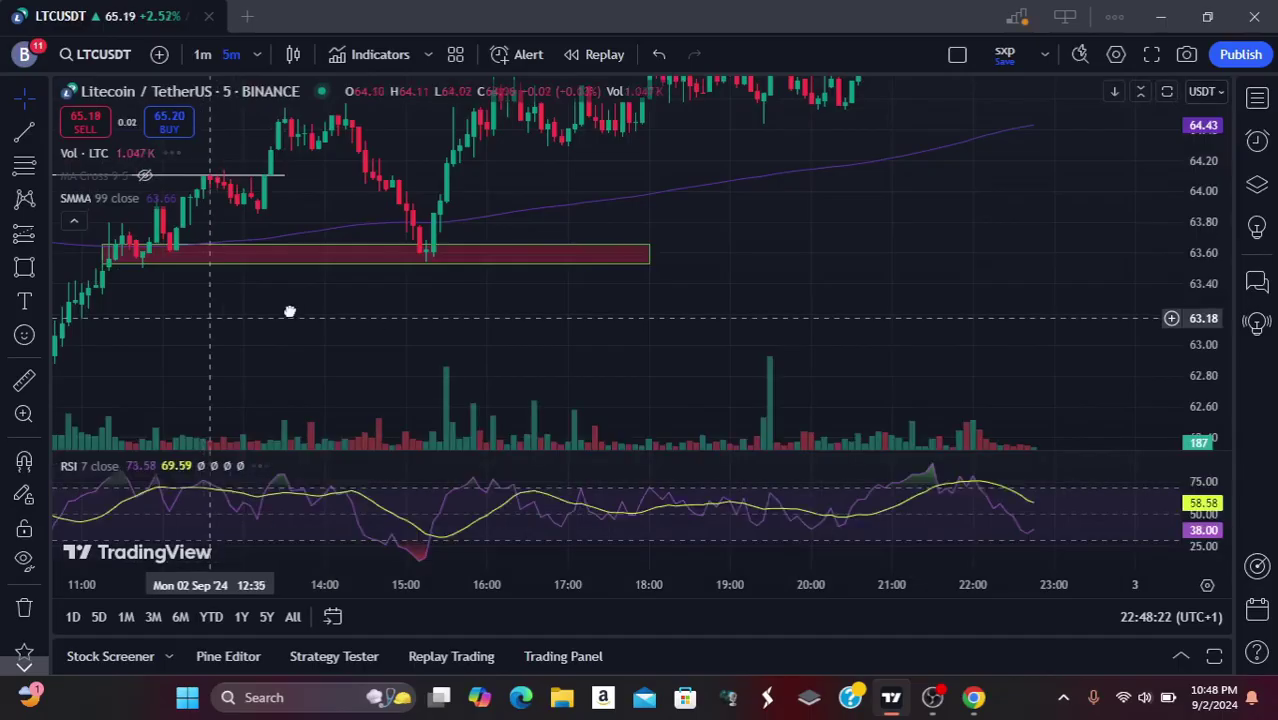
left_click_drag(289, 312, 491, 304)
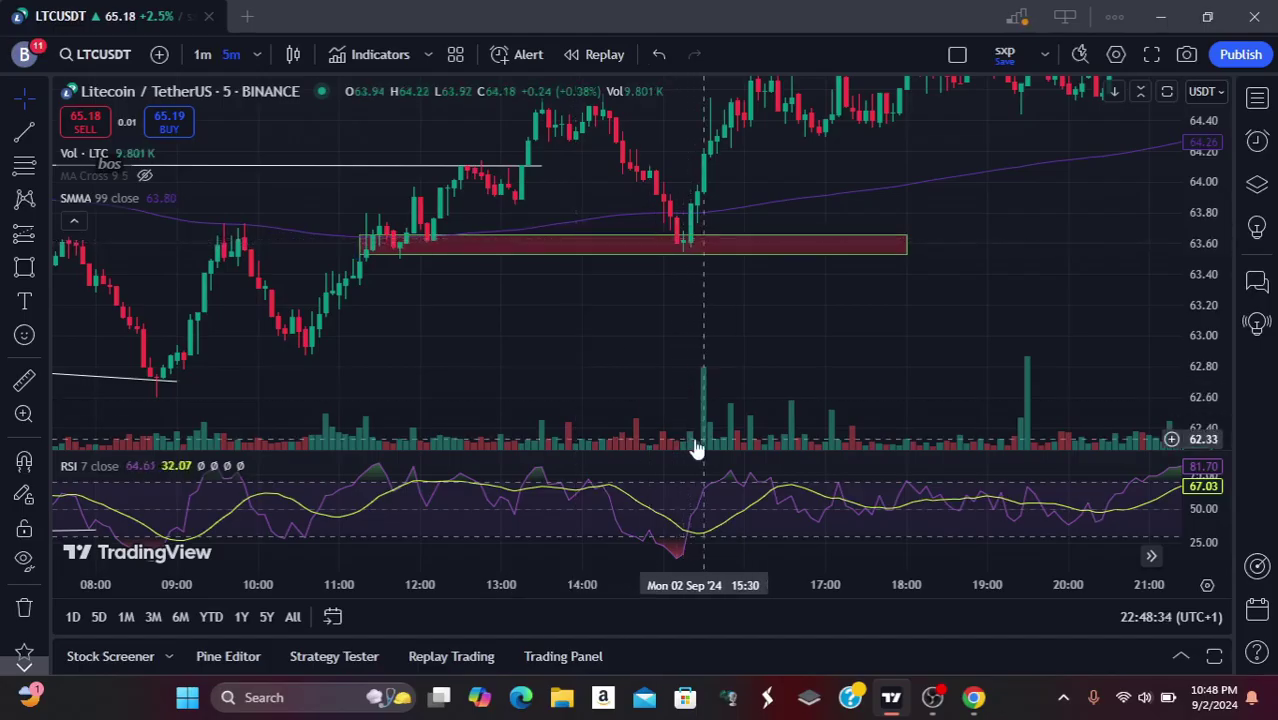
left_click(25, 268)
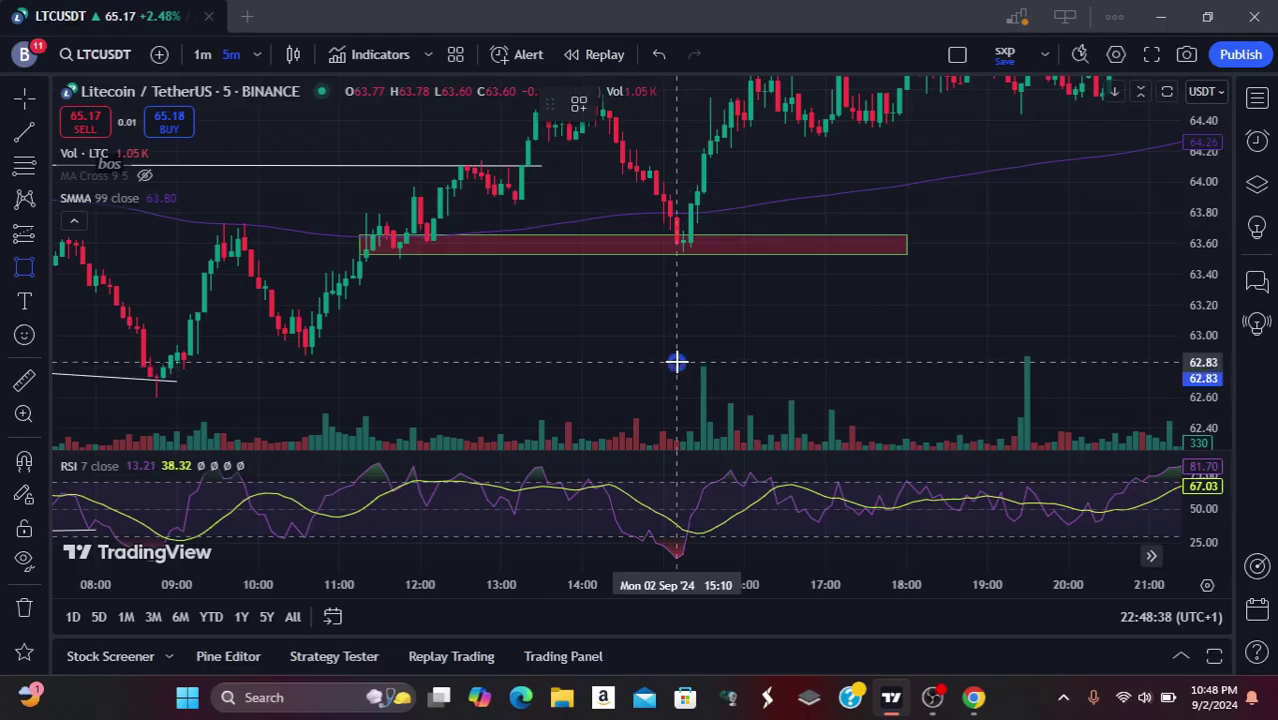
mouse_move(677, 362)
left_mouse_down()
mouse_move(770, 428)
mouse_move(765, 451)
mouse_move(690, 346)
mouse_move(688, 308)
mouse_move(771, 432)
left_mouse_up()
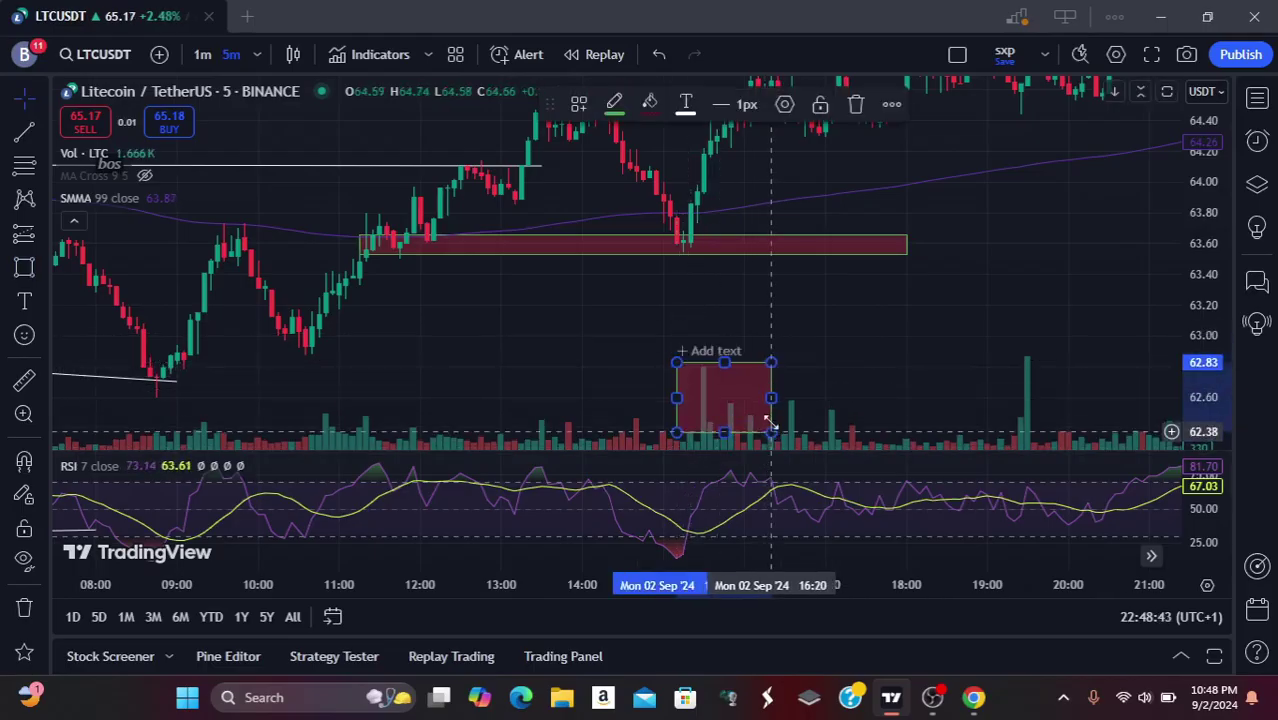
left_click(686, 275)
left_click_drag(685, 277, 661, 380)
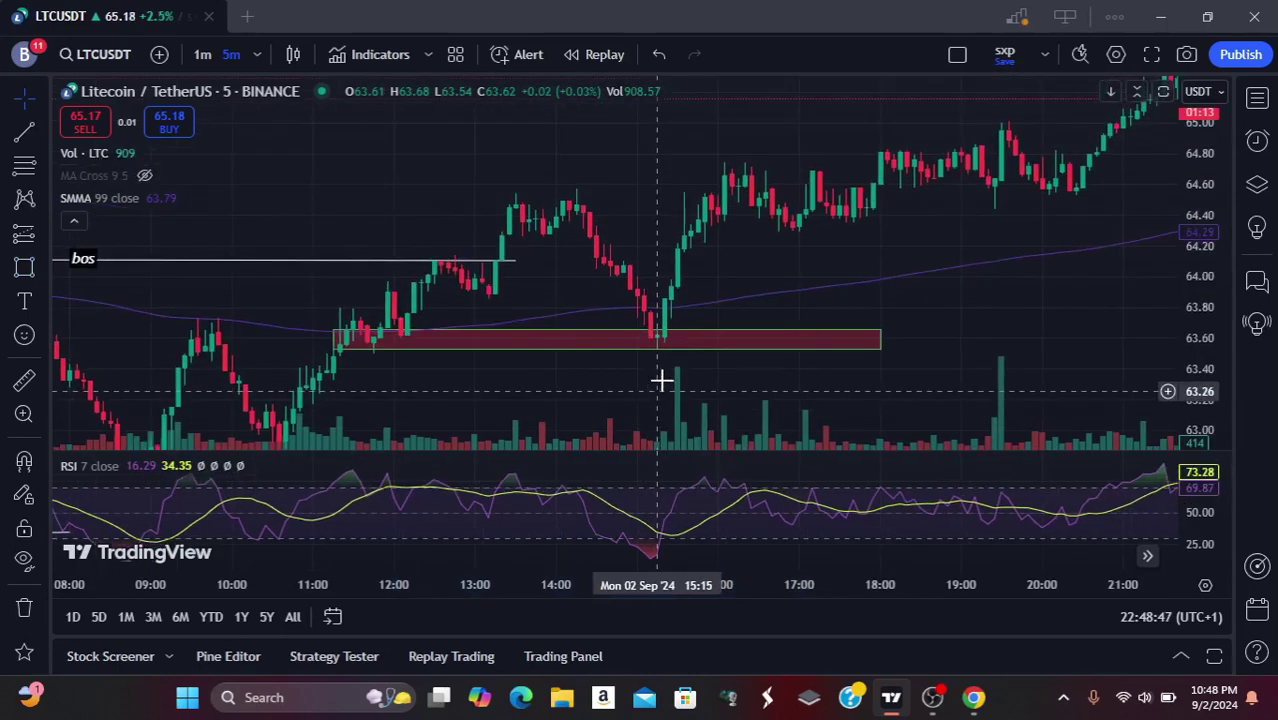
Return to the 15-minute interval and draw a nearly horizontal trend line at about 65.02 from the high before the drop to the final rally candles.
left_click(252, 54)
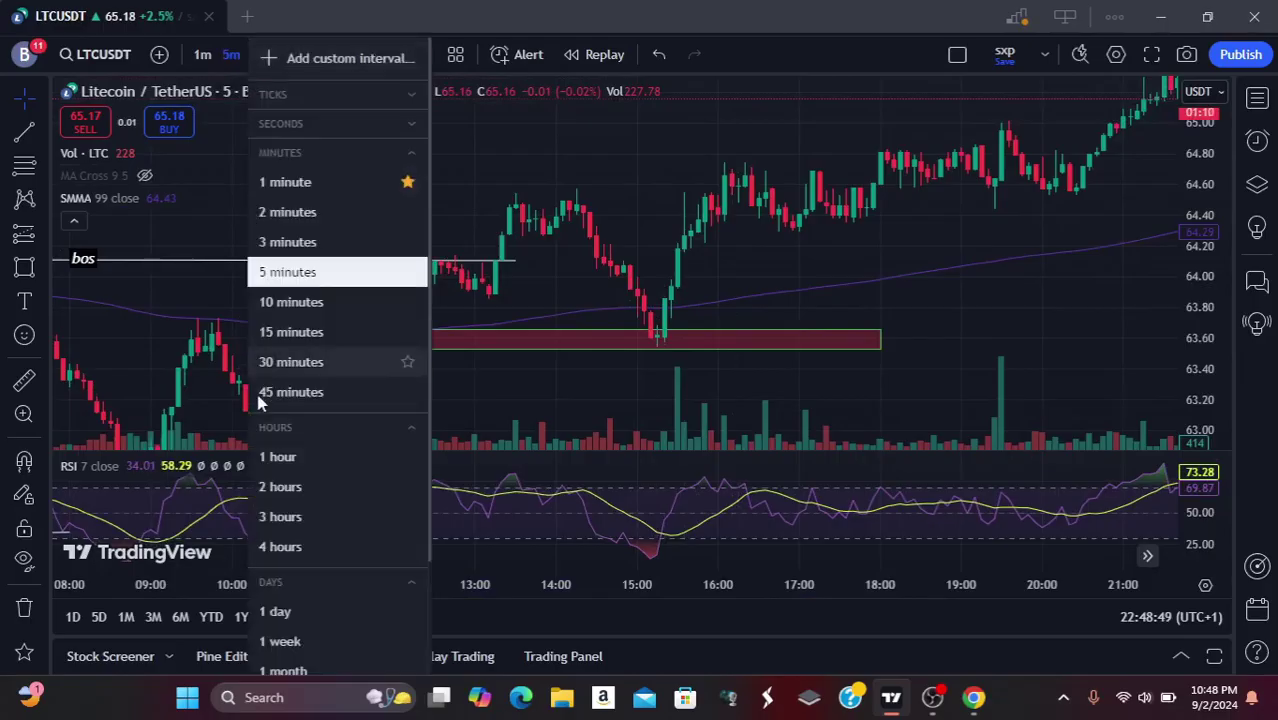
left_click(290, 333)
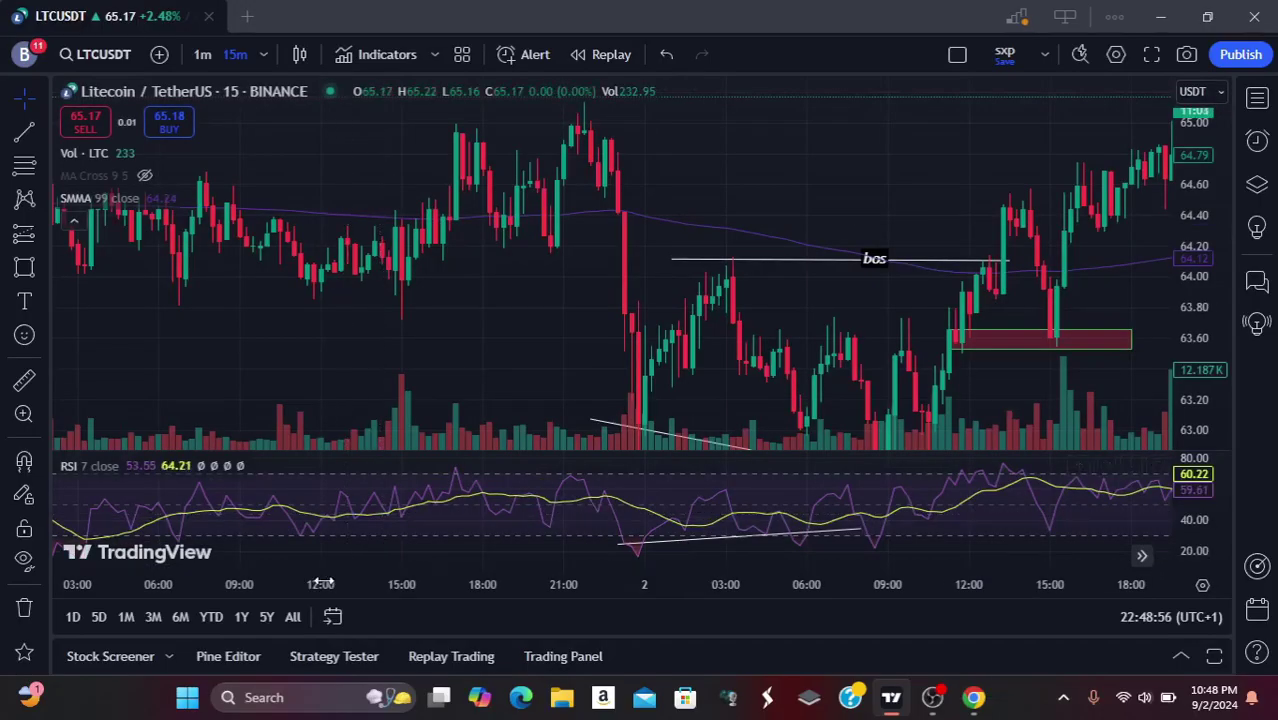
scroll(488, 571, "down", 5)
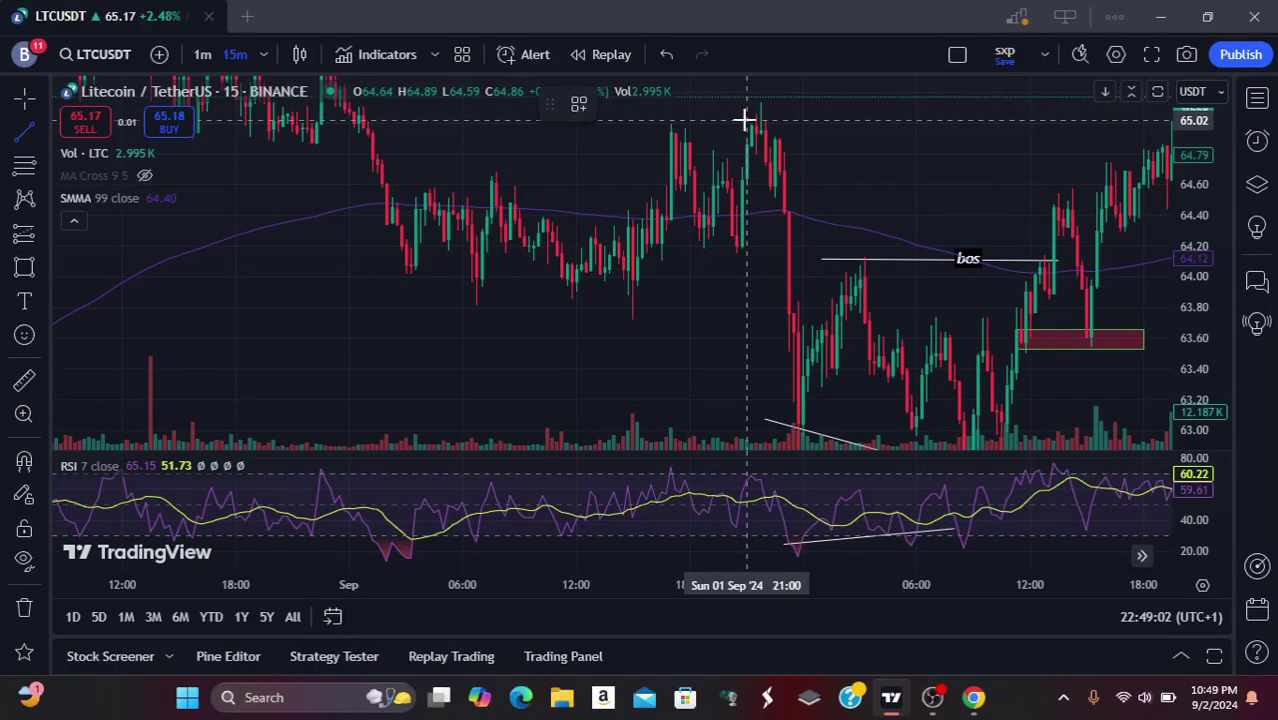
left_click_drag(745, 120, 1155, 118)
scroll(890, 200, "right", 5)
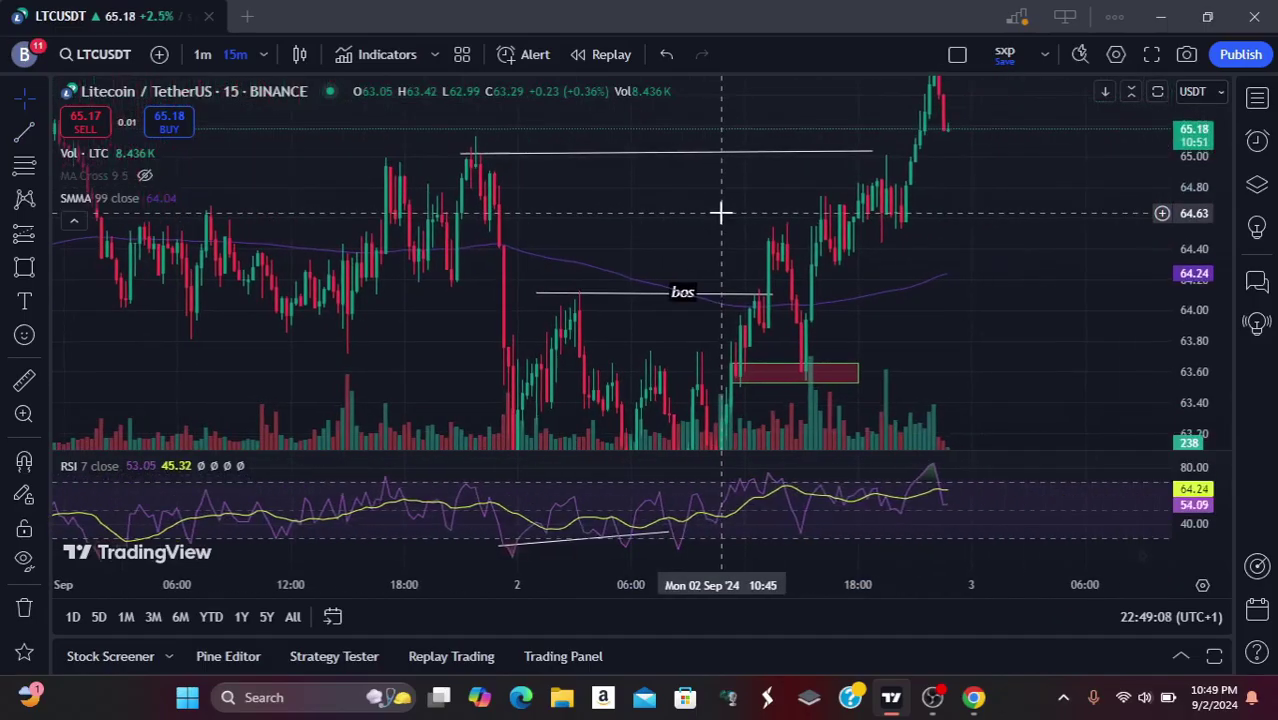
left_click_drag(868, 153, 925, 152)
left_click_drag(913, 215, 897, 124)
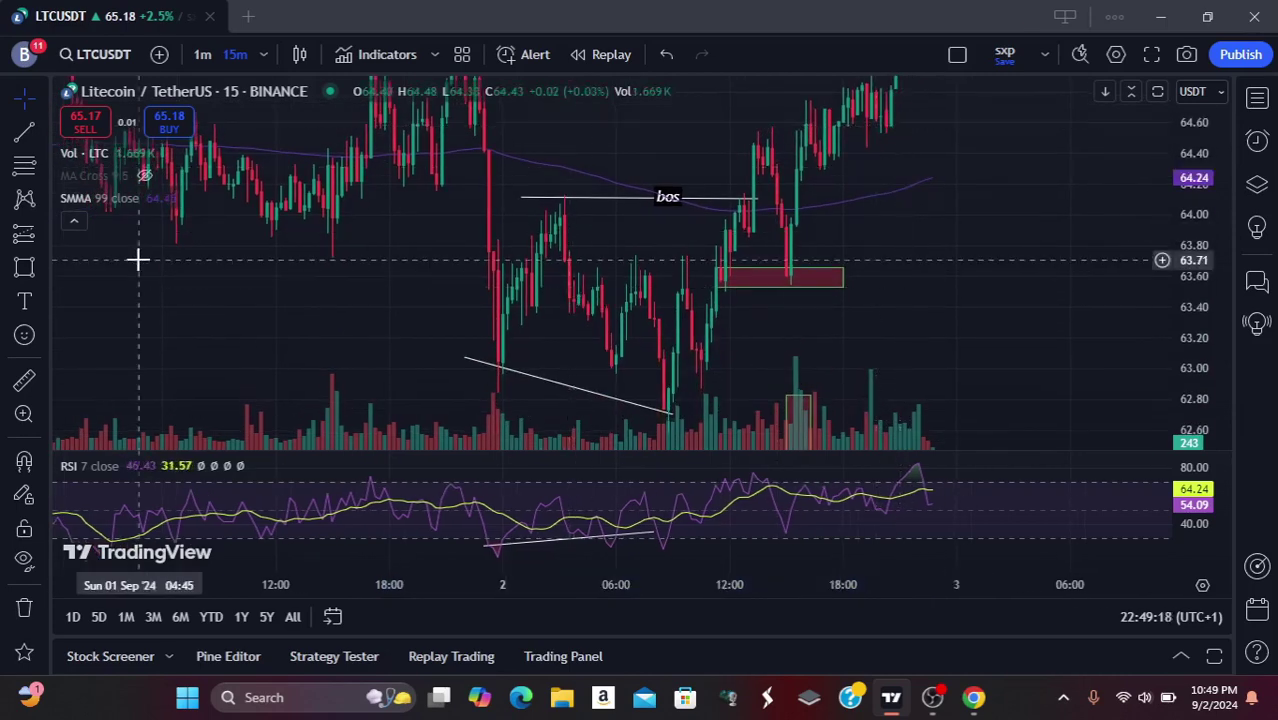
left_click(22, 236)
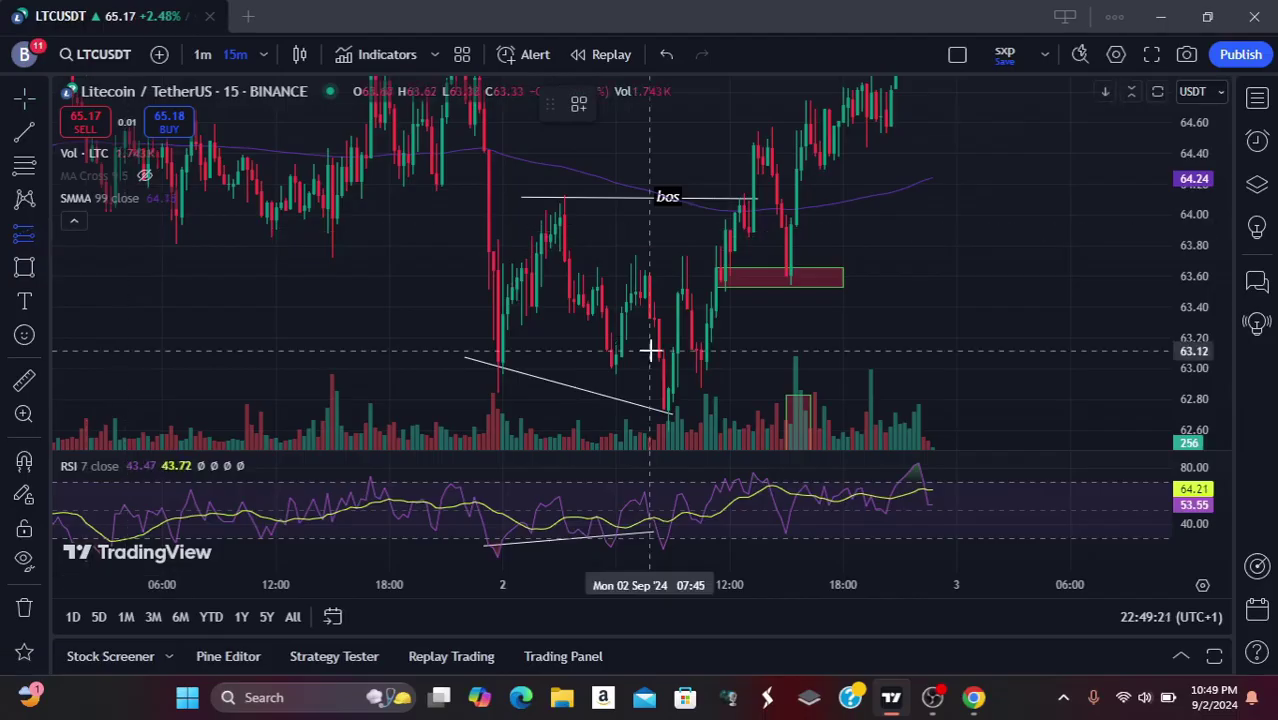
left_click(700, 365)
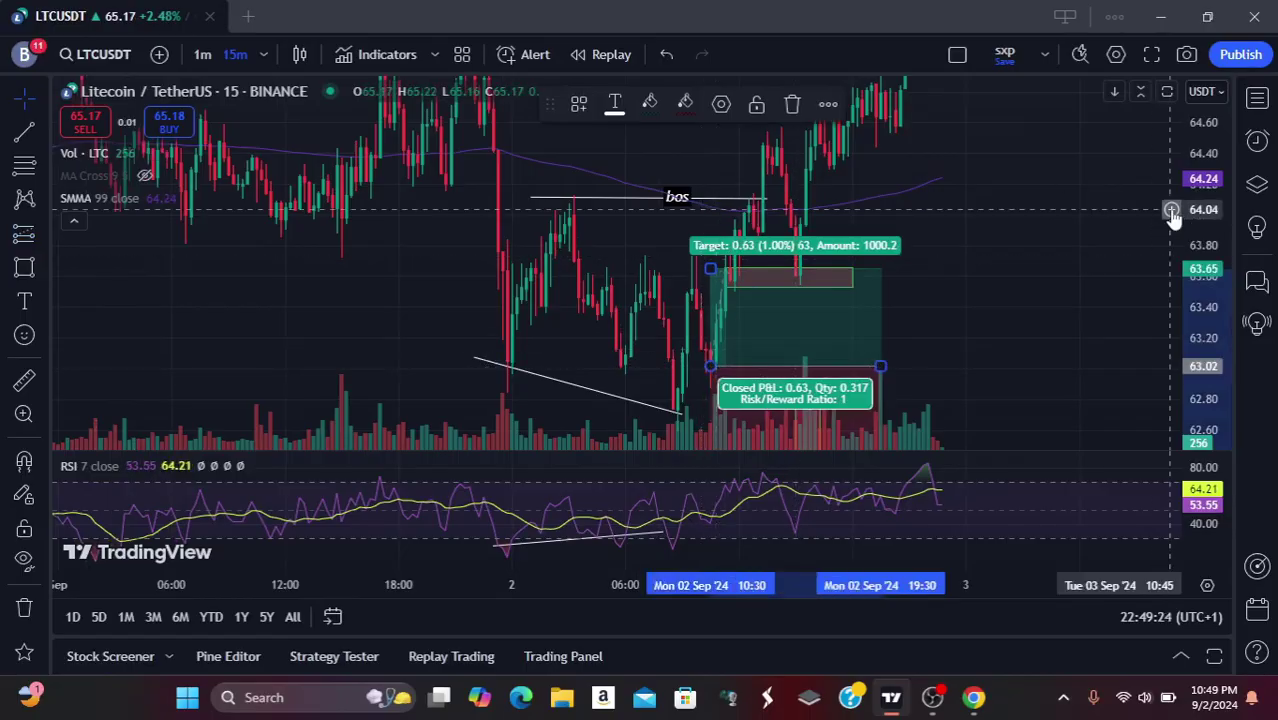
left_click_drag(1070, 242, 1056, 183)
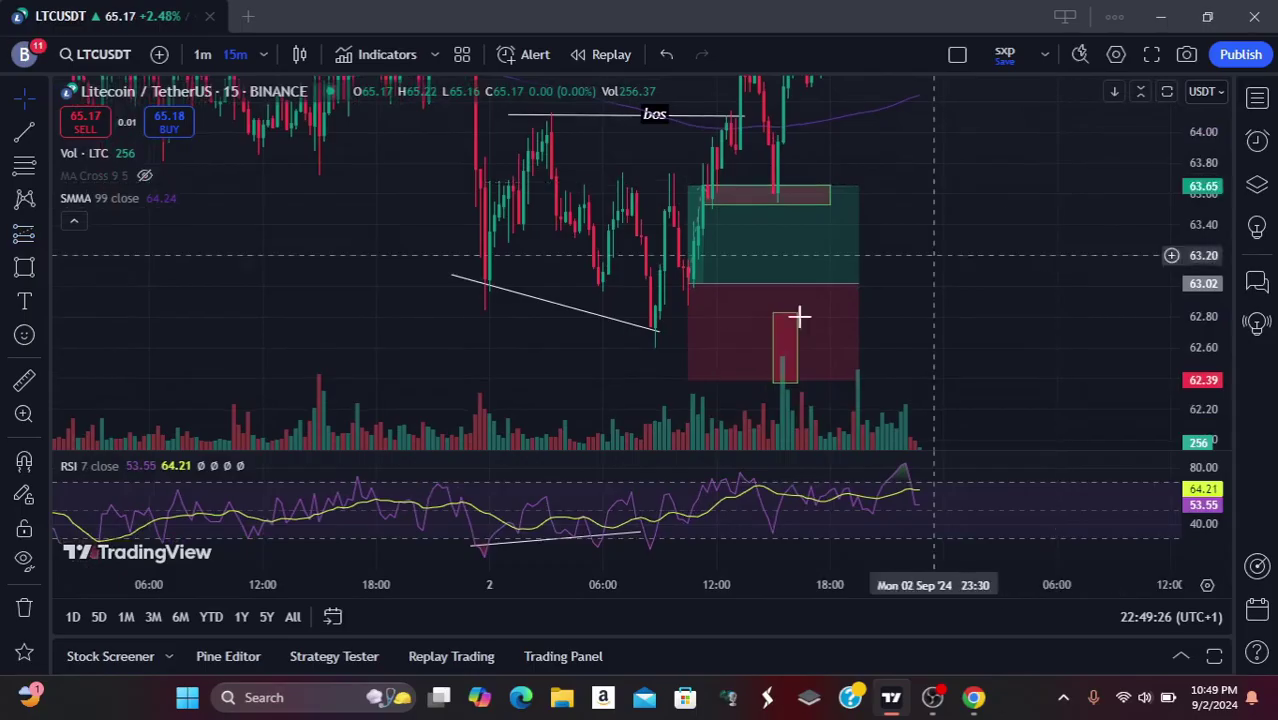
mouse_move(687, 382)
left_mouse_down()
mouse_move(686, 288)
mouse_move(713, 183)
left_mouse_up()
left_click(984, 234)
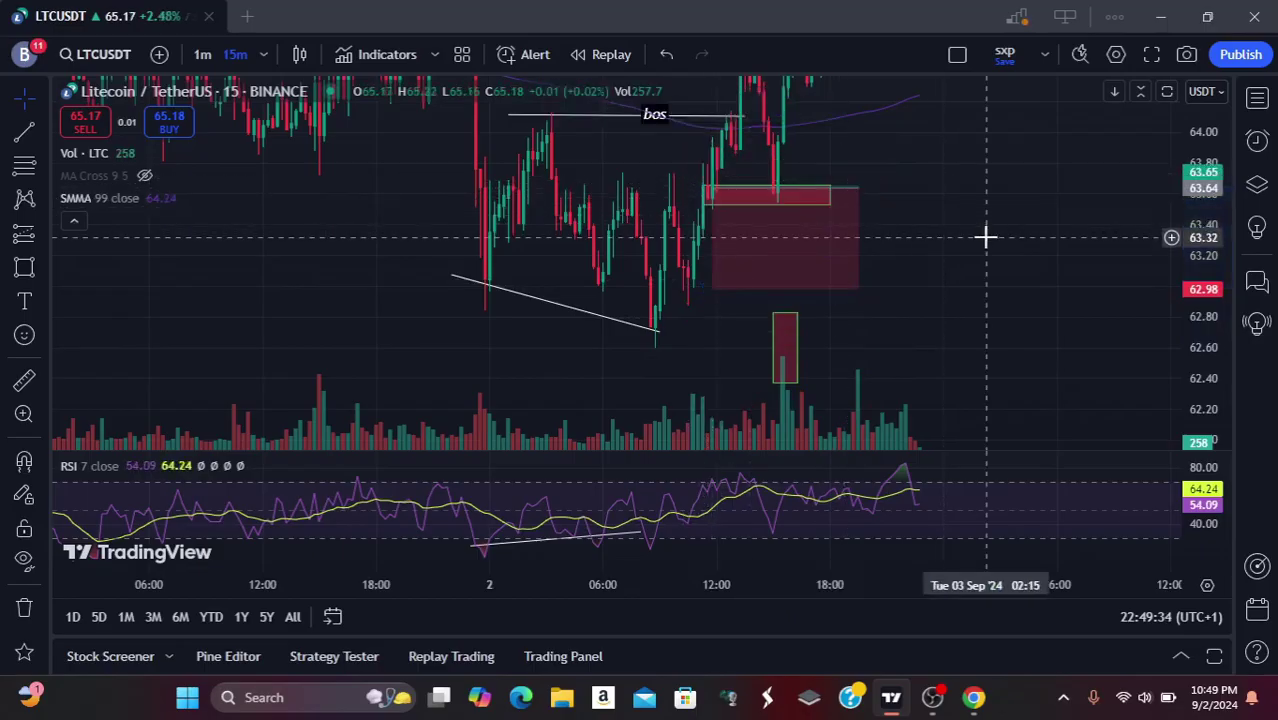
left_click(858, 185)
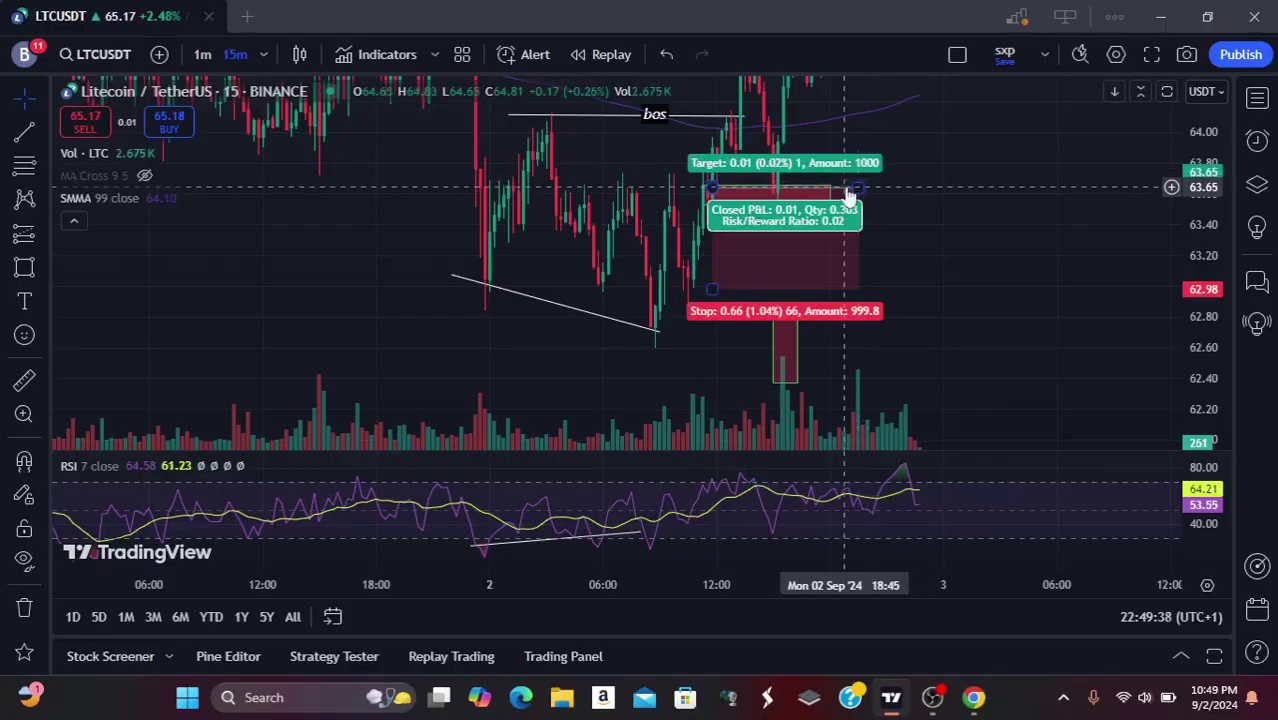
left_click(860, 189)
left_click(860, 189)
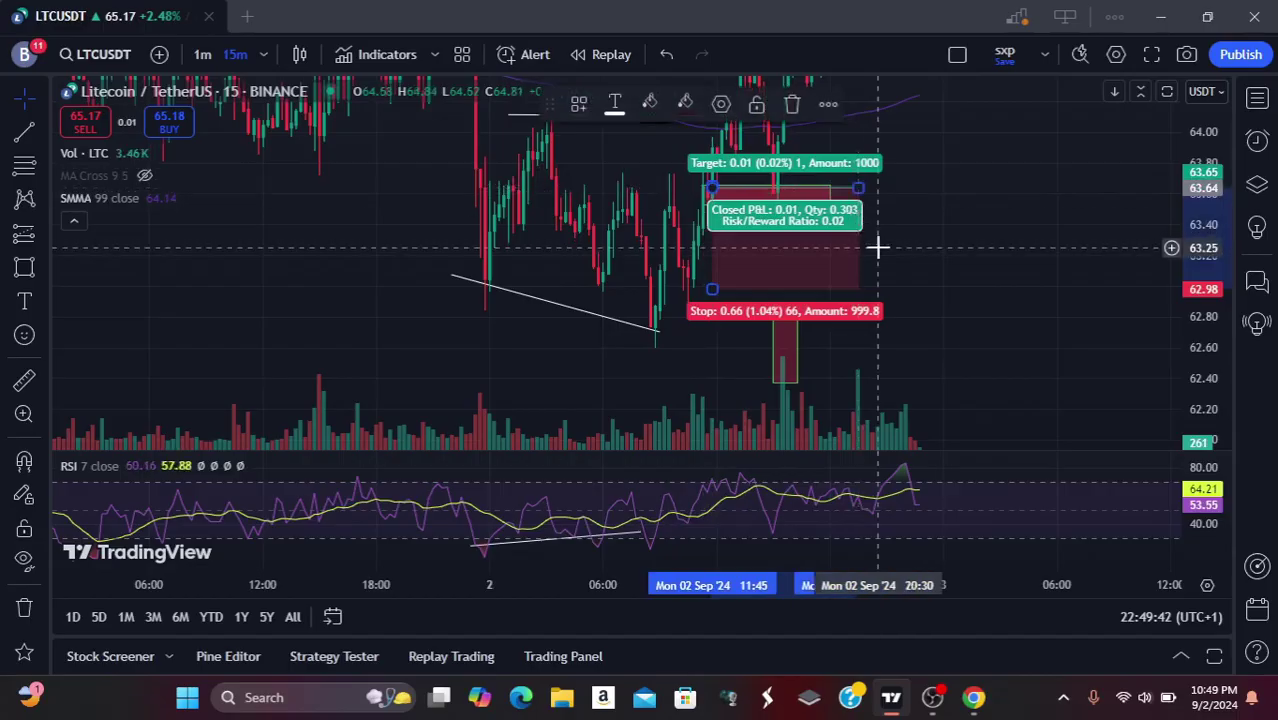
left_click_drag(879, 248, 856, 248)
left_click(843, 254)
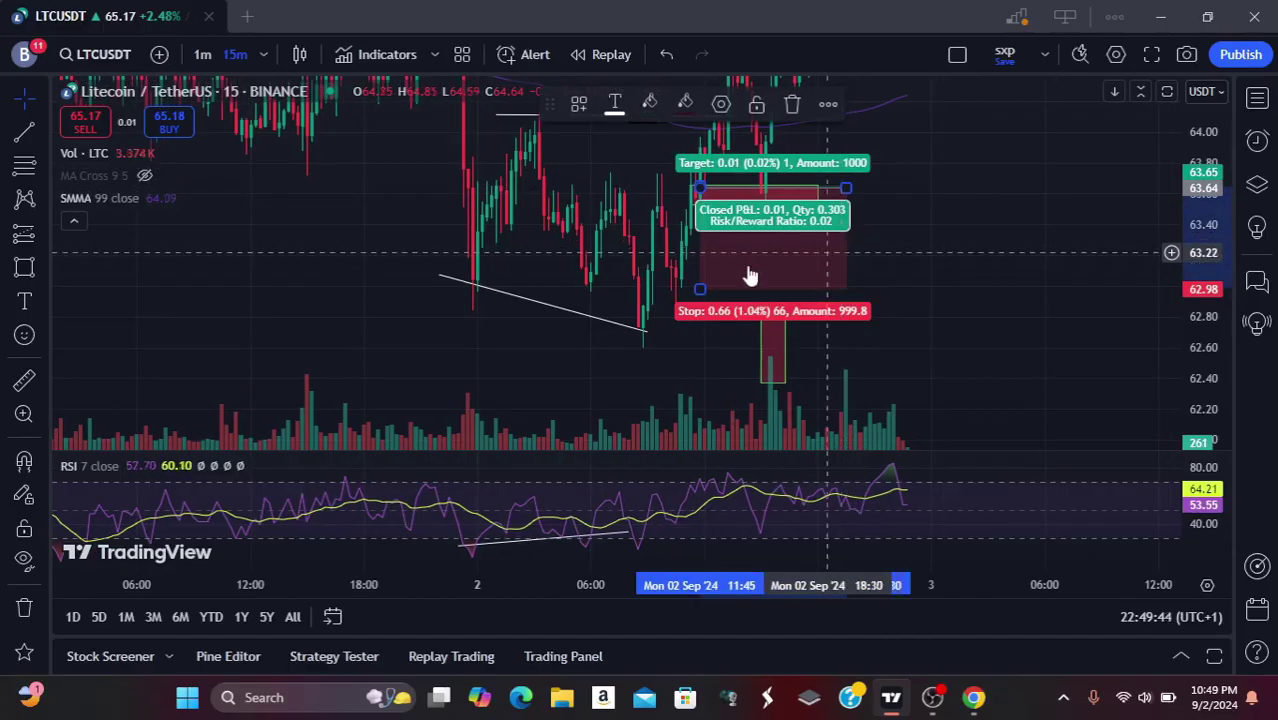
left_click(792, 104)
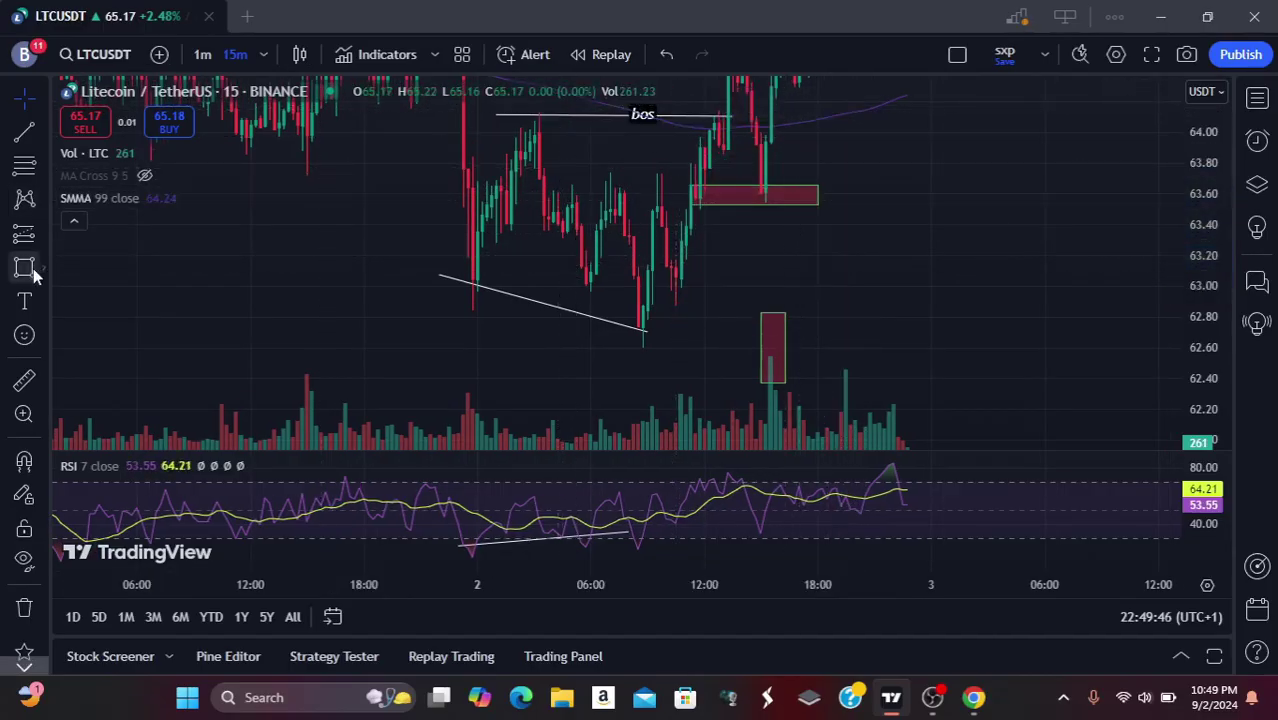
Place a long position below the pullback zone with entry at 63.32, target at about 65.02 on the upper trend line and stop at 63.04.
left_click(729, 237)
left_click_drag(1041, 165, 1033, 311)
left_click(719, 271)
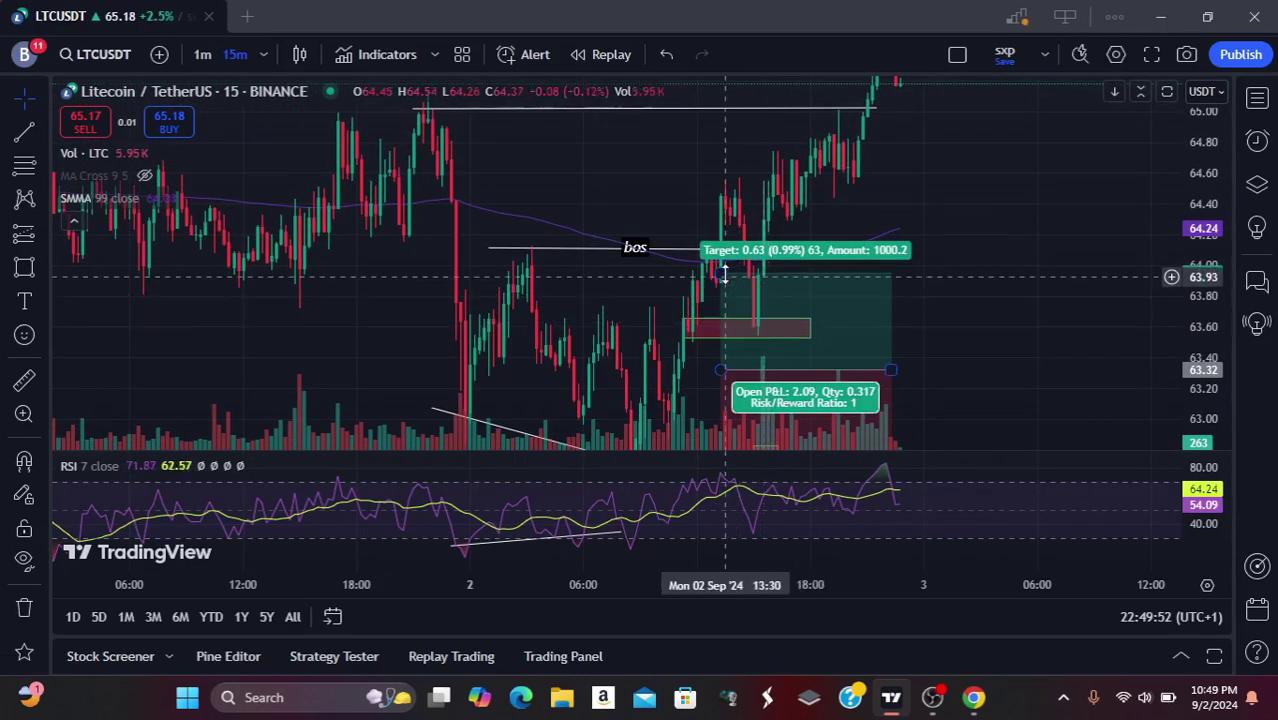
left_click_drag(727, 139, 738, 114)
left_click_drag(970, 343, 964, 200)
left_click_drag(716, 340, 717, 283)
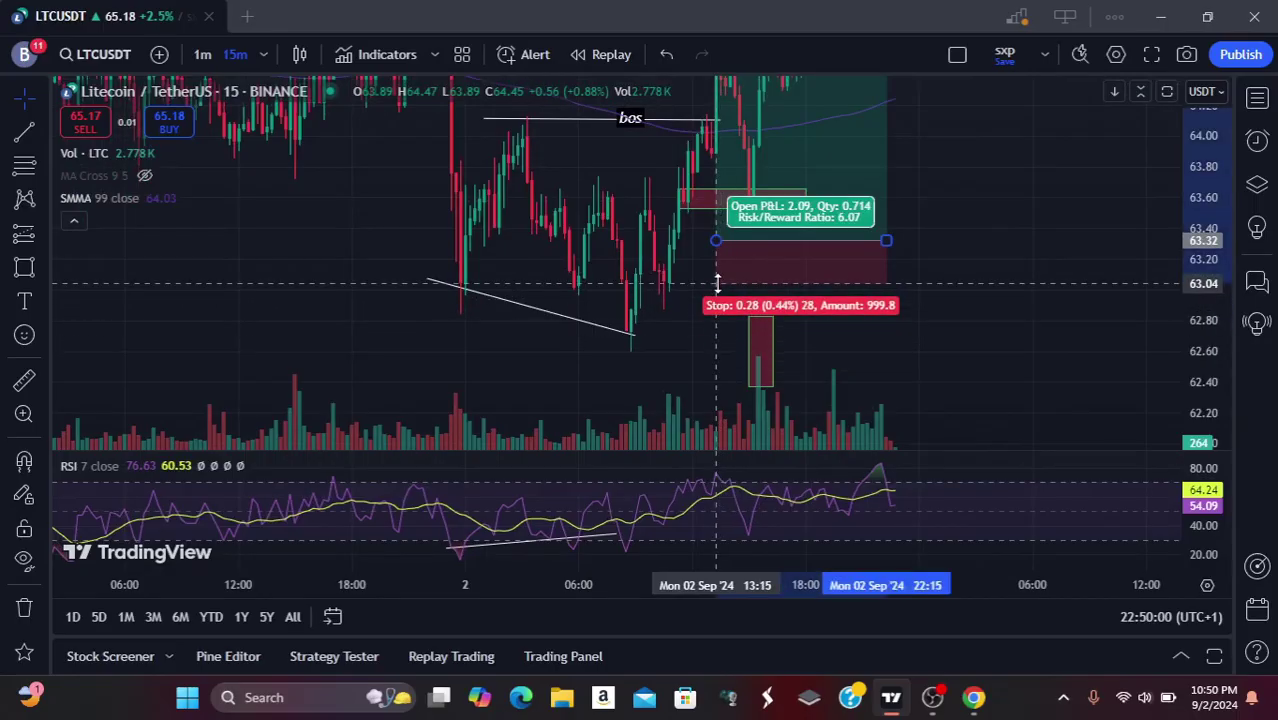
Move the long position's entry up to 63.67 at 13:45, at the upper edge of the pullback zone.
left_click(1005, 214)
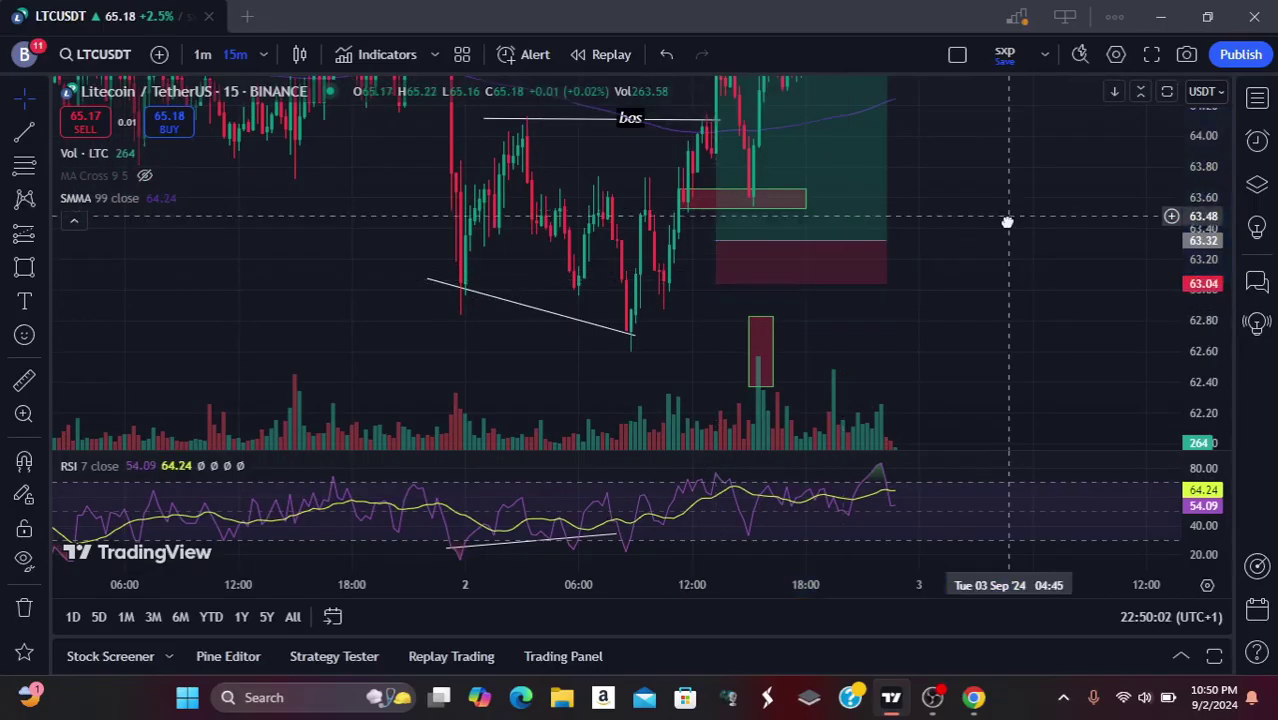
left_click_drag(1004, 220, 1005, 241)
left_click(736, 280)
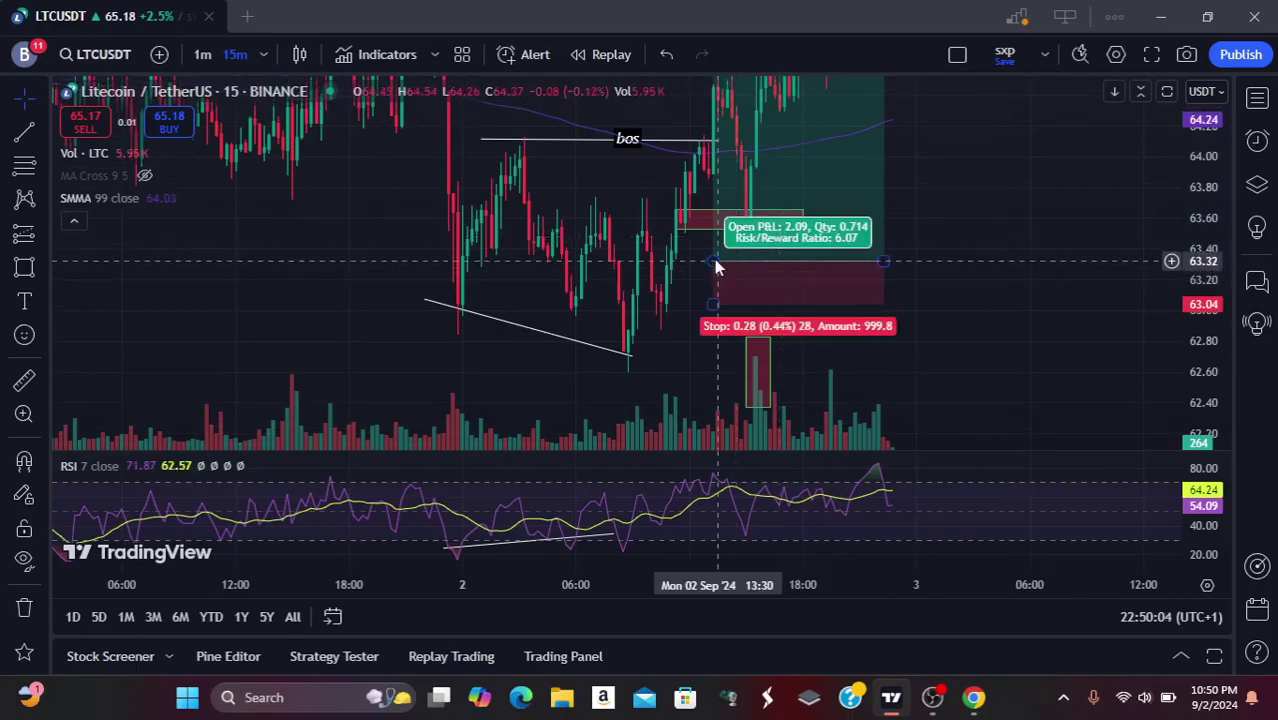
mouse_move(715, 266)
left_mouse_down()
mouse_move(714, 216)
mouse_move(727, 215)
left_mouse_up()
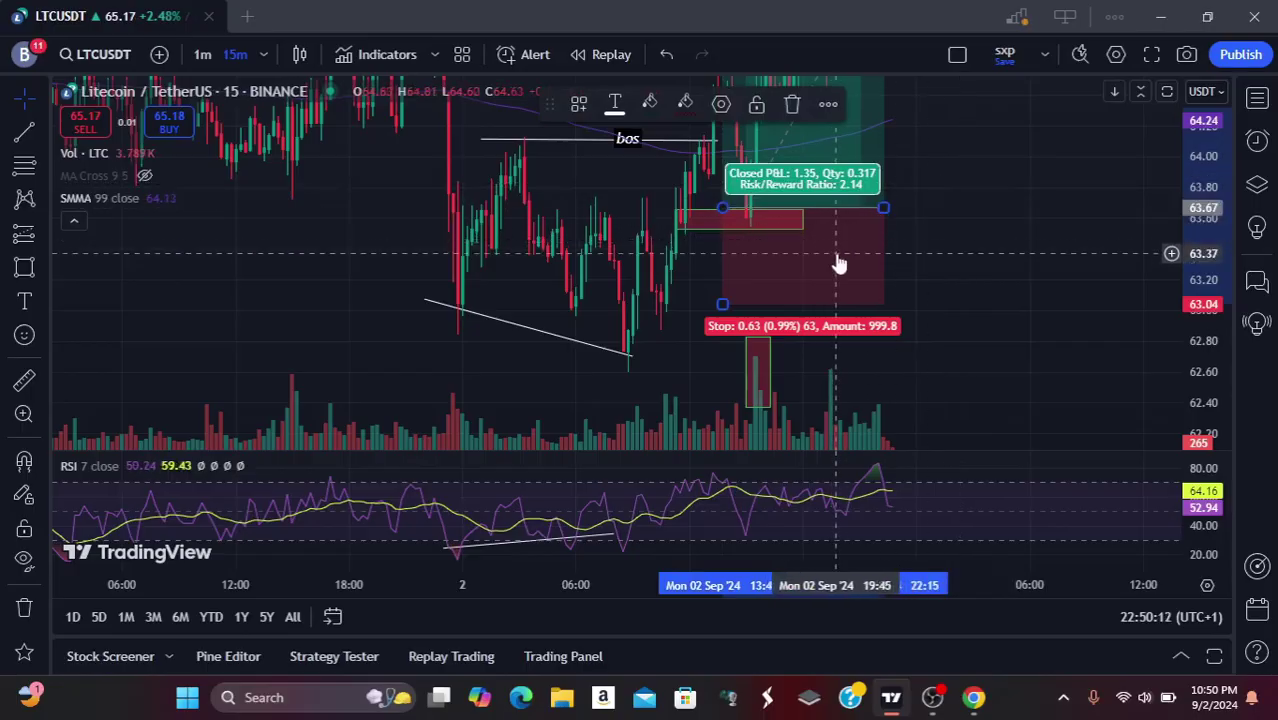
mouse_move(948, 190)
left_mouse_down()
mouse_move(921, 333)
mouse_move(927, 265)
left_mouse_up()
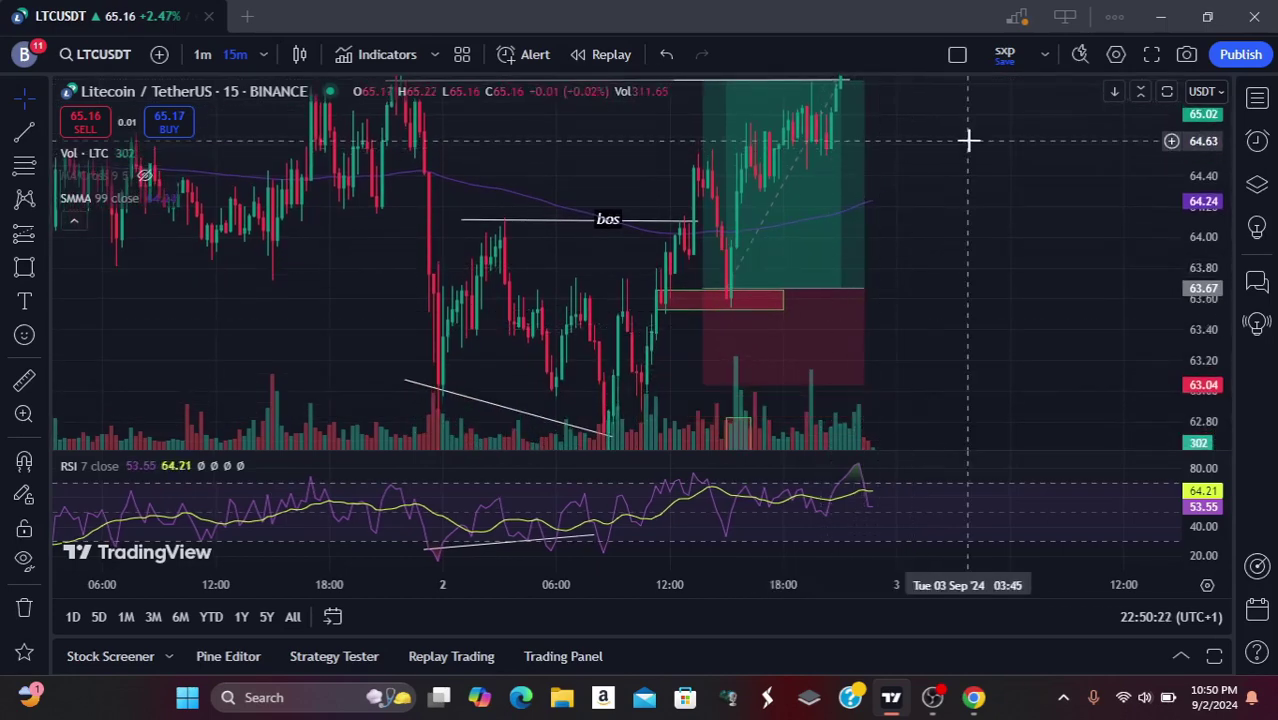
mouse_move(969, 197)
left_mouse_down()
mouse_move(970, 251)
mouse_move(970, 190)
left_mouse_up()
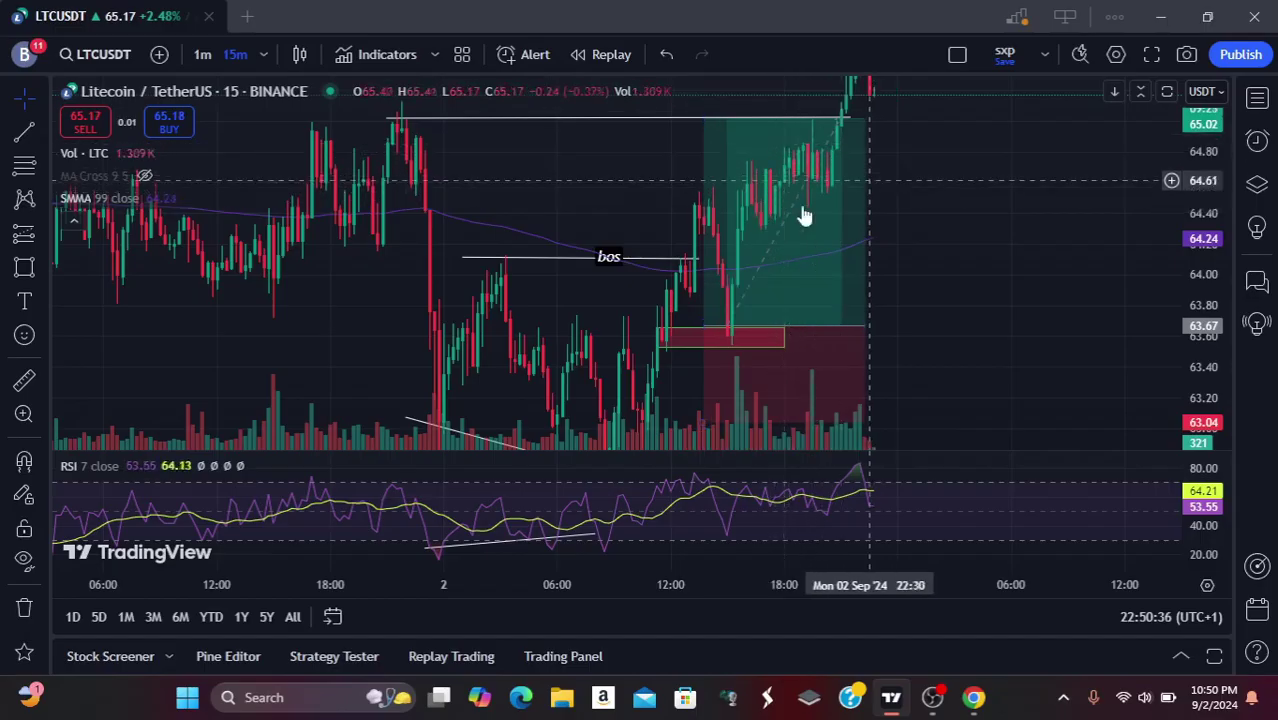
left_click_drag(1002, 322, 961, 220)
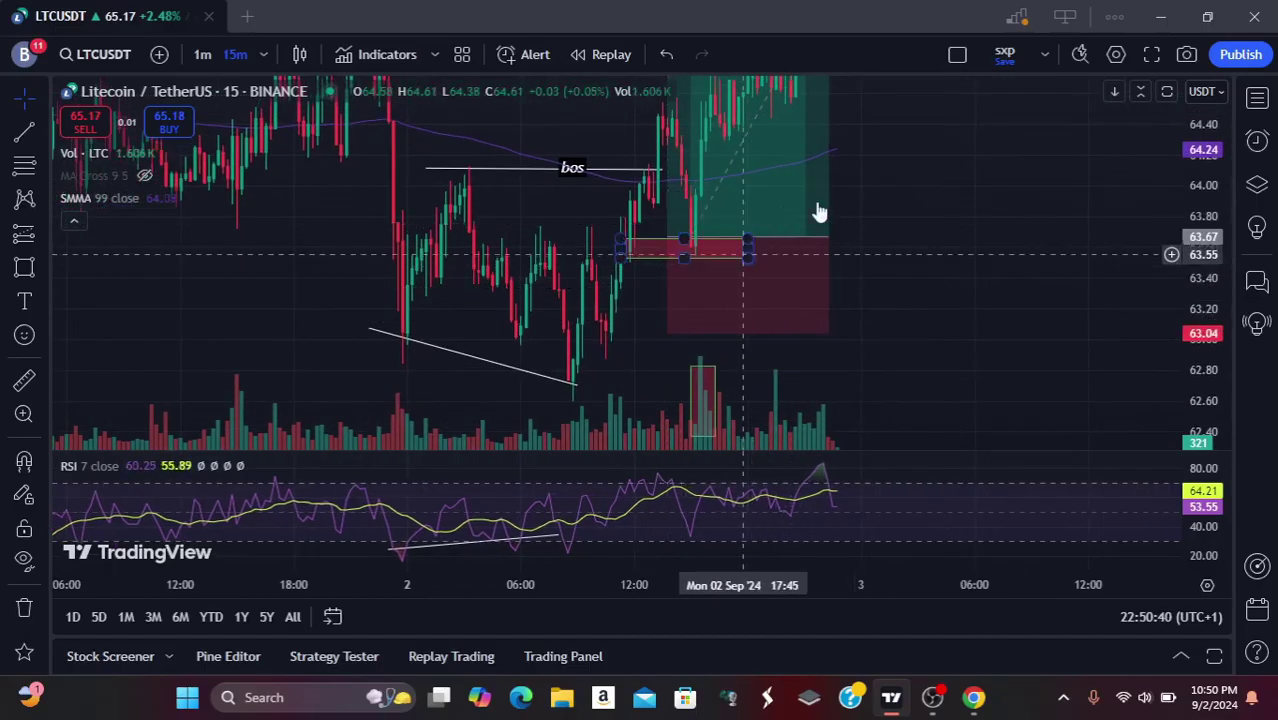
mouse_move(933, 134)
left_mouse_down()
mouse_move(959, 268)
mouse_move(939, 280)
left_mouse_up()
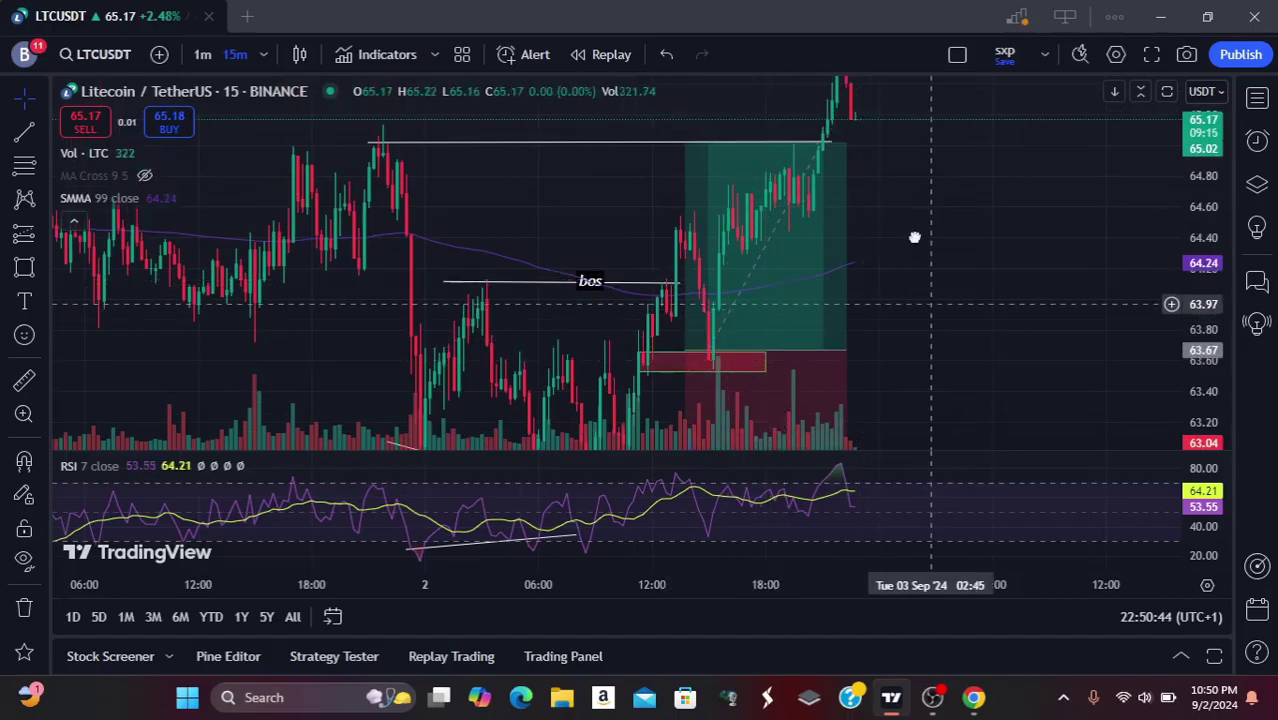
Try the long position's stop at 63.53 on the pullback zone's lower edge, and set it to 63.05.
left_click_drag(916, 237, 913, 207)
mouse_move(713, 337)
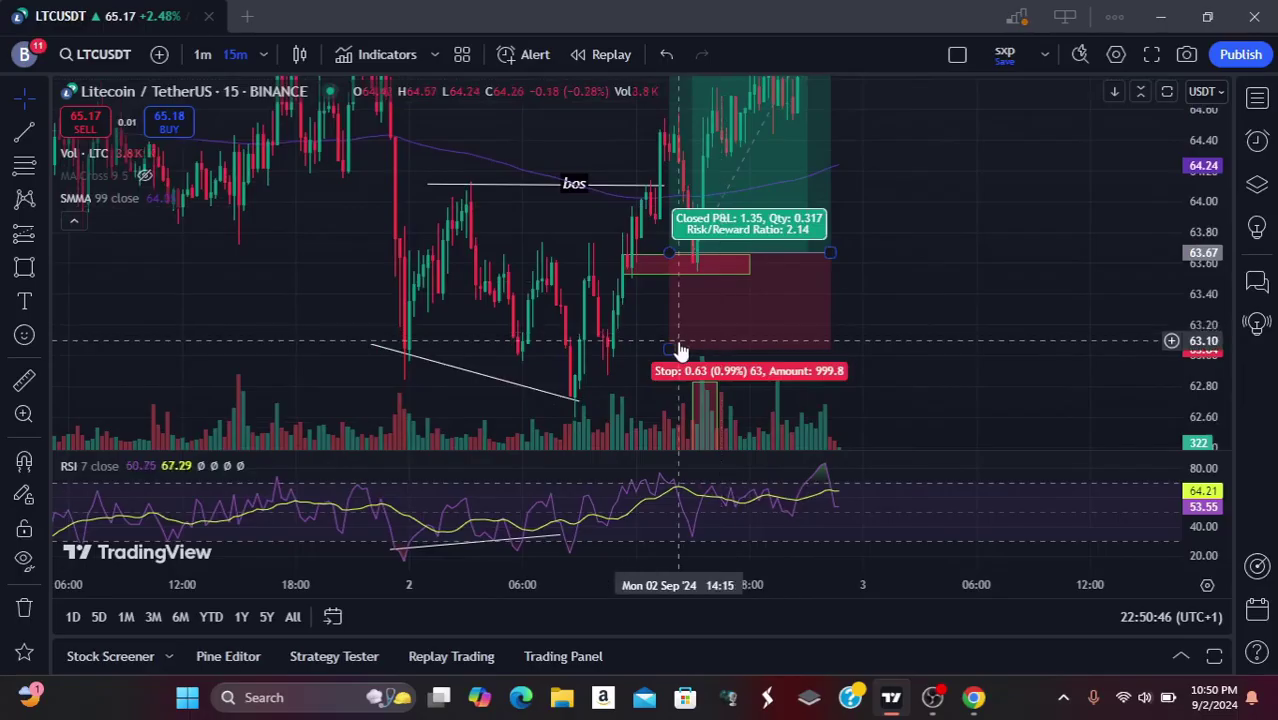
left_click_drag(669, 348, 666, 275)
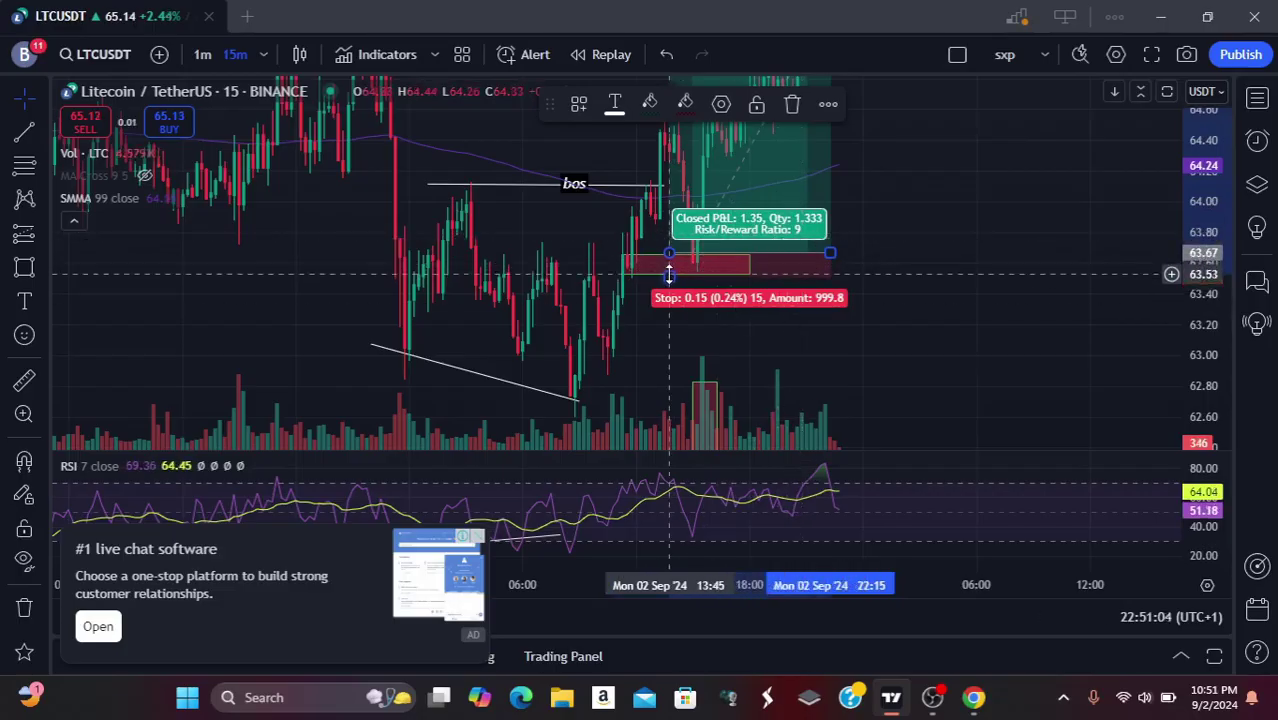
left_click_drag(669, 275, 659, 349)
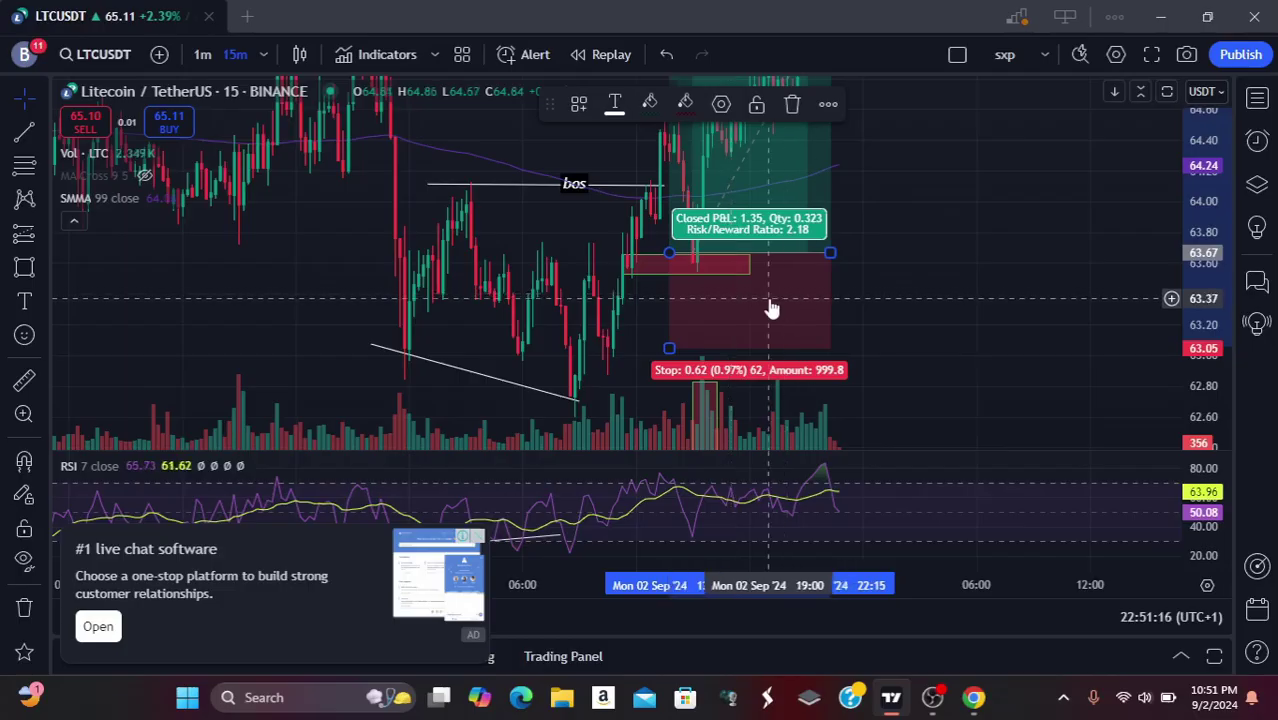
left_click_drag(933, 260, 901, 365)
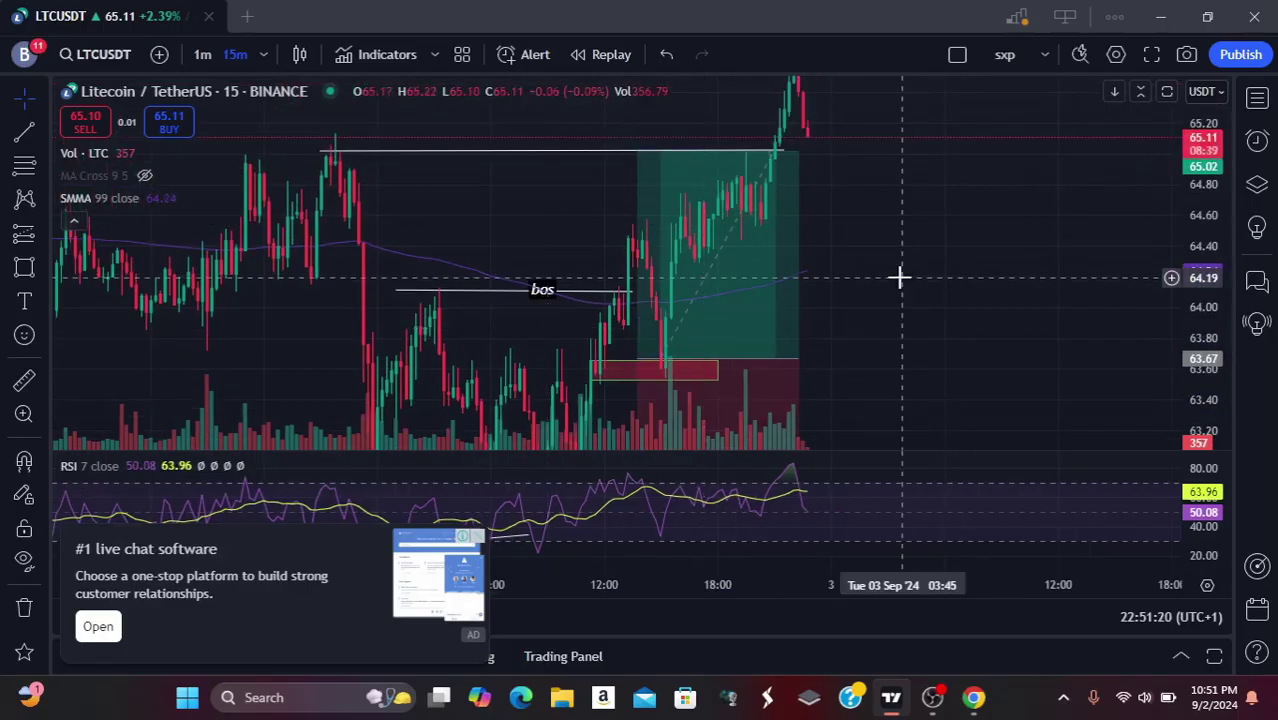
left_click_drag(899, 277, 862, 225)
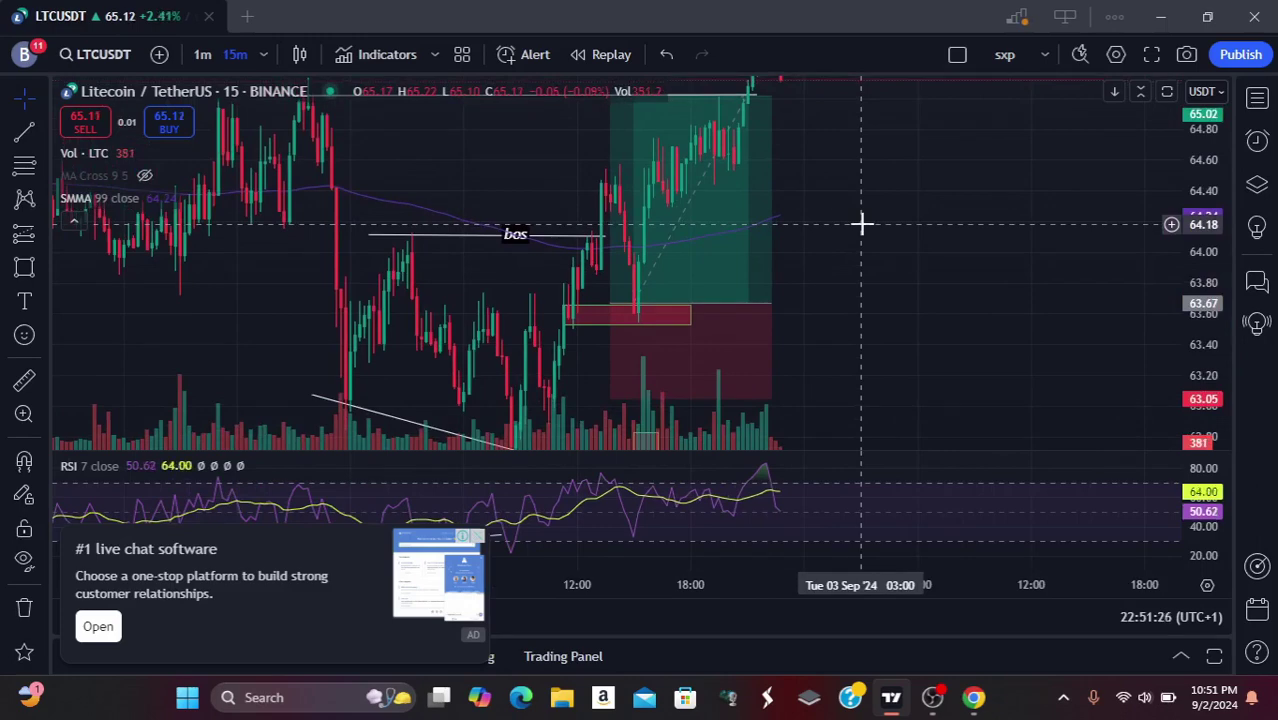
left_click_drag(872, 230, 1002, 232)
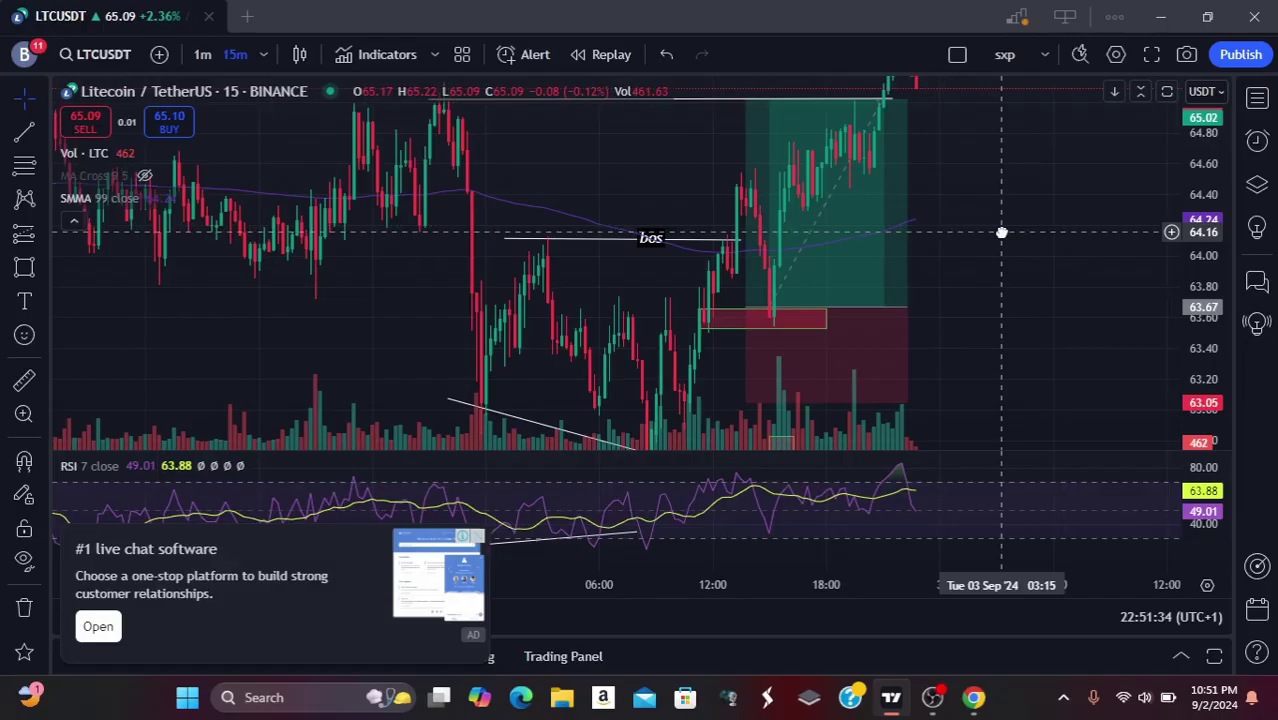